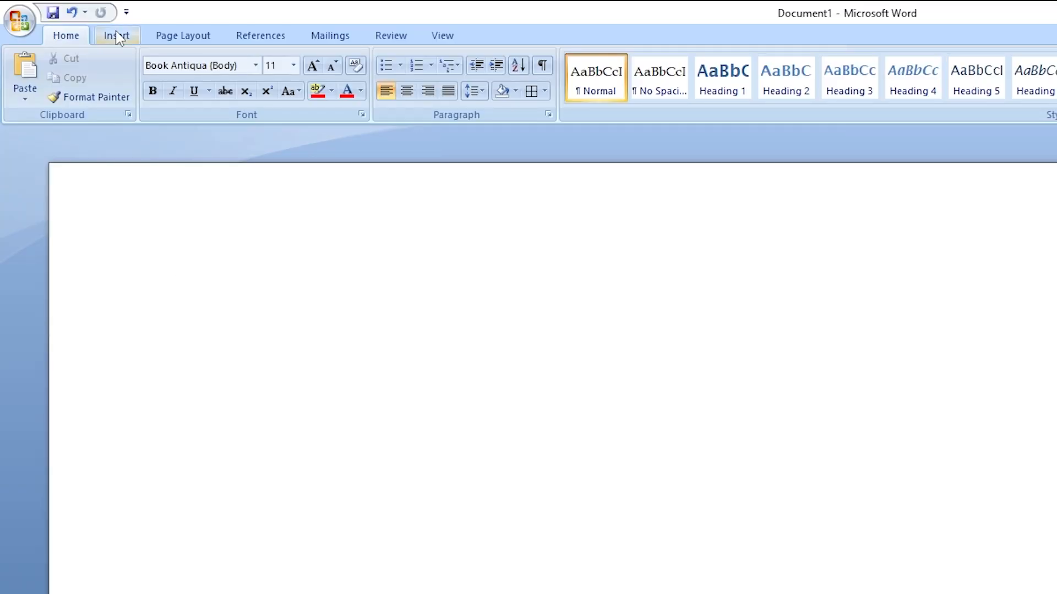
Step: Insert the built-in Tabular List quick table into the blank document
left_click(73, 21)
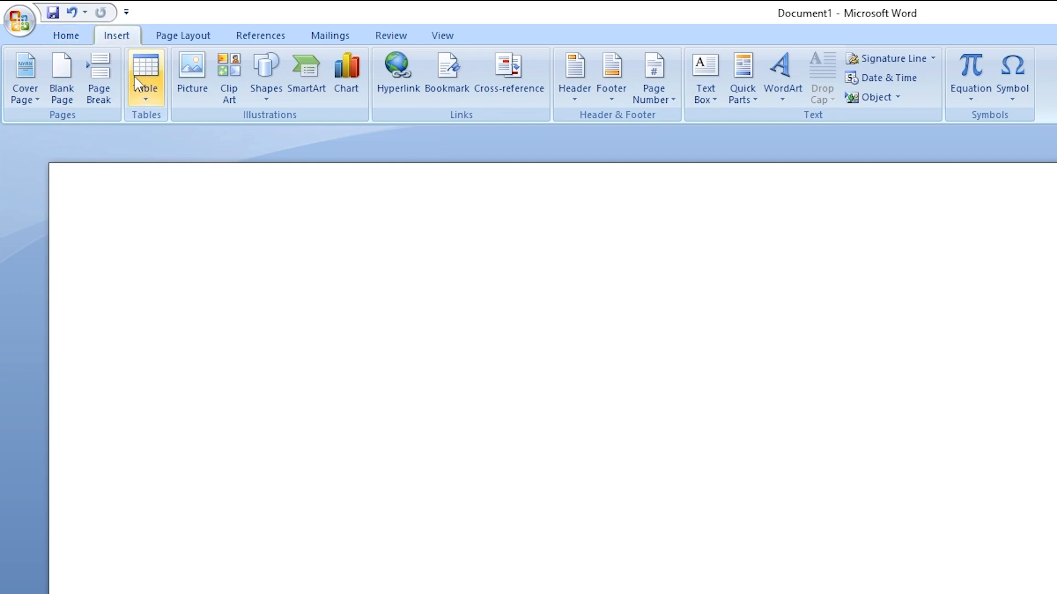
left_click(89, 49)
mouse_move(237, 354)
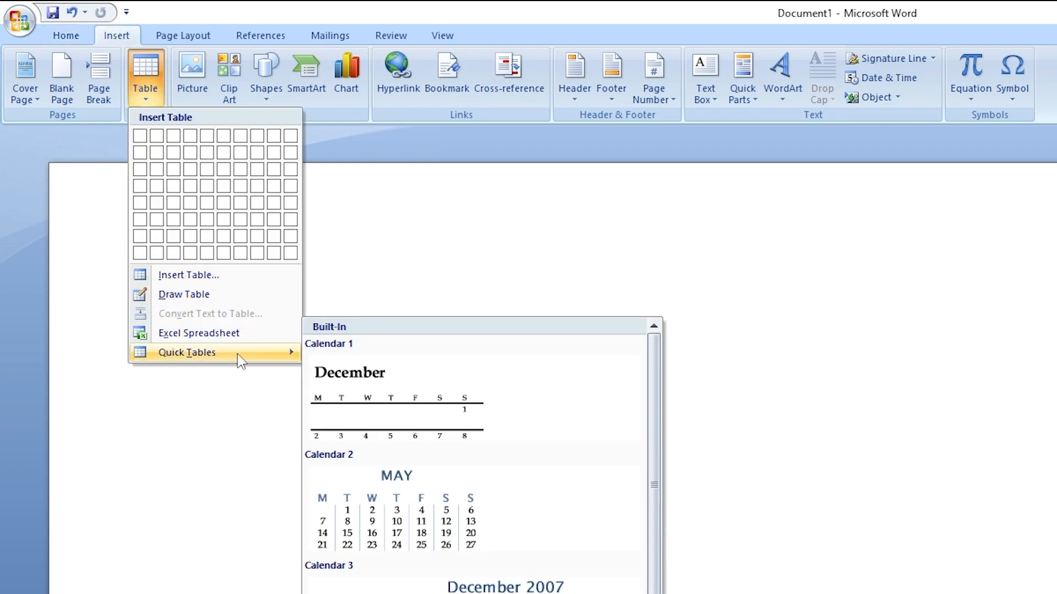
scroll(421, 593, "down", 5)
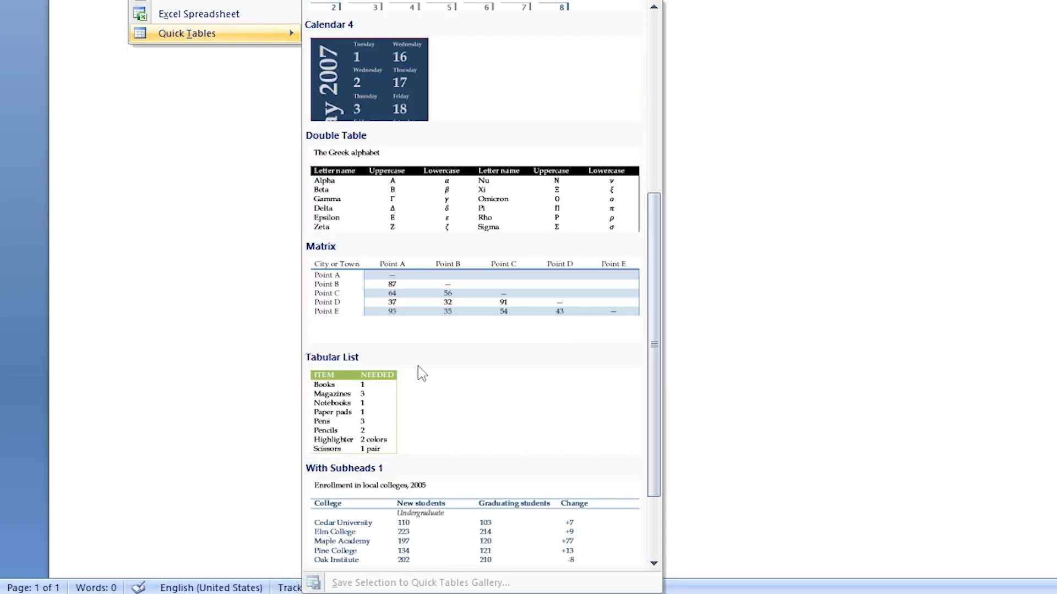
left_click(349, 417)
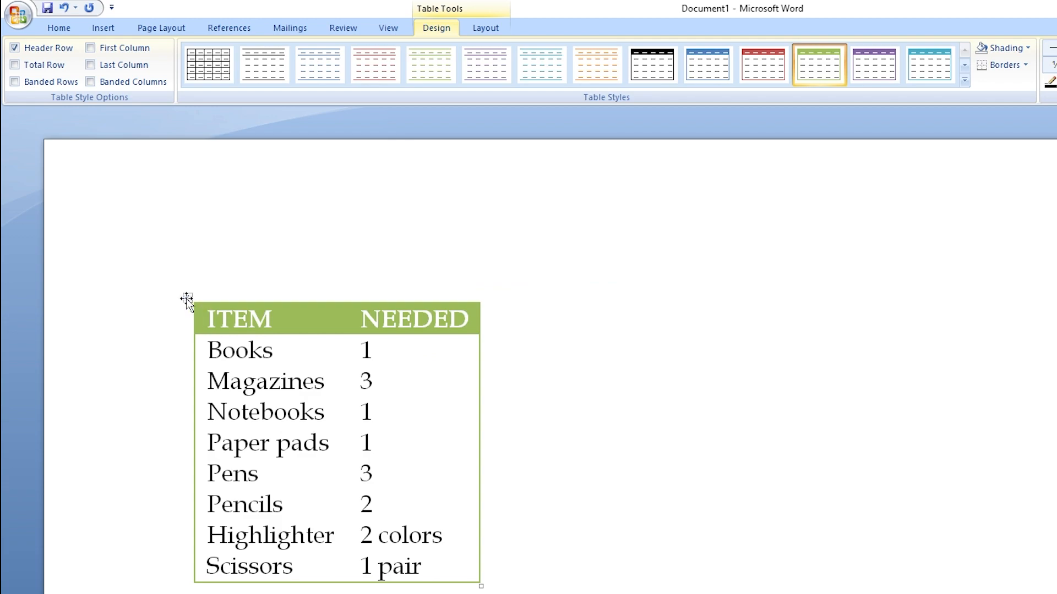
Step: Select the whole table and apply borders around all of its cells
left_click(187, 300)
left_click(58, 27)
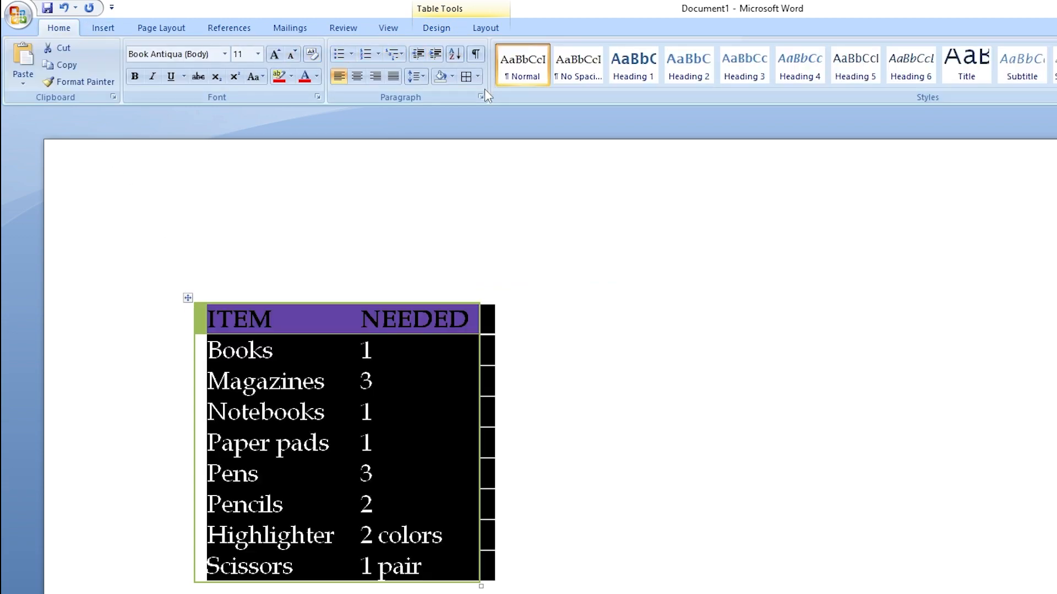
left_click(466, 77)
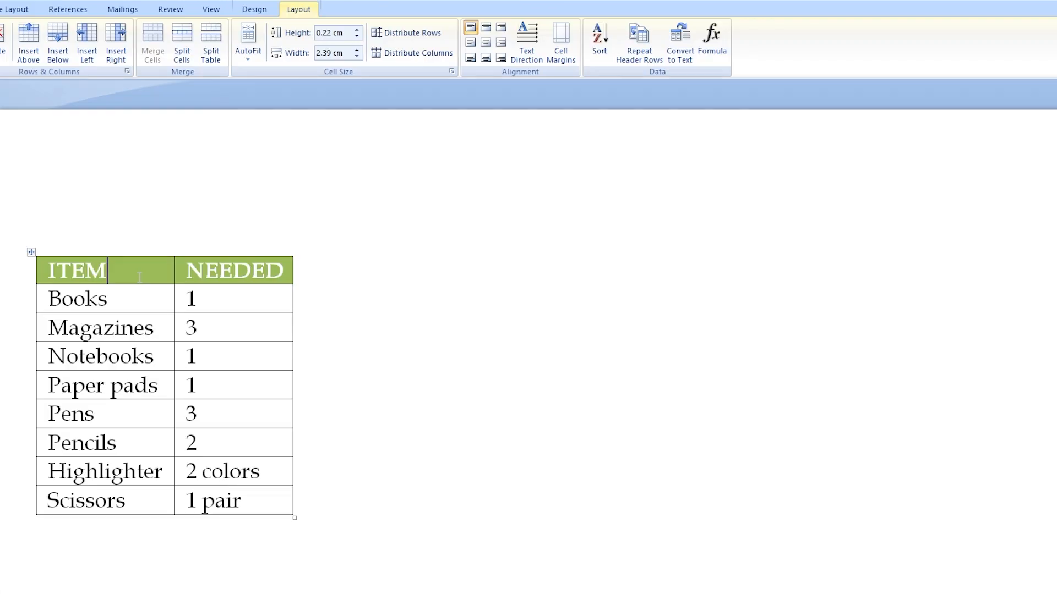
Step: Try replacing the ITEM heading with sample text generated by =rand(1,1)
left_click_drag(139, 277, 19, 282)
type("=rand(1")
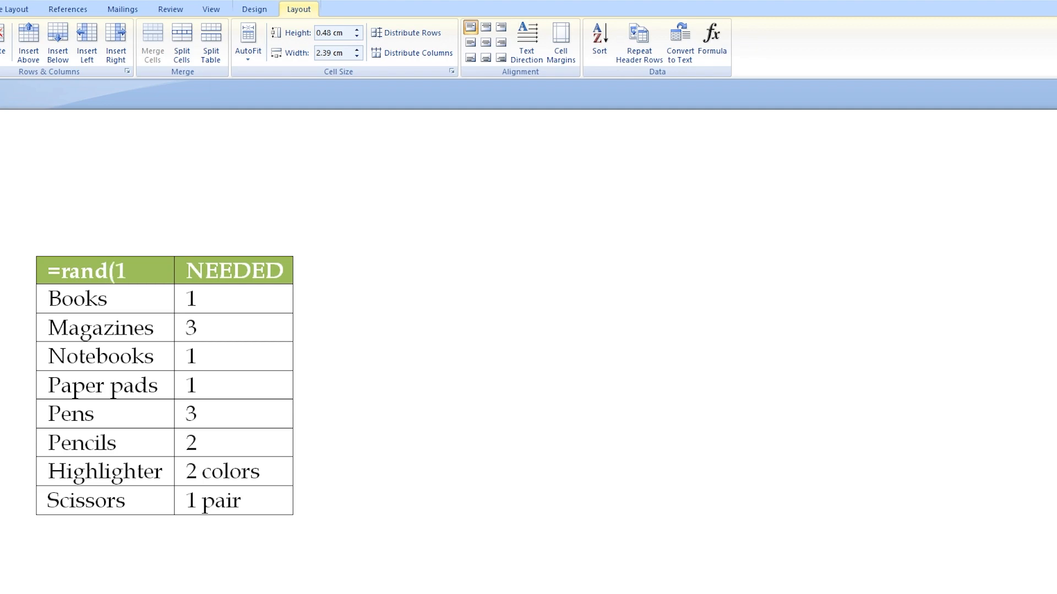
type(",1)")
key("Return")
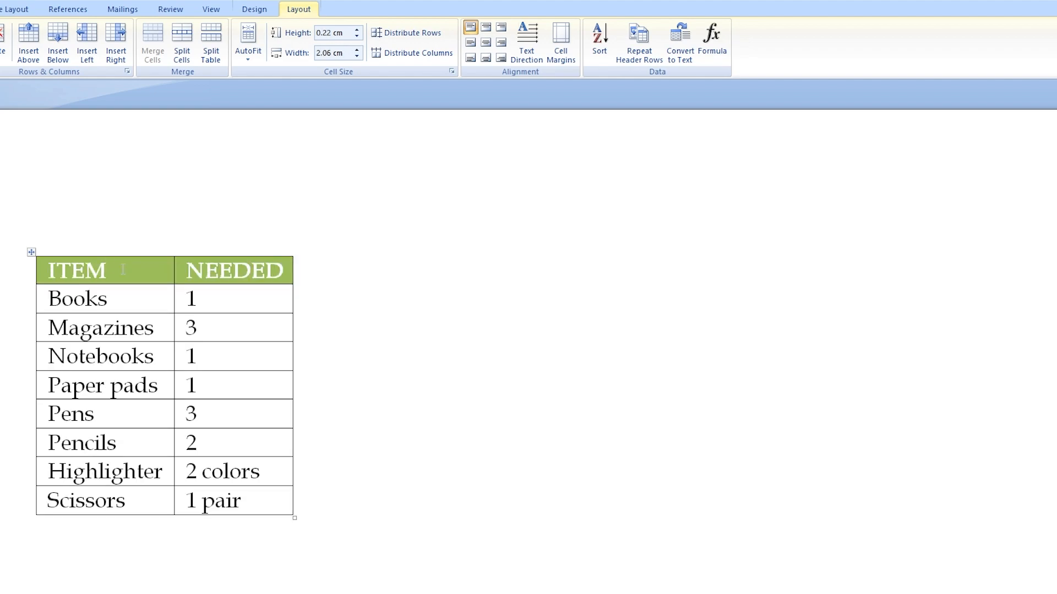
Step: Select the header row and set the table to Fixed Column Width
left_click_drag(59, 270, 237, 268)
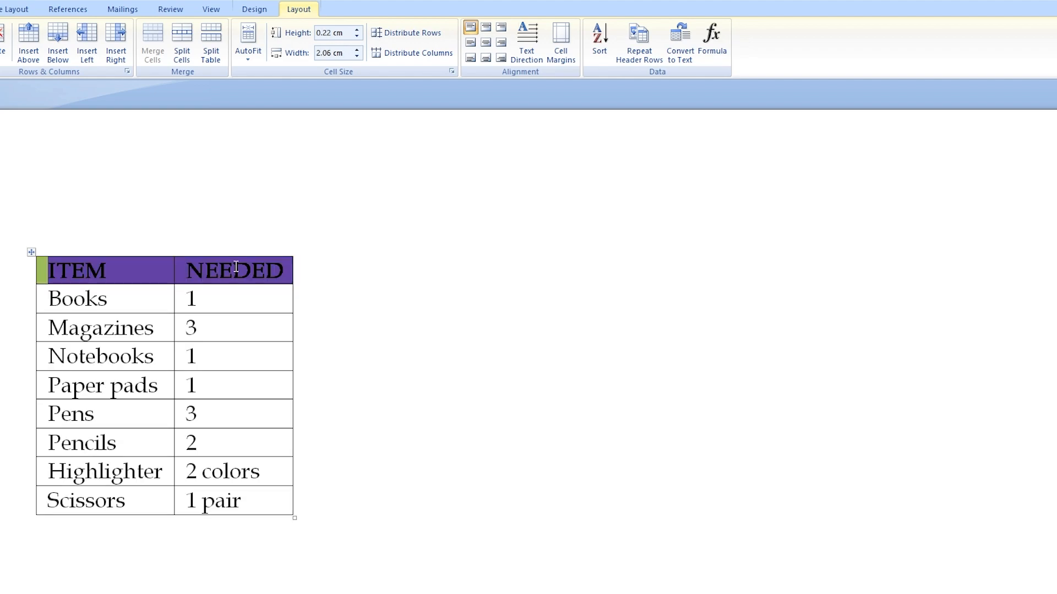
left_click(249, 49)
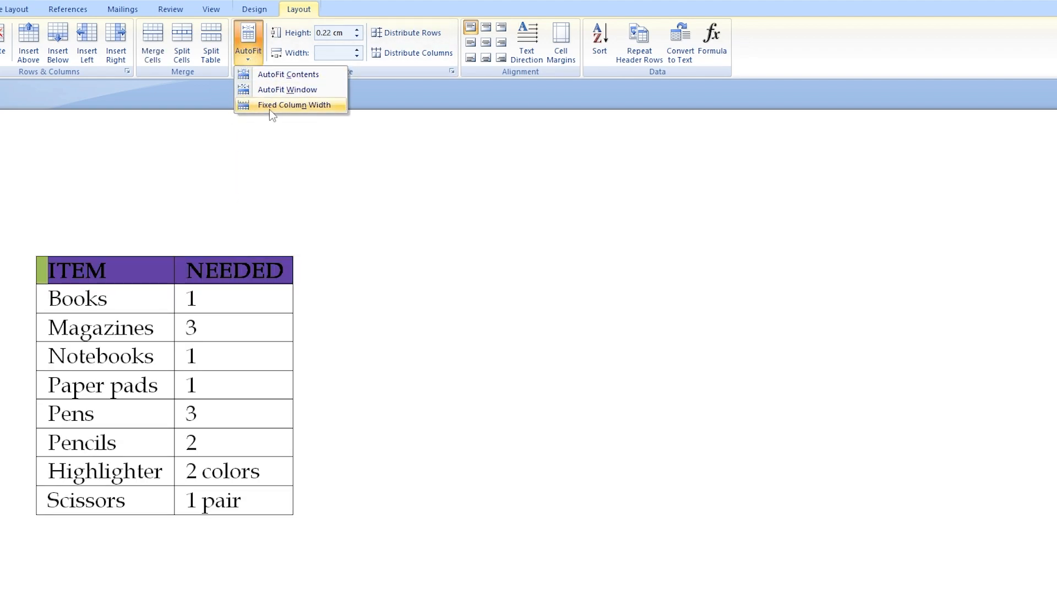
left_click(328, 107)
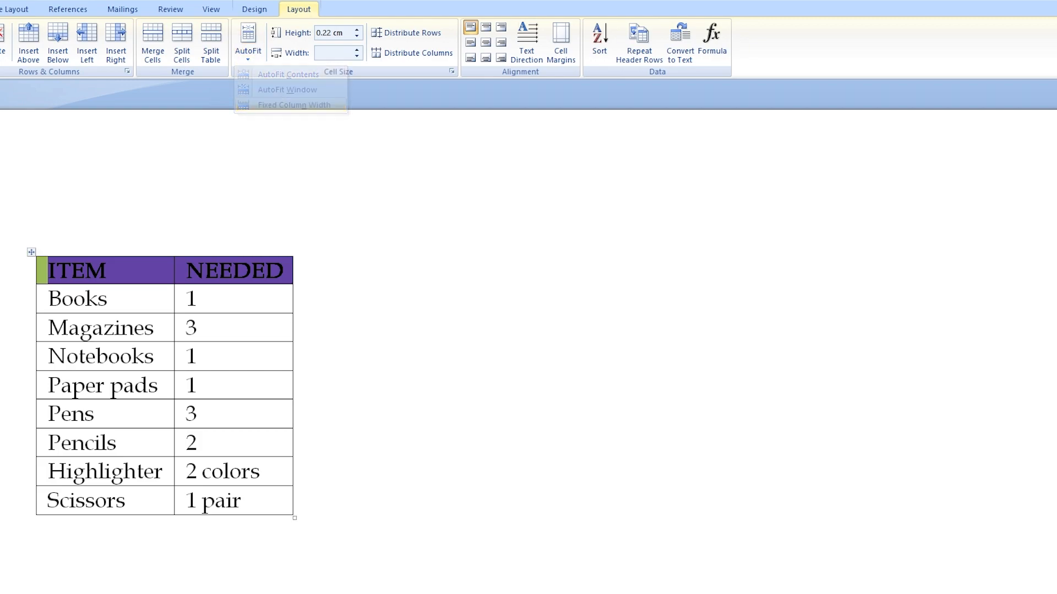
Step: Replace the ITEM heading with a sample sentence generated by =rand(1,1)
left_click(123, 266)
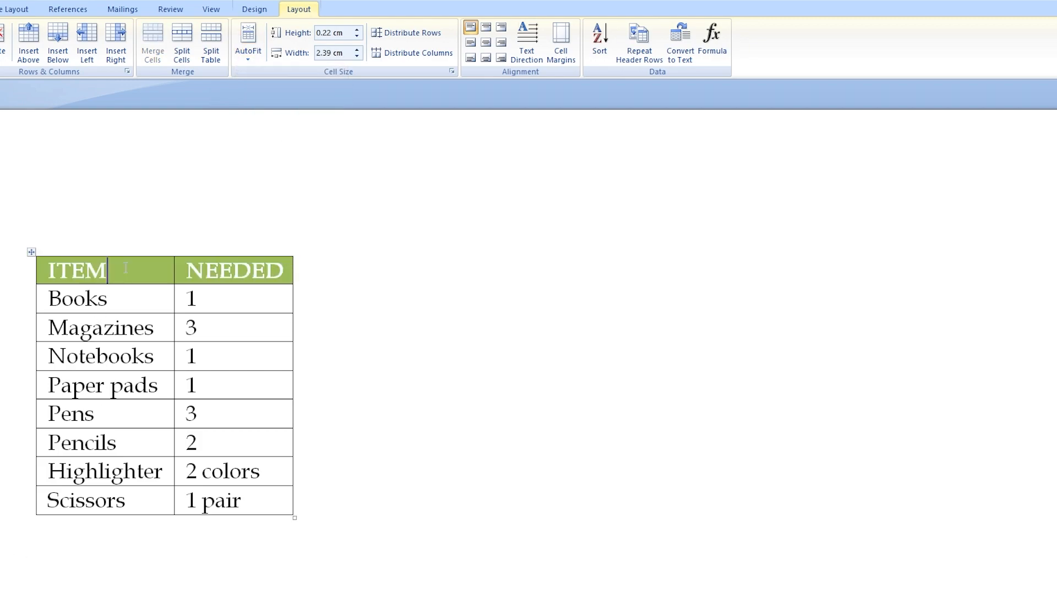
left_click_drag(123, 269, 42, 274)
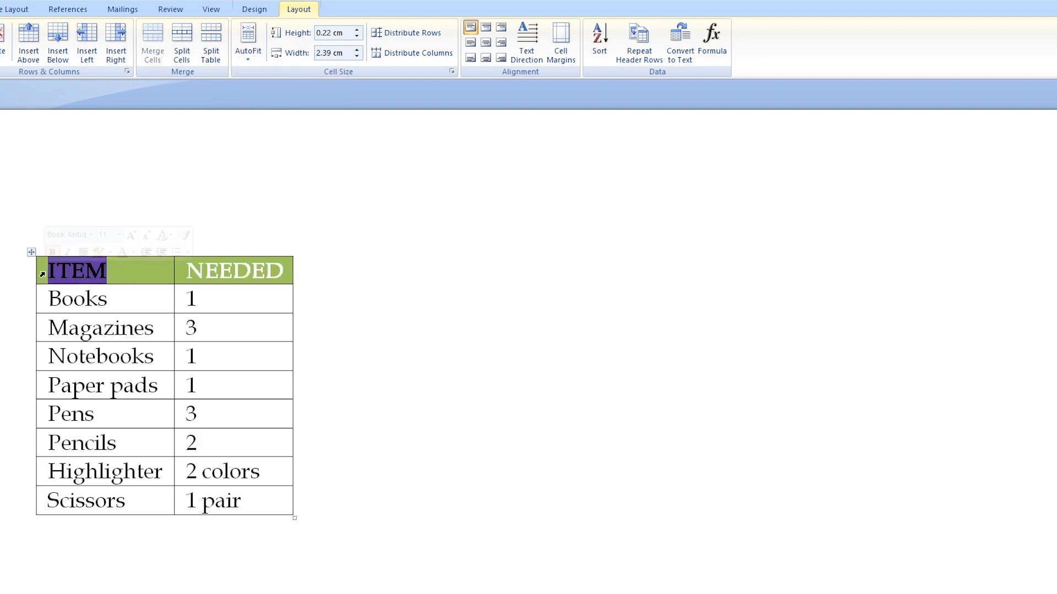
type("=rand(1,1)")
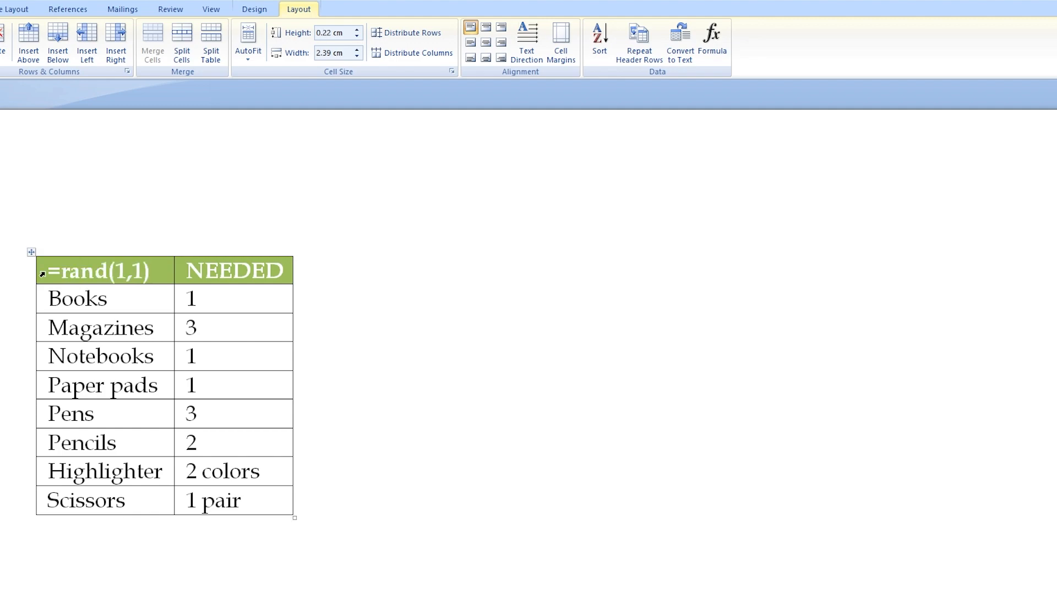
key("Return")
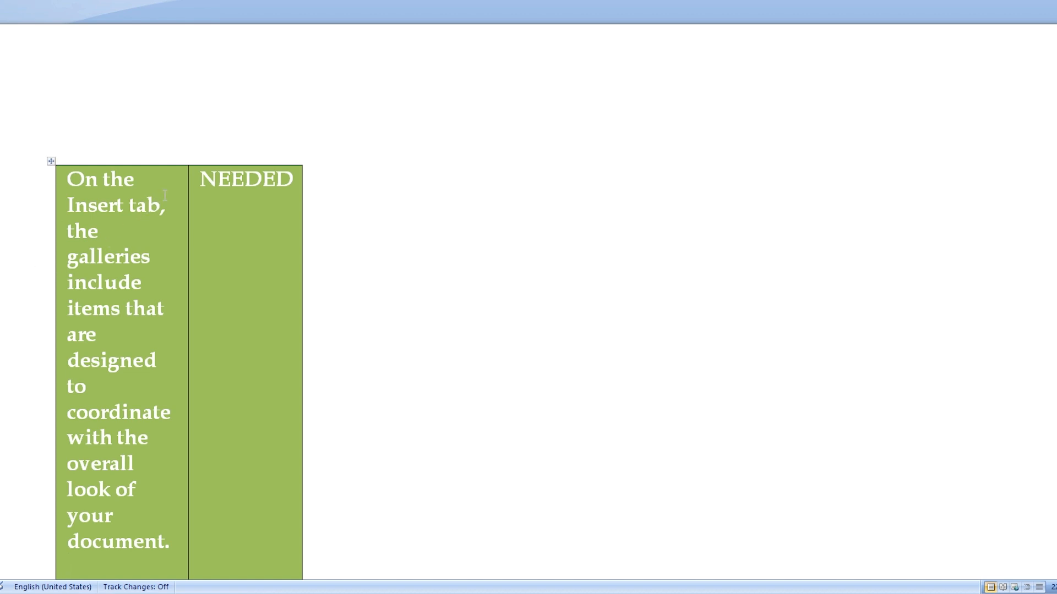
Step: Select the whole table and resize its columns with AutoFit Contents
scroll(164, 195, "down", 3)
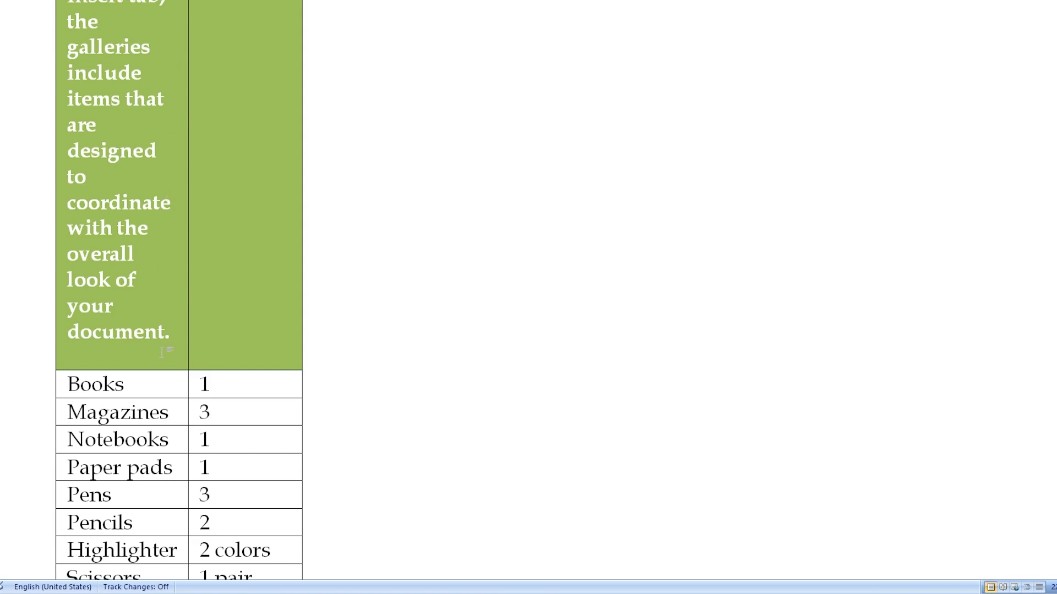
scroll(163, 352, "up", 3)
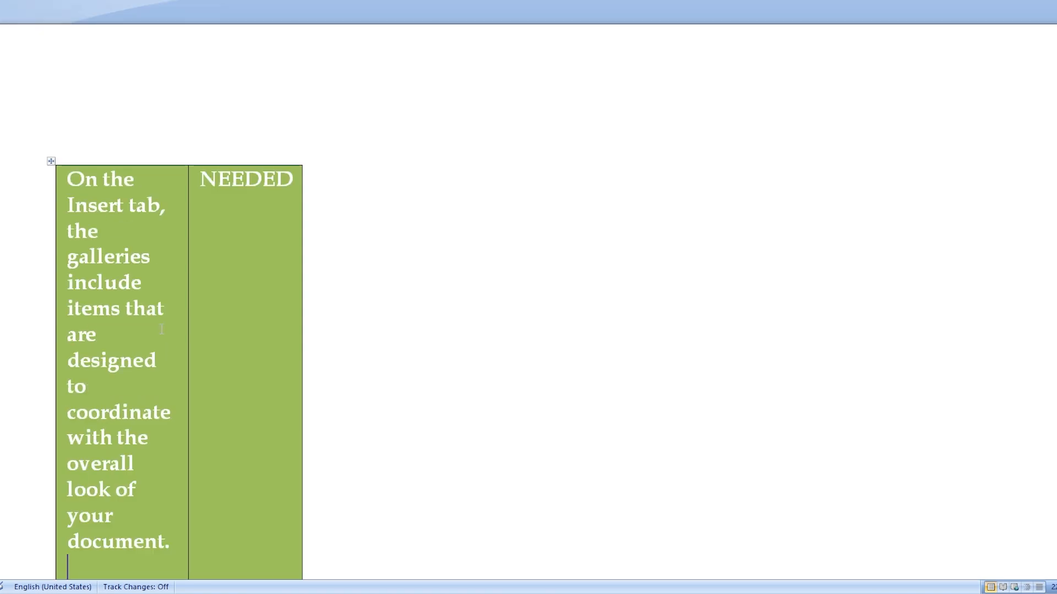
scroll(162, 186, "down", 1)
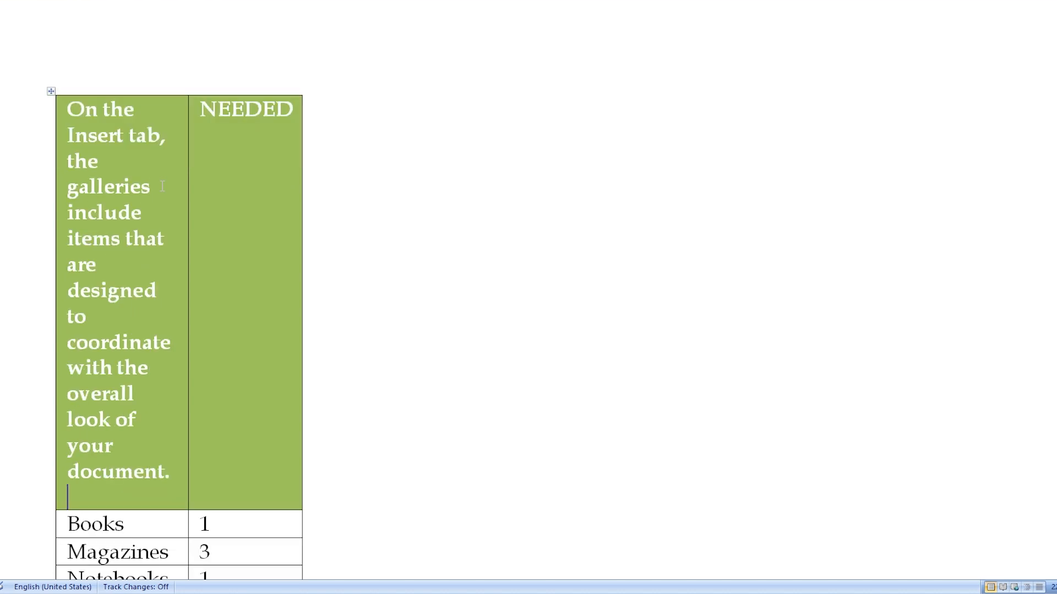
left_click(51, 92)
left_click(255, 55)
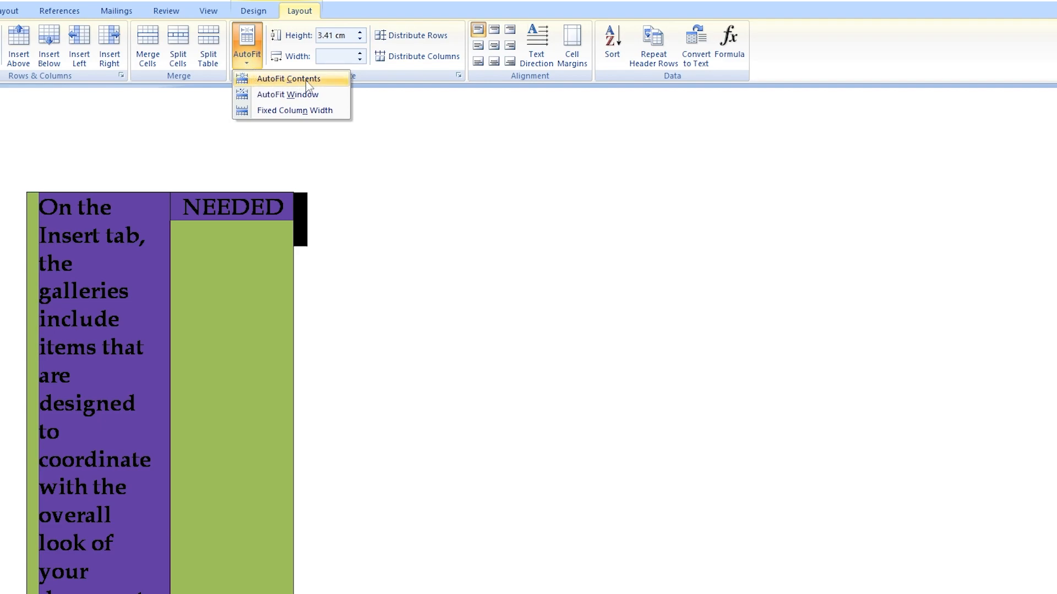
left_click(288, 78)
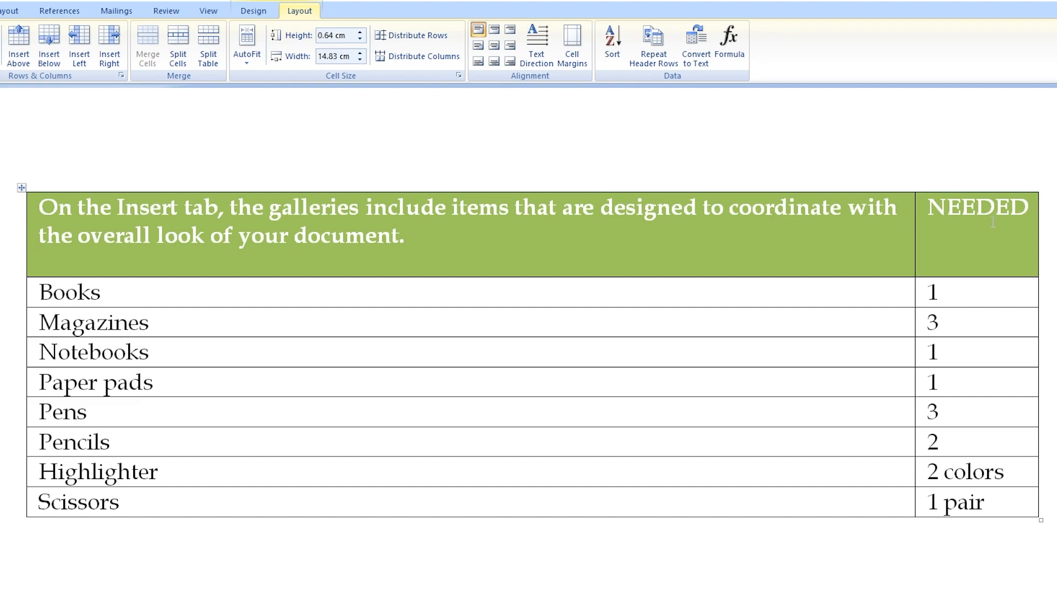
Step: Replace the NEEDED heading with a sample sentence generated by =rand(1,1)
left_click_drag(1029, 208, 934, 214)
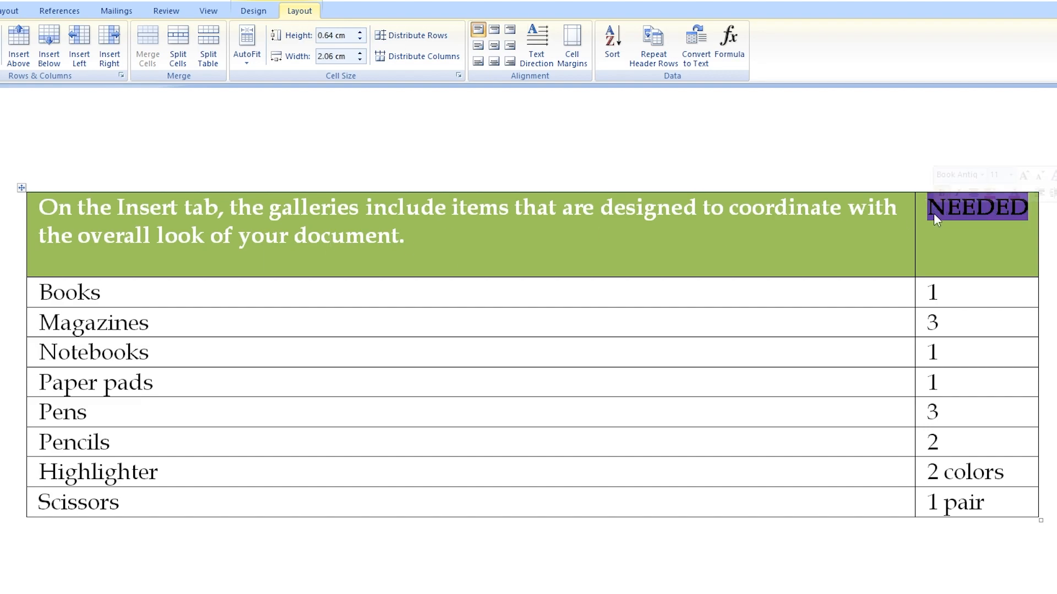
type("=rand(1")
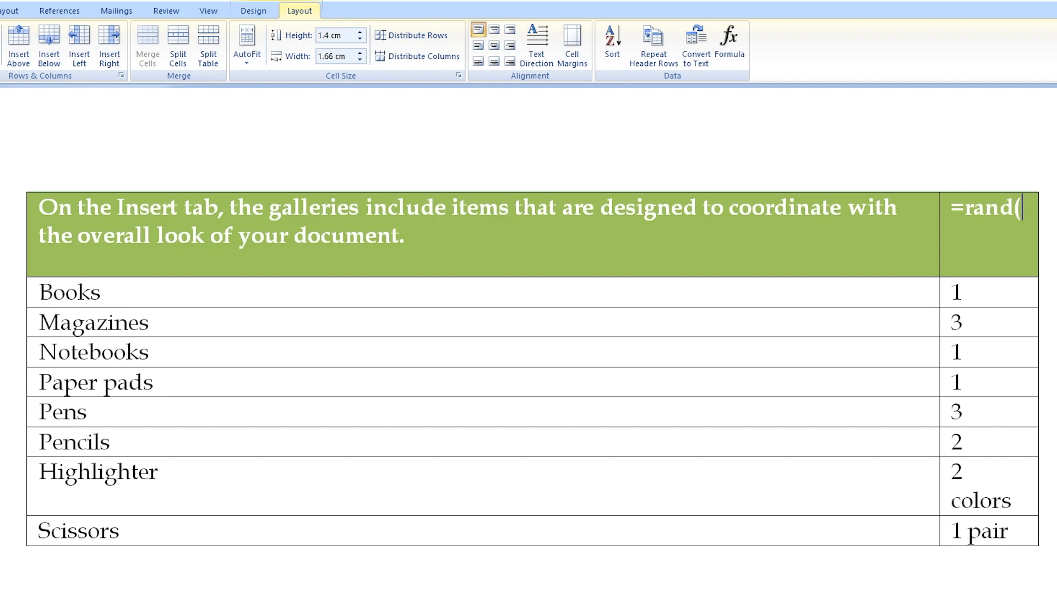
type(",1)")
key("Return")
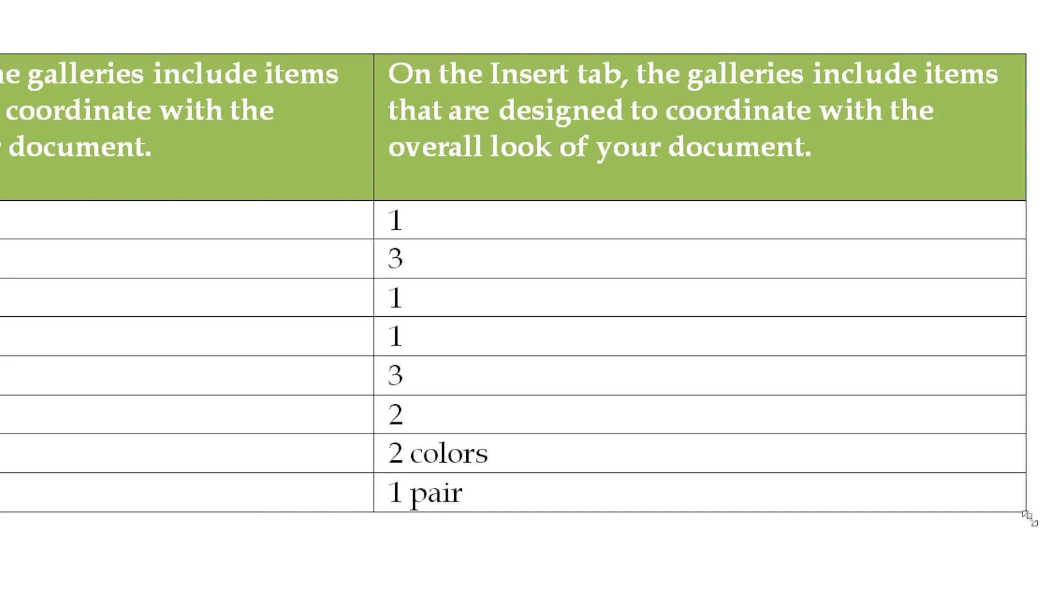
Step: Shrink the whole table to about two thirds of its width and refit it to the page with AutoFit Window
left_click_drag(1028, 518, 946, 520)
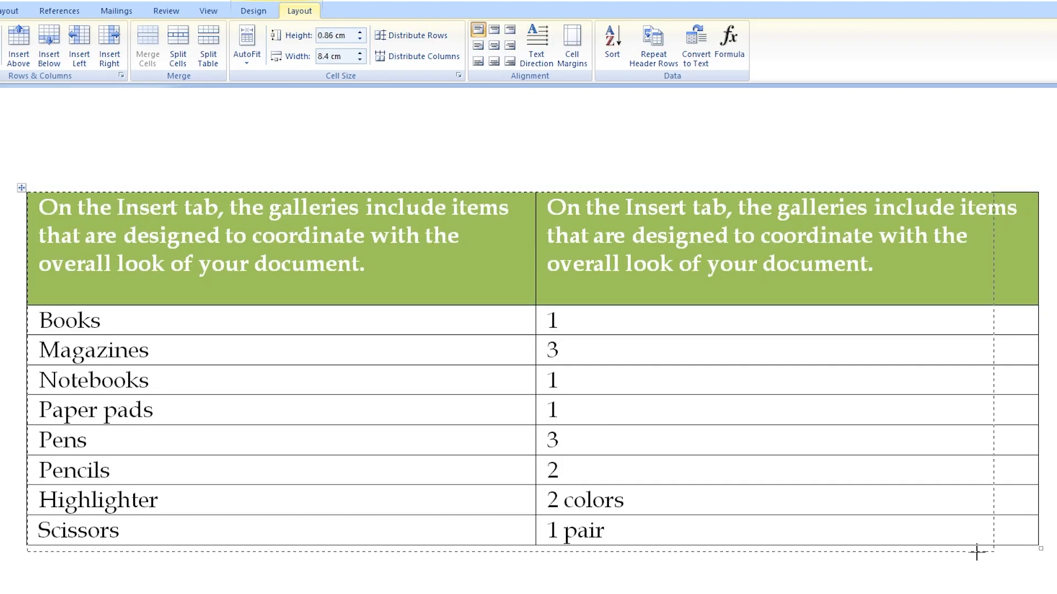
left_click_drag(977, 552, 709, 568)
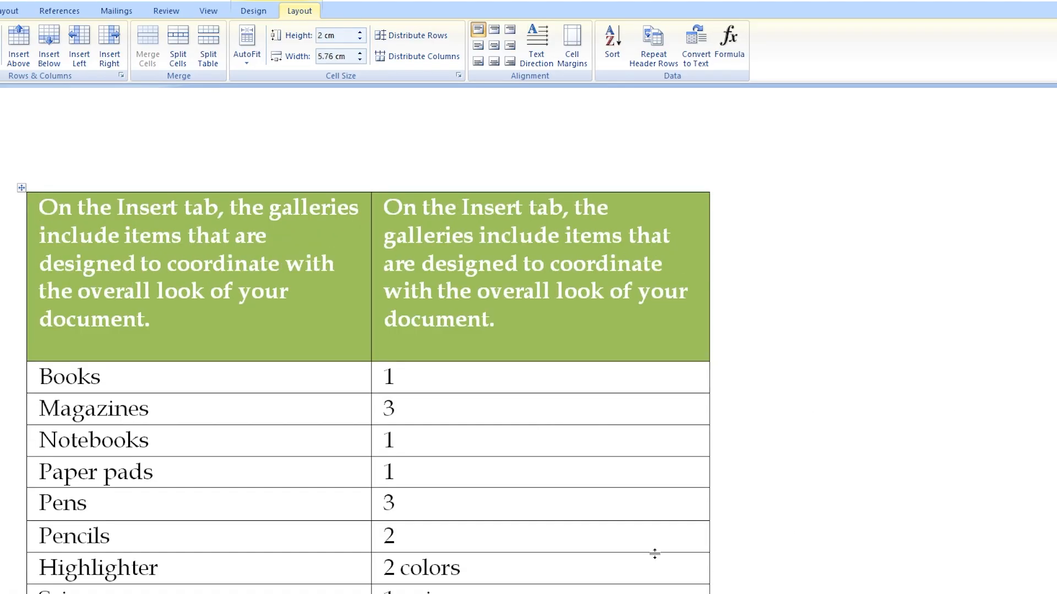
left_click(24, 187)
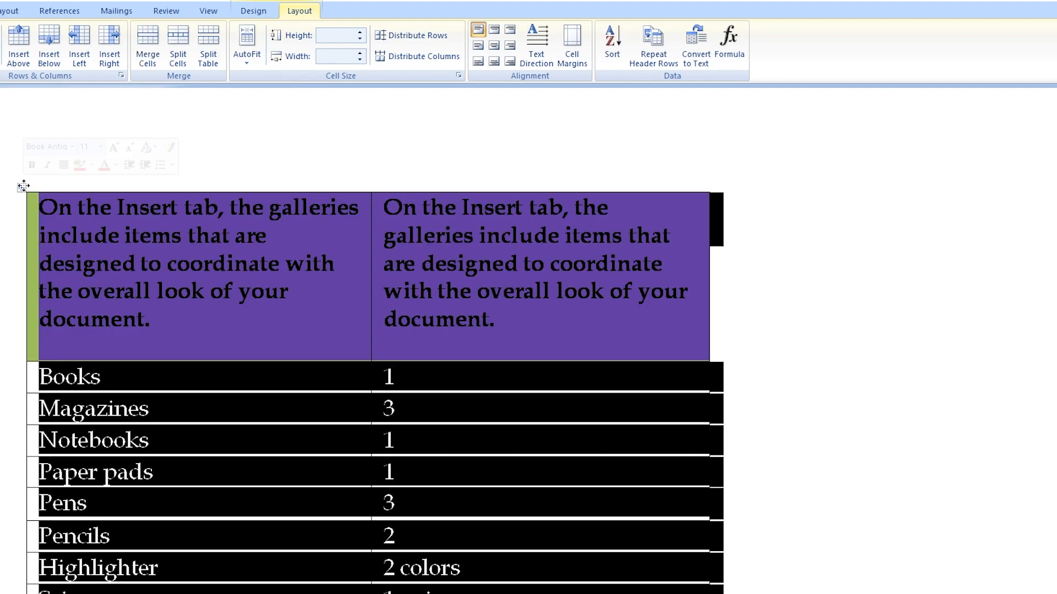
left_click(255, 59)
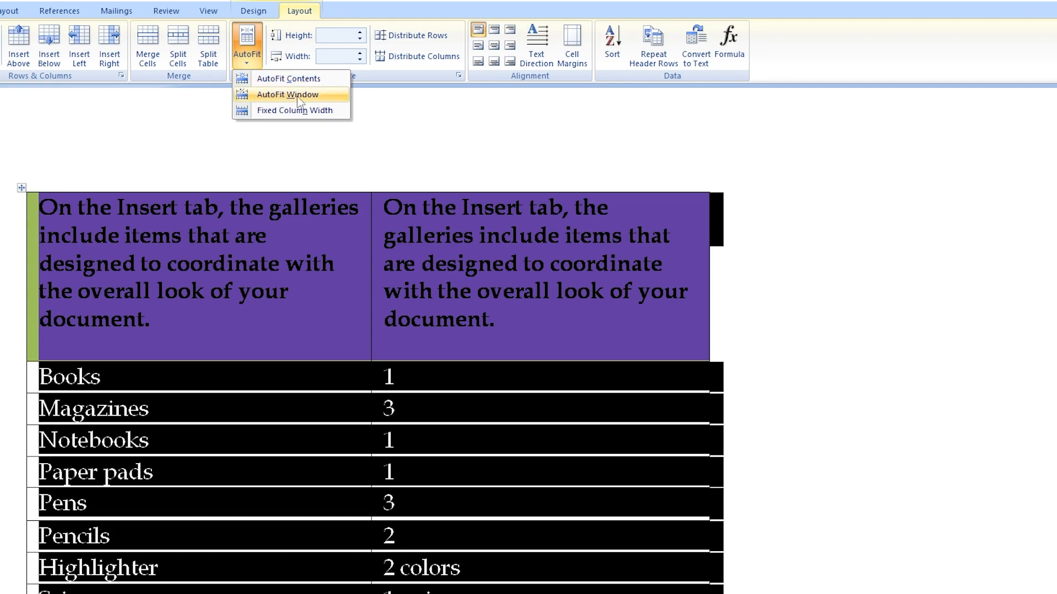
left_click(299, 96)
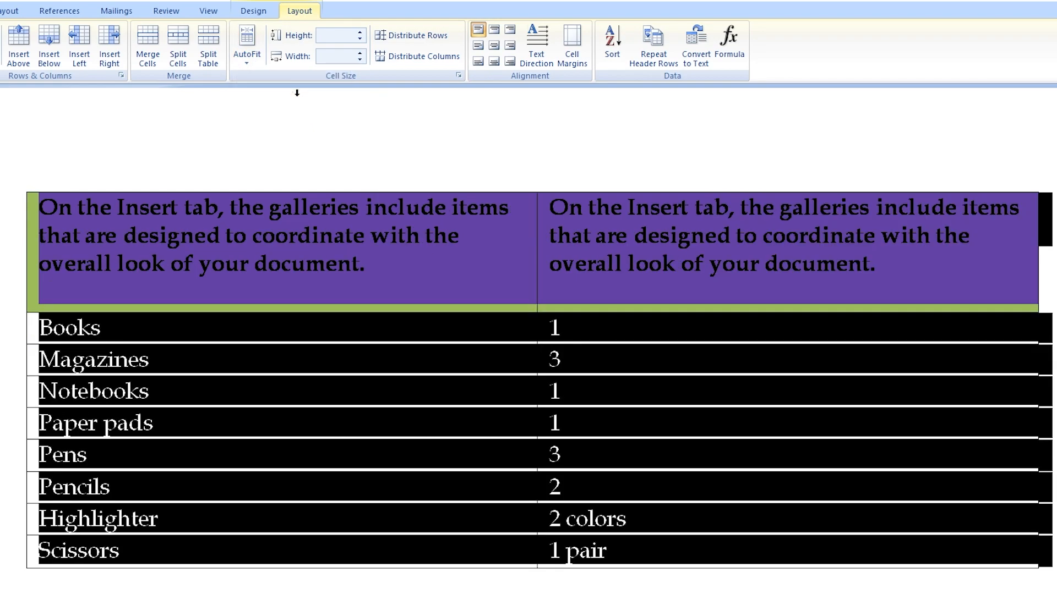
left_click(550, 361)
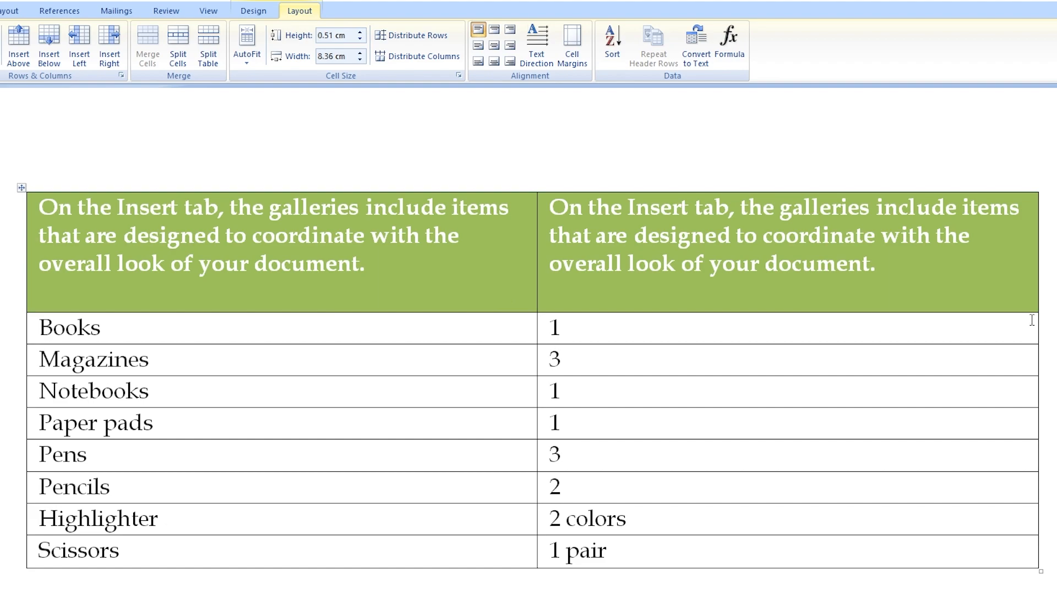
left_click(247, 52)
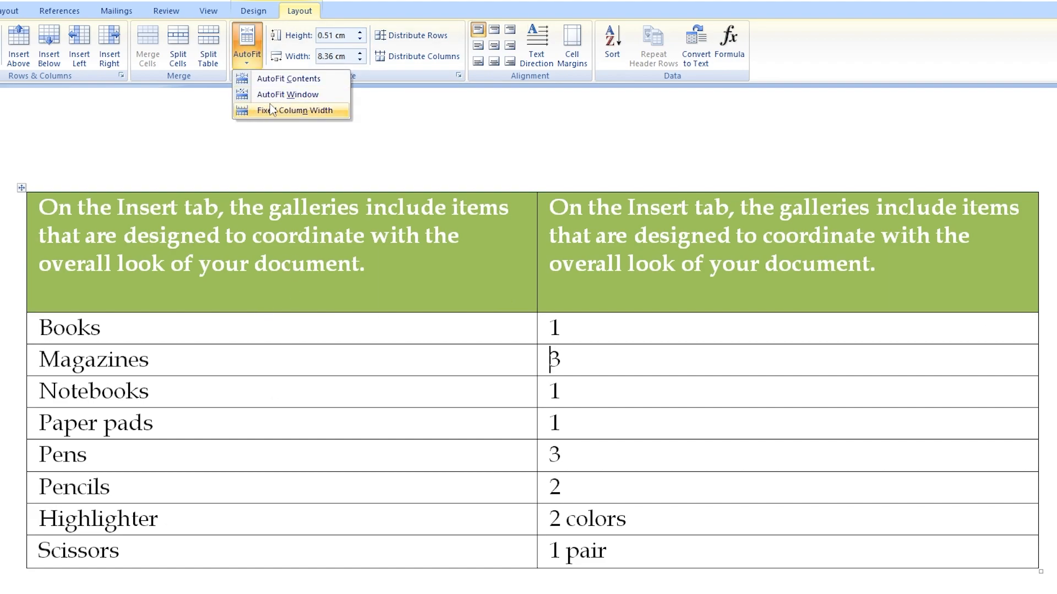
left_click(374, 348)
Step: Set the height of the Notebooks row to 2.51 cm
left_click(246, 395)
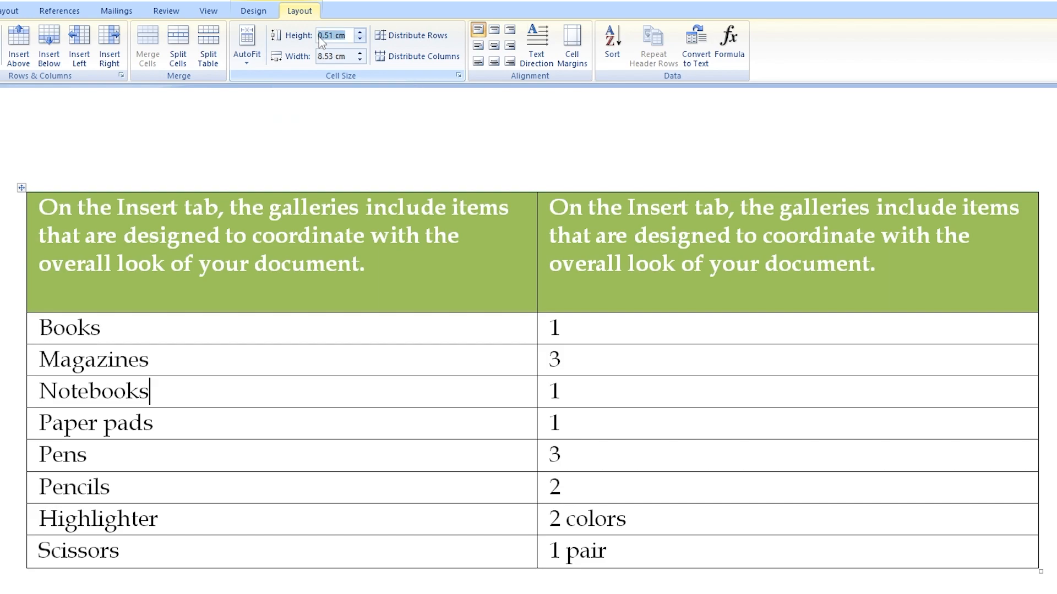
key("shift+Right")
type("2")
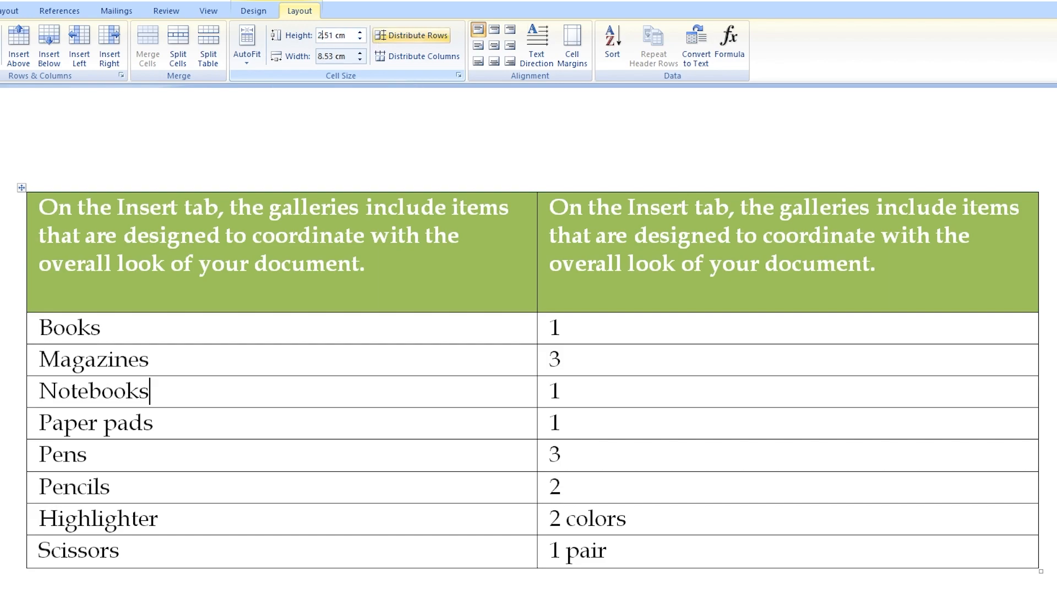
key("Return")
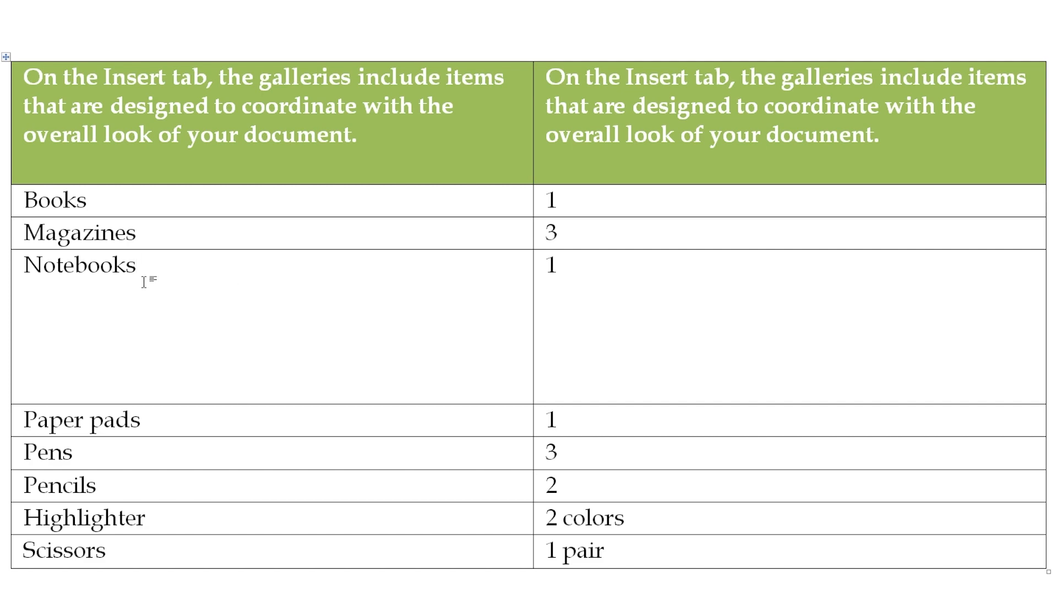
Step: Distribute the rows from Books to Scissors evenly so they share the same height
left_click_drag(411, 203, 630, 573)
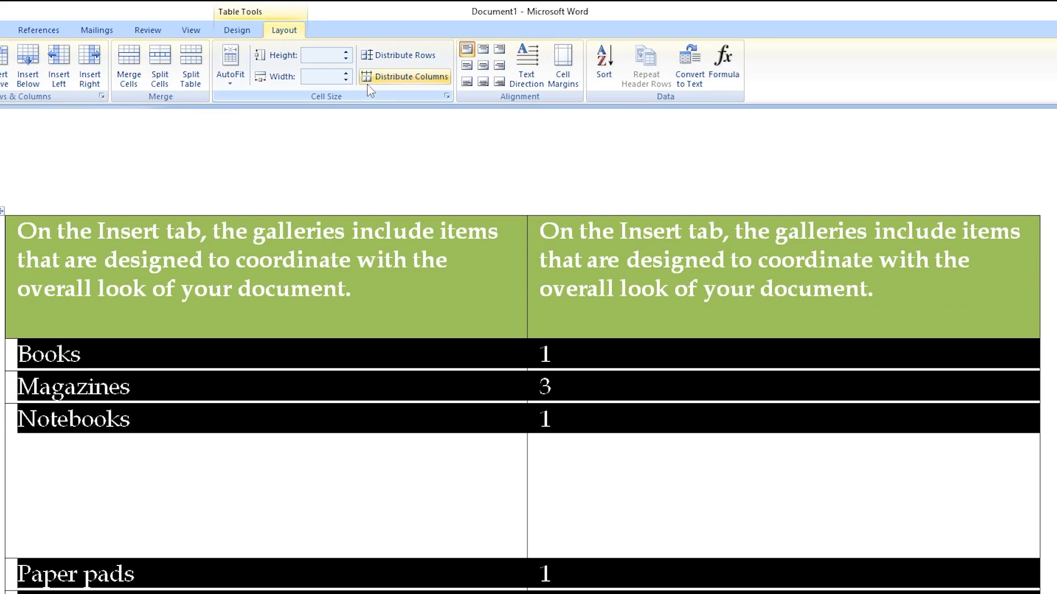
left_click(390, 57)
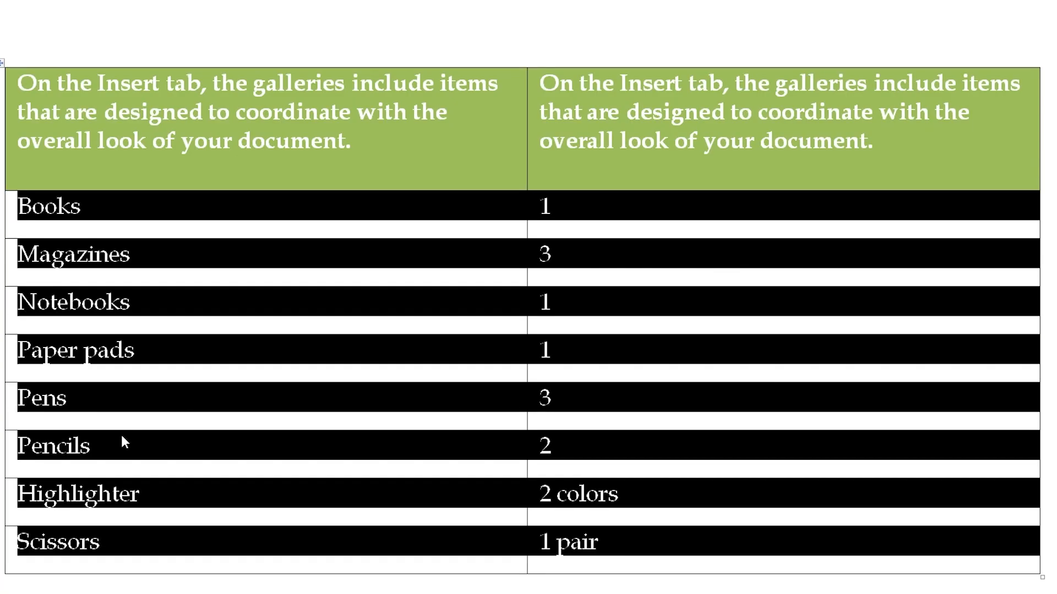
Step: Set the width of the first table column to 4.53 cm
left_click(268, 419)
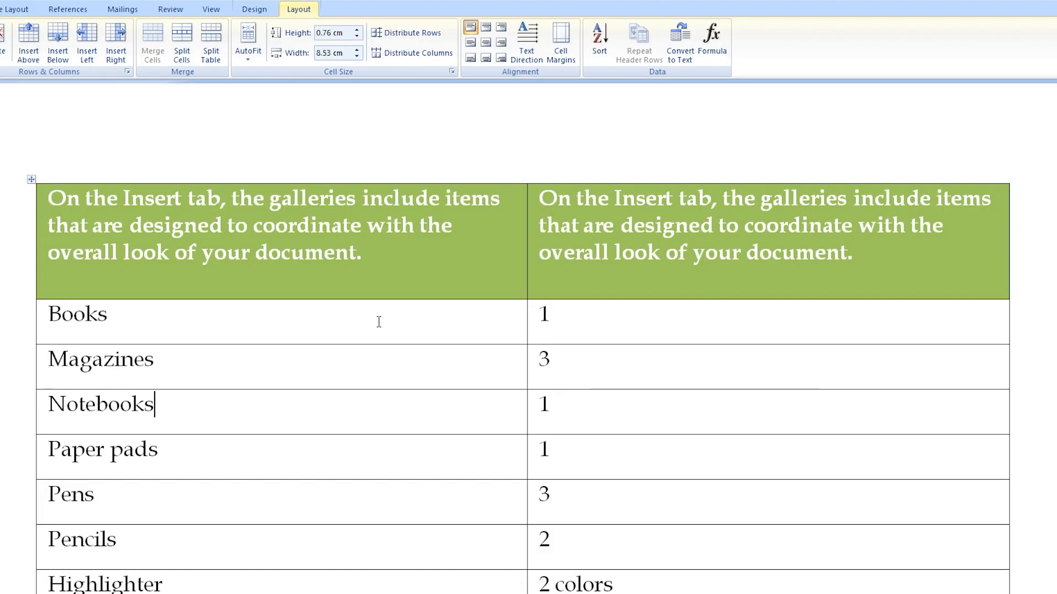
left_click(370, 216)
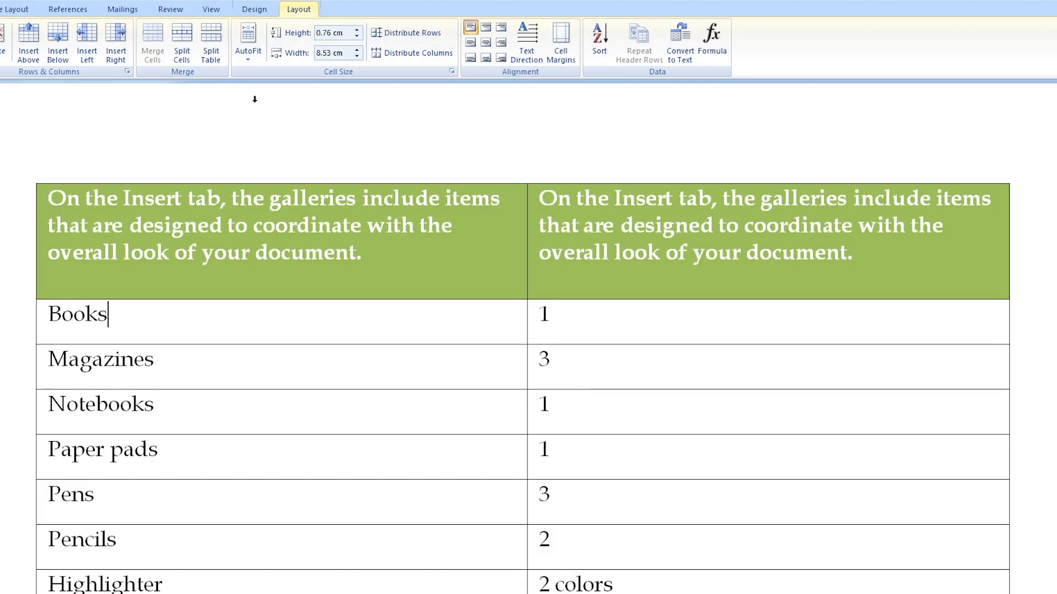
left_click(319, 54)
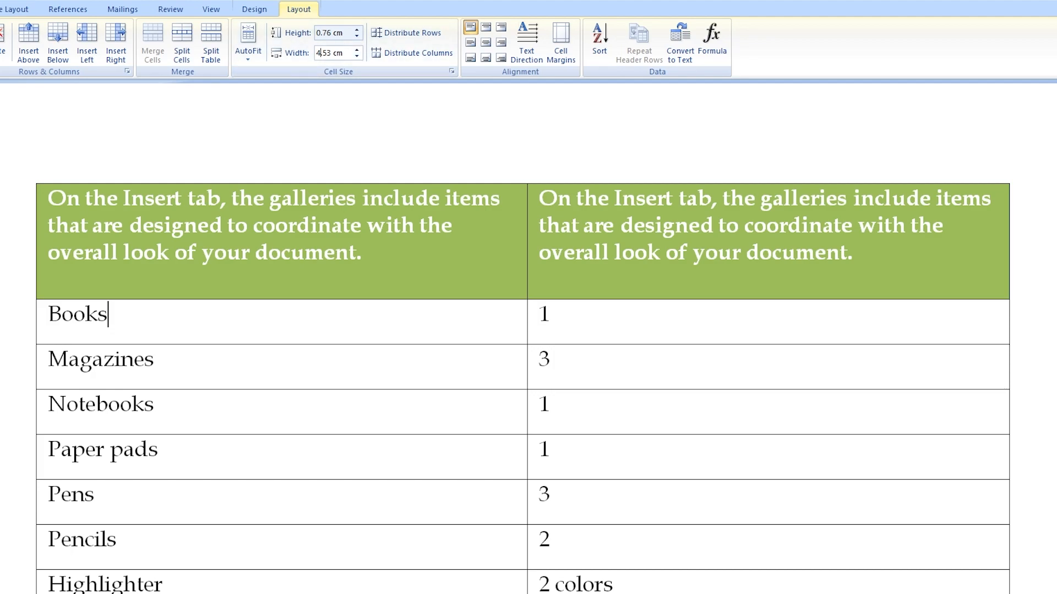
key("Return")
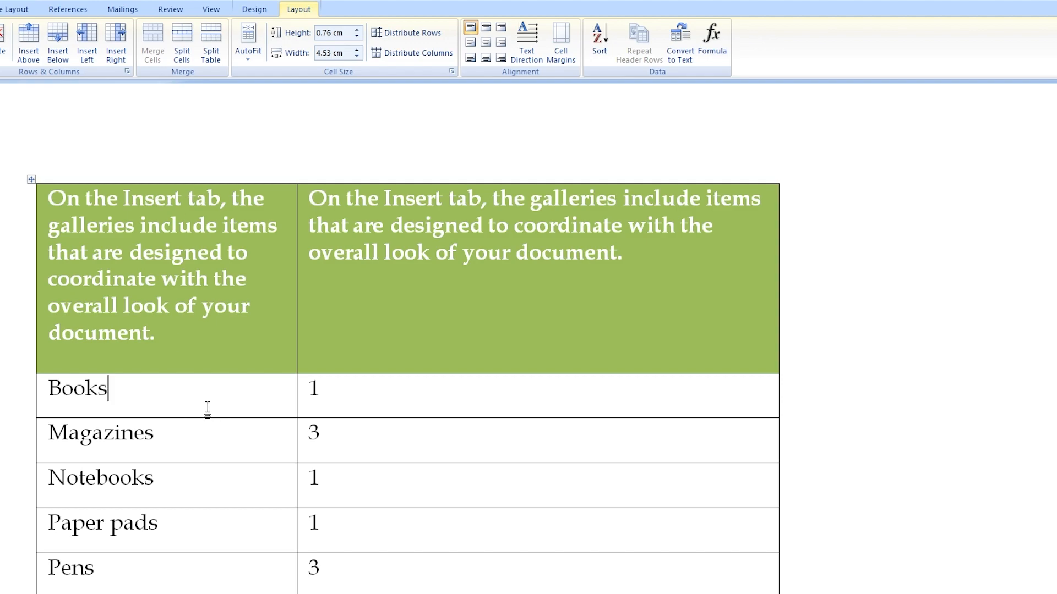
Step: Distribute the columns of the whole table evenly so both share the same width
scroll(207, 407, "down", 2)
scroll(207, 408, "up", 2)
scroll(293, 394, "down", 1)
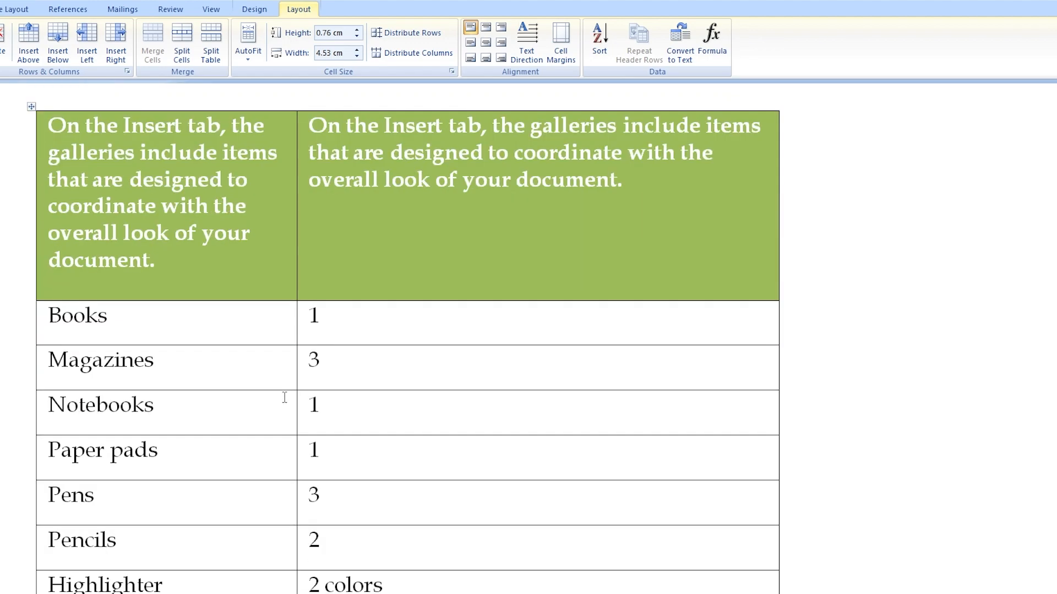
left_click(32, 106)
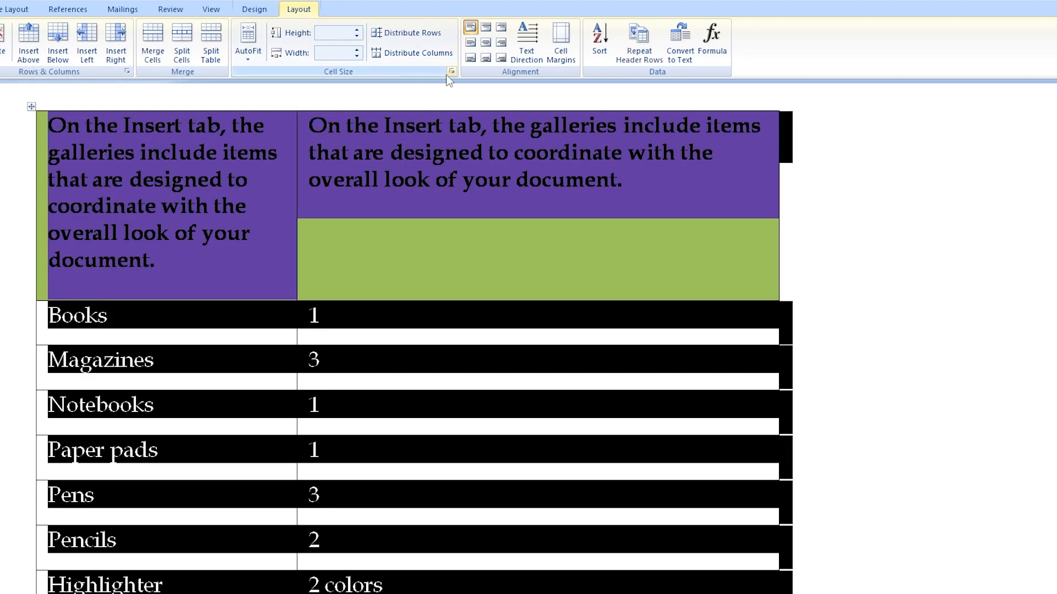
left_click(425, 53)
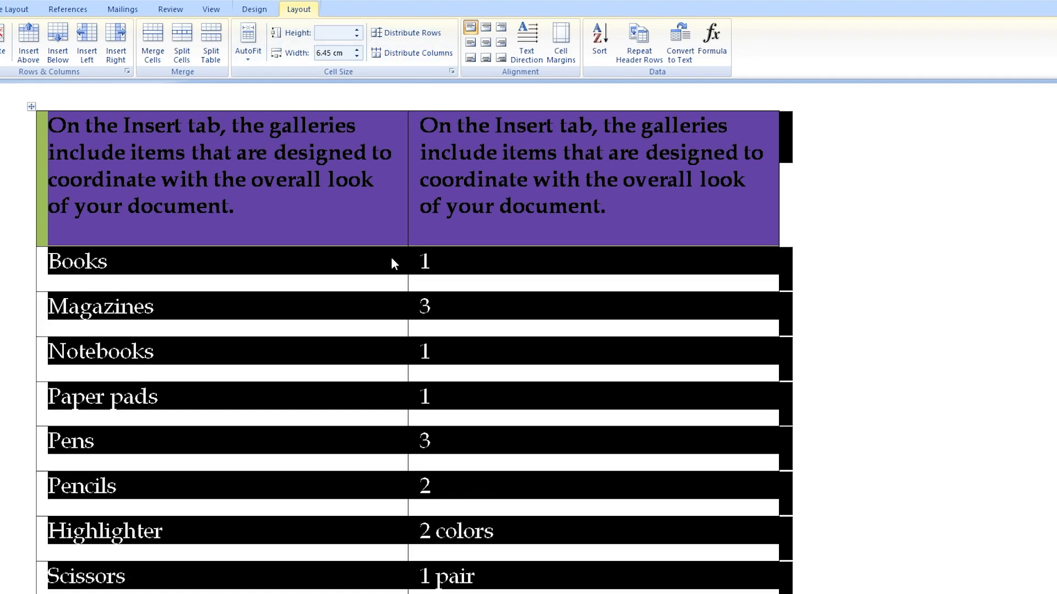
left_click(348, 260)
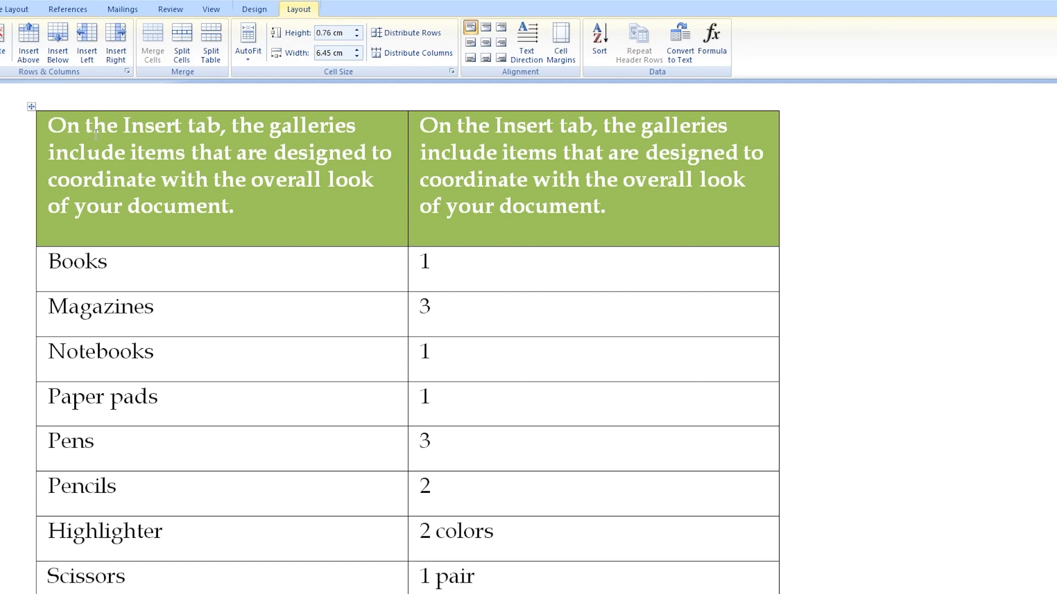
Step: Increase the header row's height to about 3.23 cm by moving its lower border down
left_click_drag(294, 206, 44, 132)
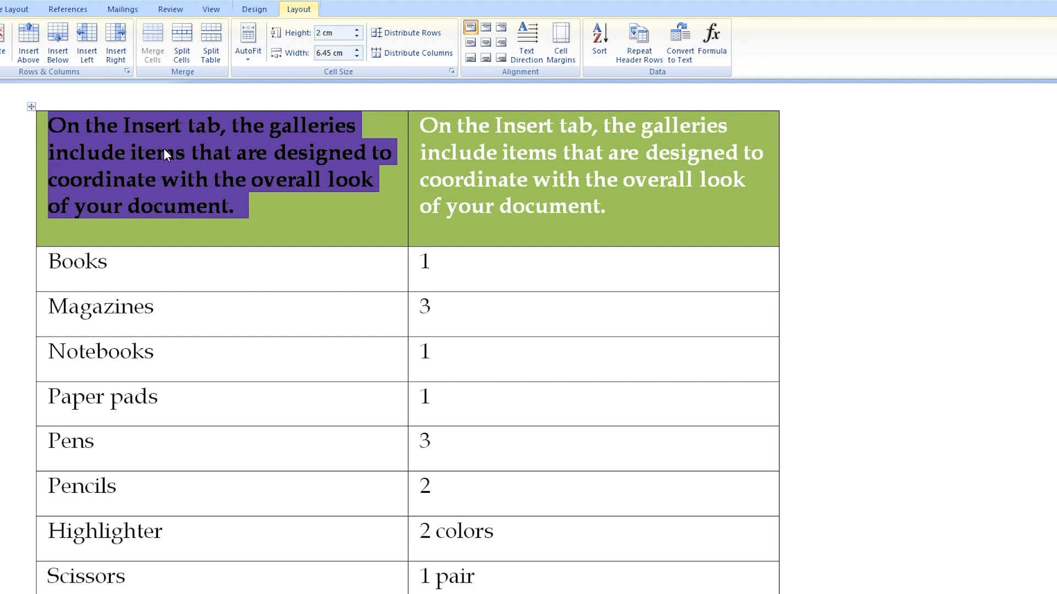
left_click(236, 205)
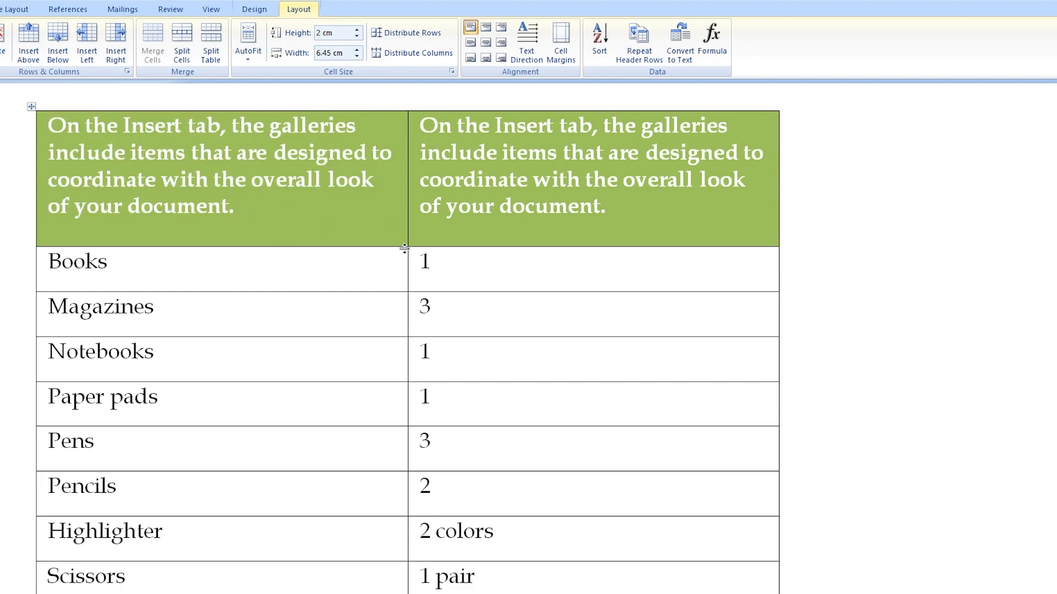
left_click_drag(407, 247, 406, 298)
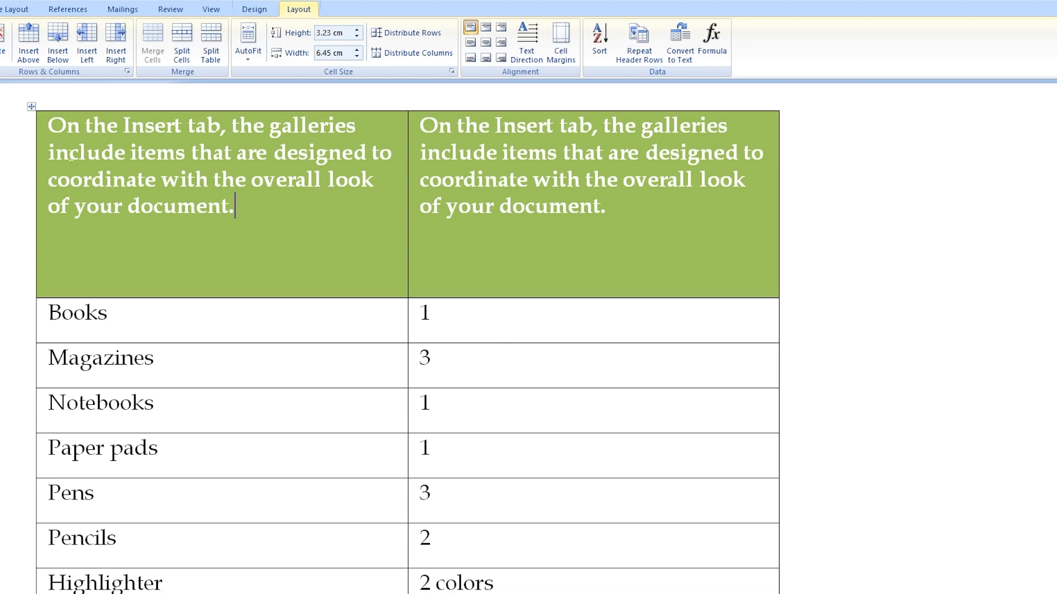
Step: Try the center-left and bottom-left alignments on the text of the first header cell
left_click_drag(283, 213, 48, 123)
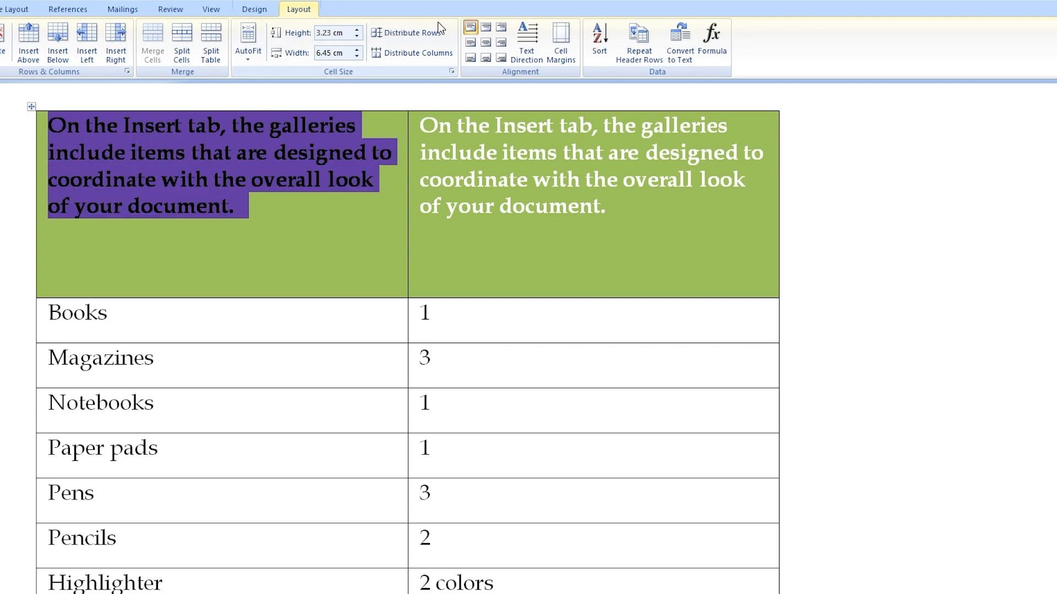
left_click(471, 46)
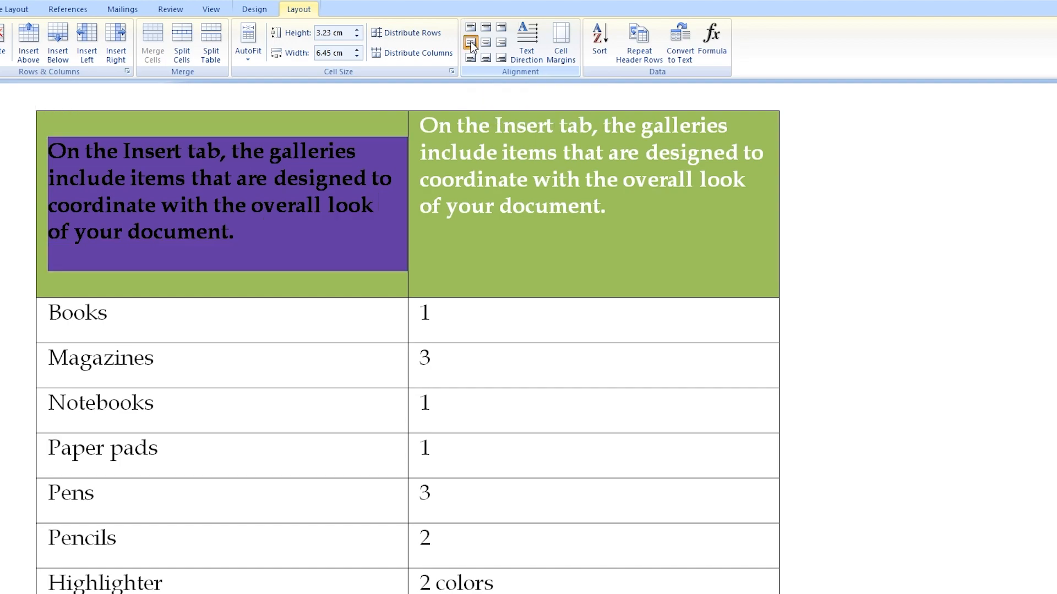
left_click(257, 177)
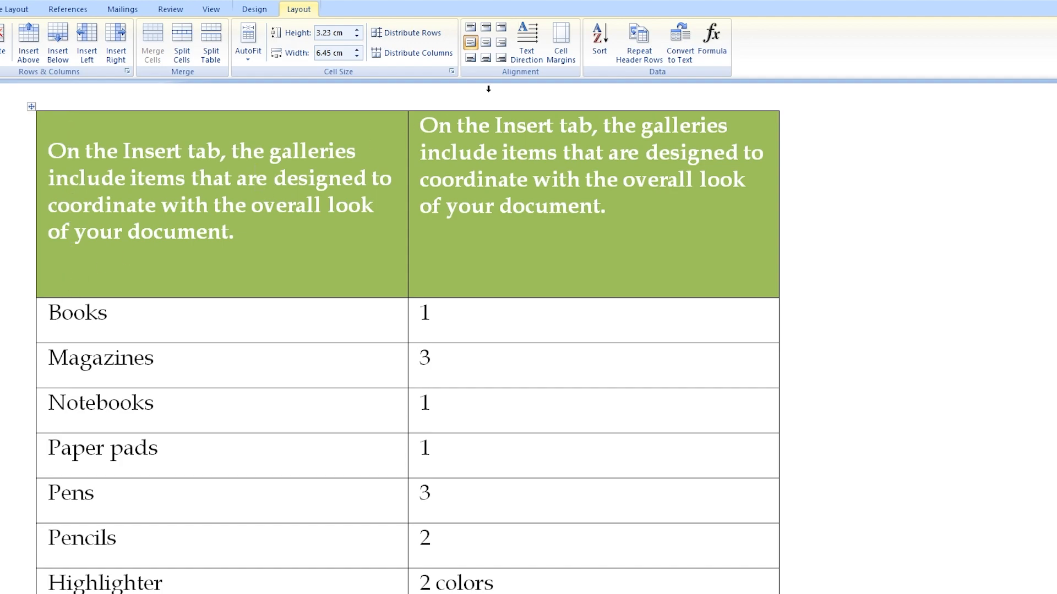
left_click(470, 58)
left_click(146, 231)
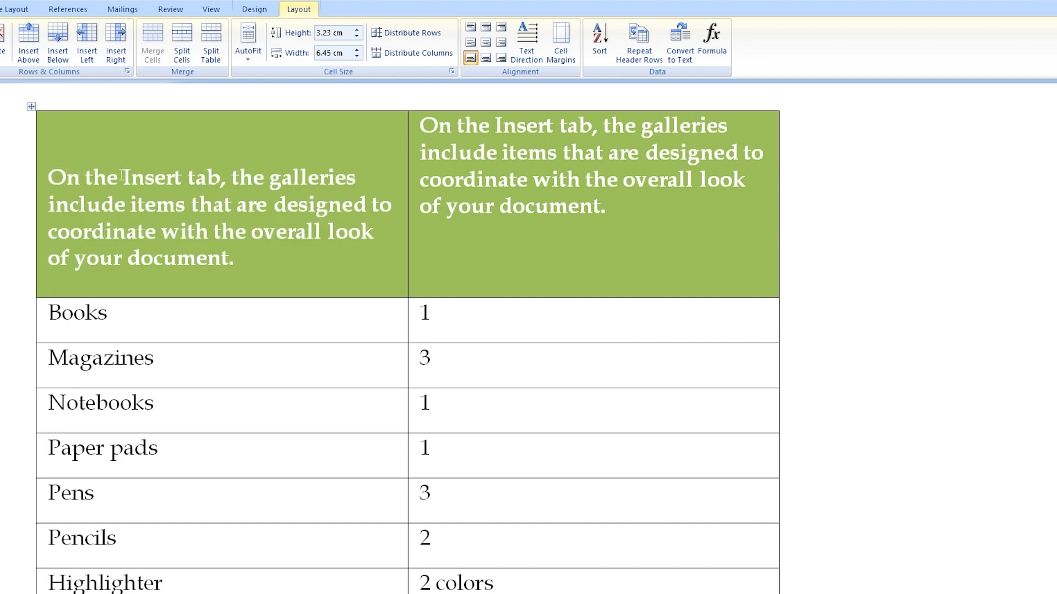
Step: Try the top-center, center and bottom-center alignments on the first header cell's text
left_click(486, 30)
left_click_drag(69, 125, 352, 214)
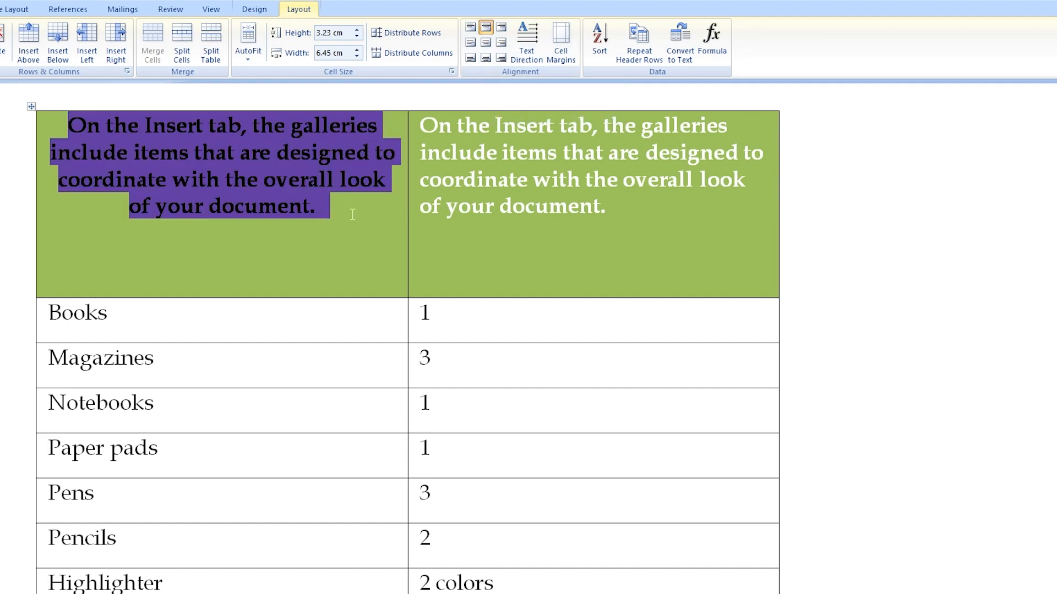
left_click(486, 43)
left_click(117, 177)
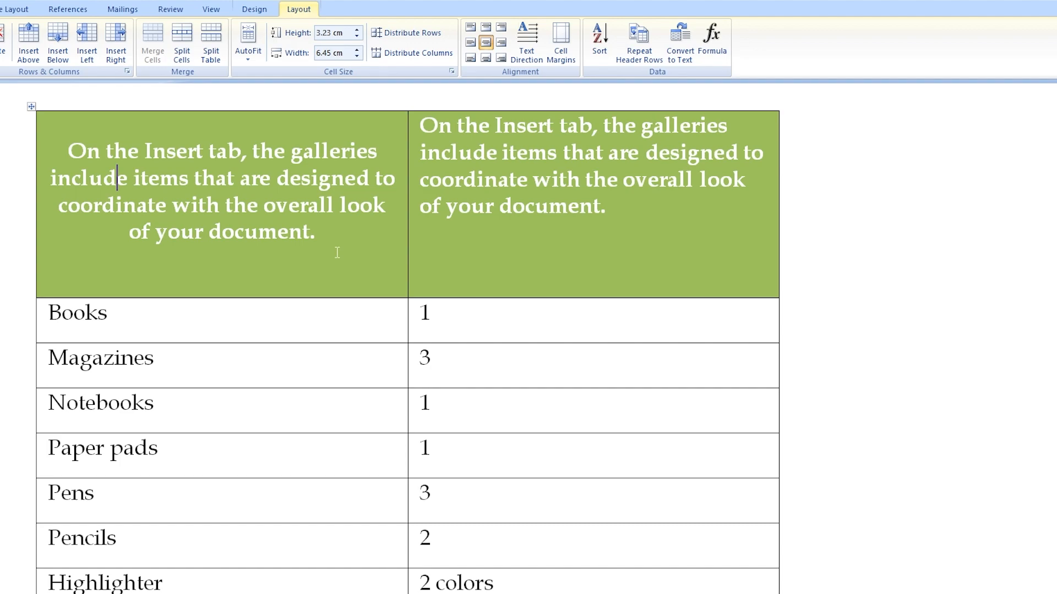
left_click(484, 58)
left_click_drag(312, 256, 360, 253)
left_click(143, 225)
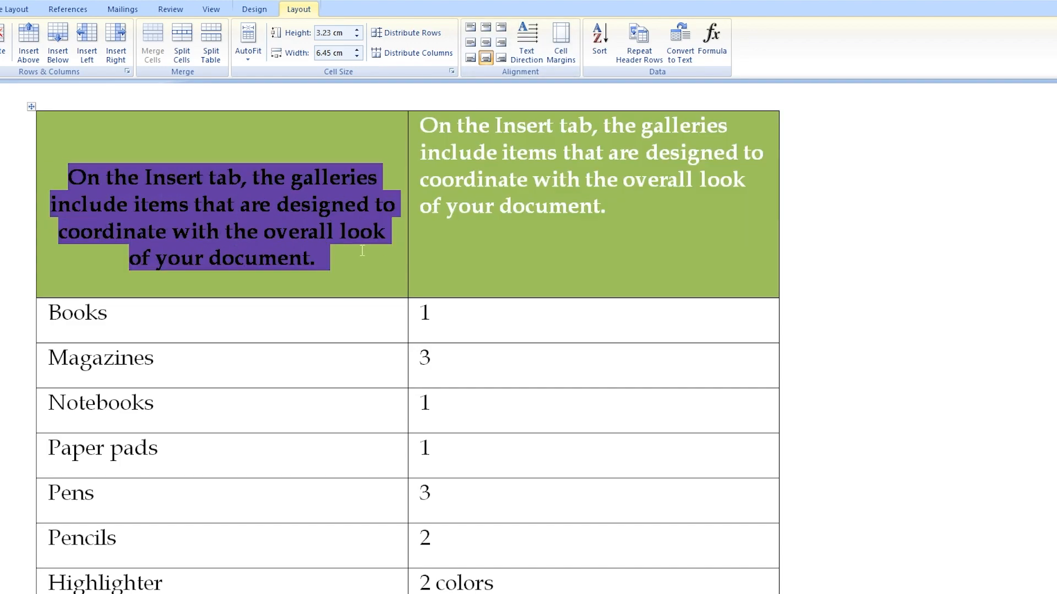
Step: Try the top-right, center-right and bottom-right alignments on the first header cell's text
left_click(501, 29)
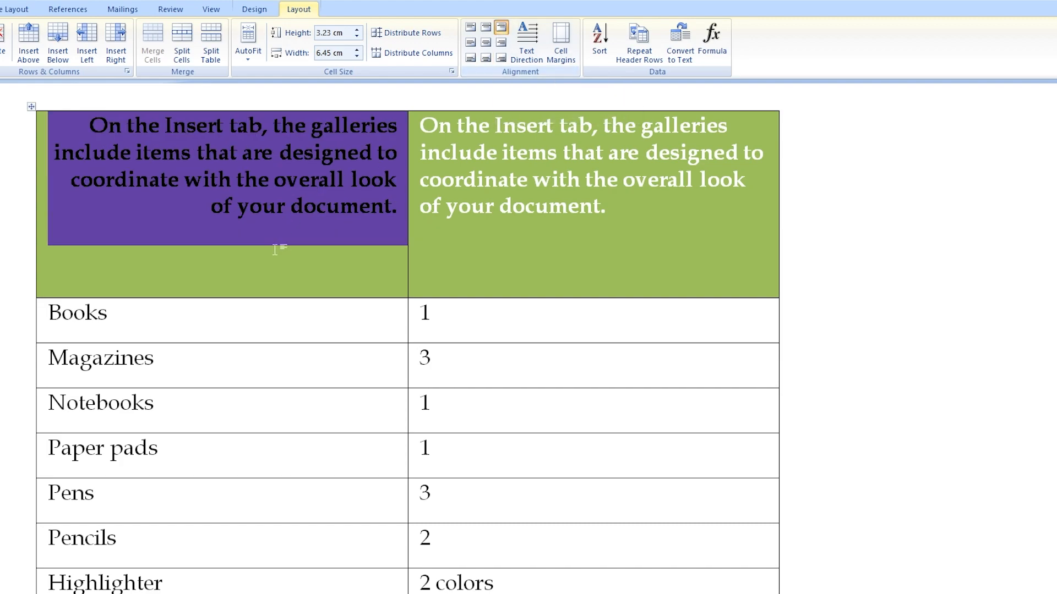
left_click(341, 205)
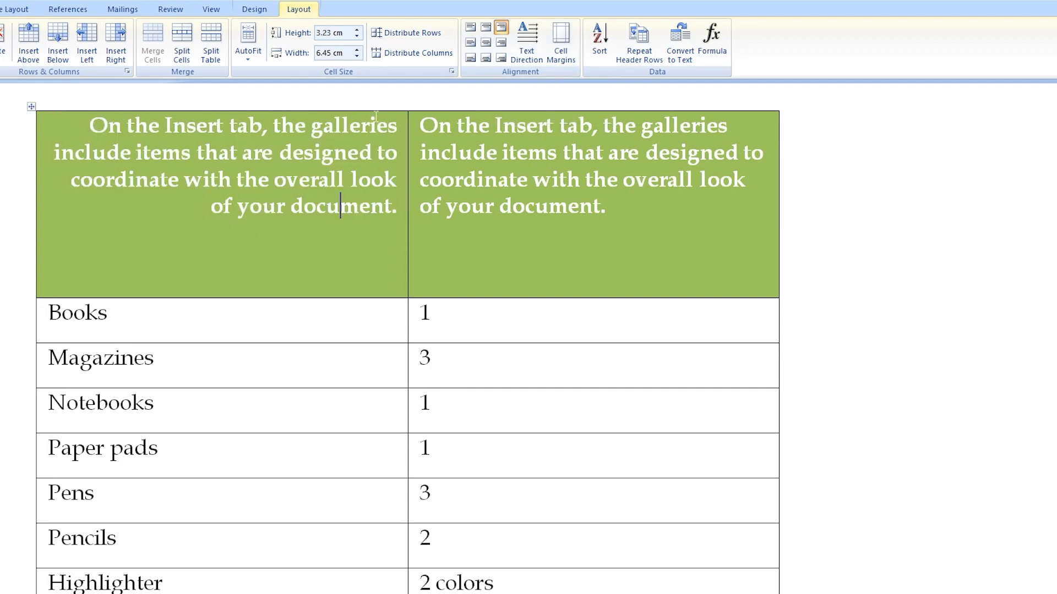
left_click(501, 43)
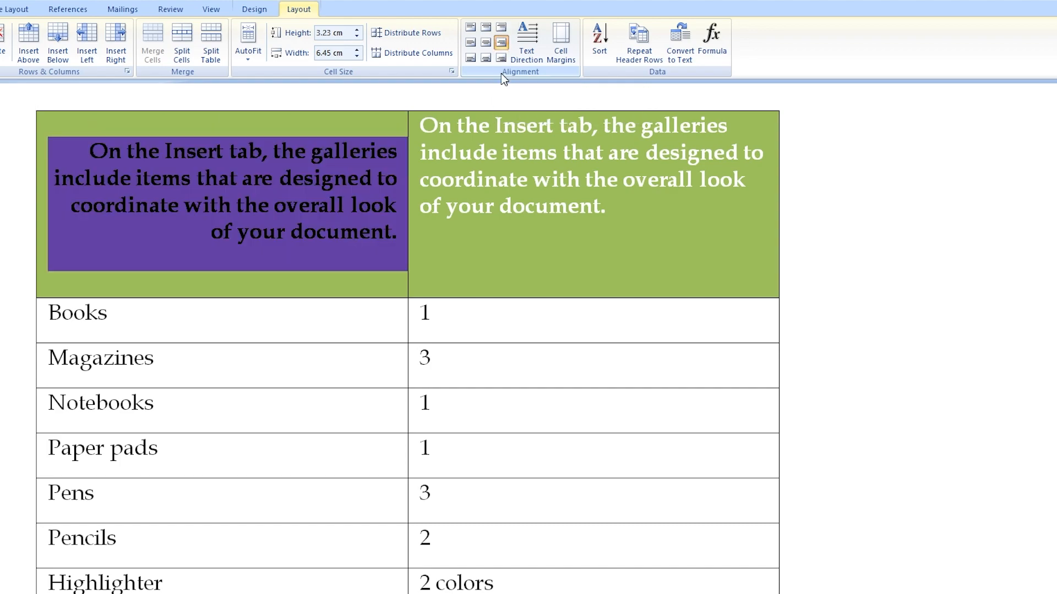
left_click(501, 58)
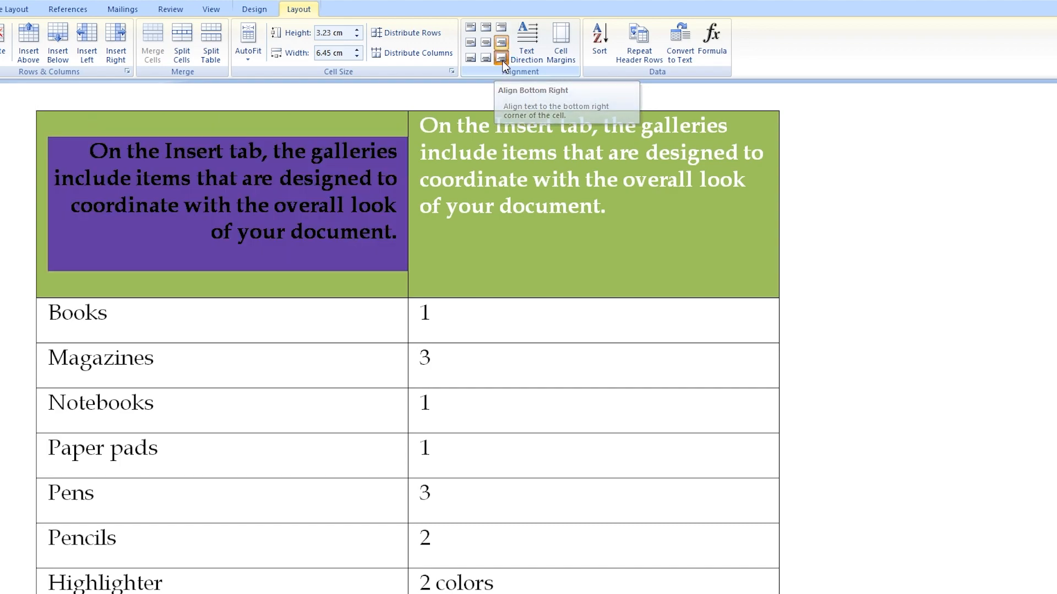
Step: Center the first header cell's text both horizontally and vertically
left_click(277, 187)
left_click_drag(68, 165, 398, 258)
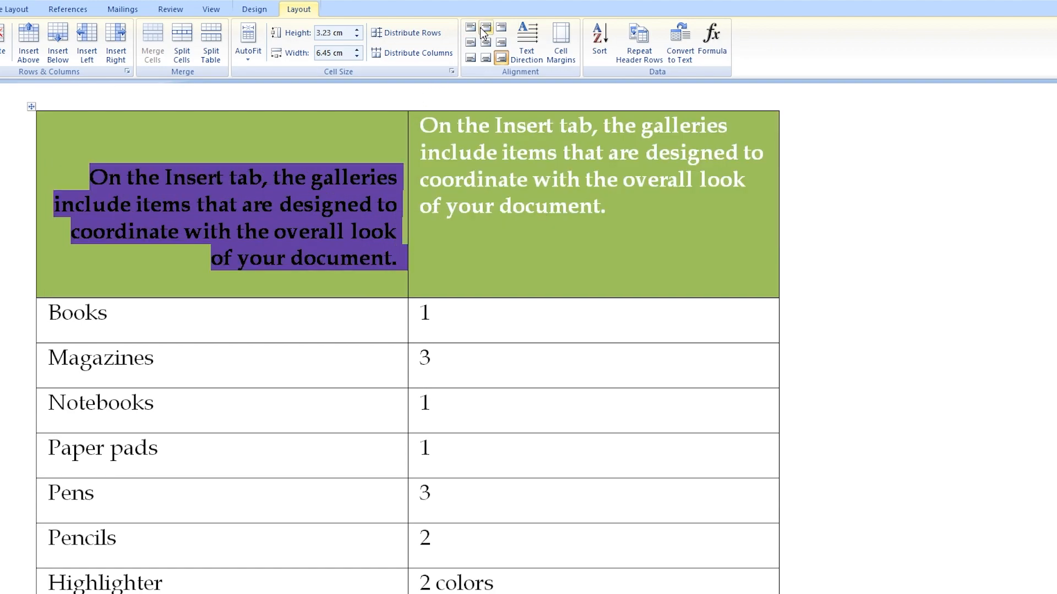
left_click(485, 42)
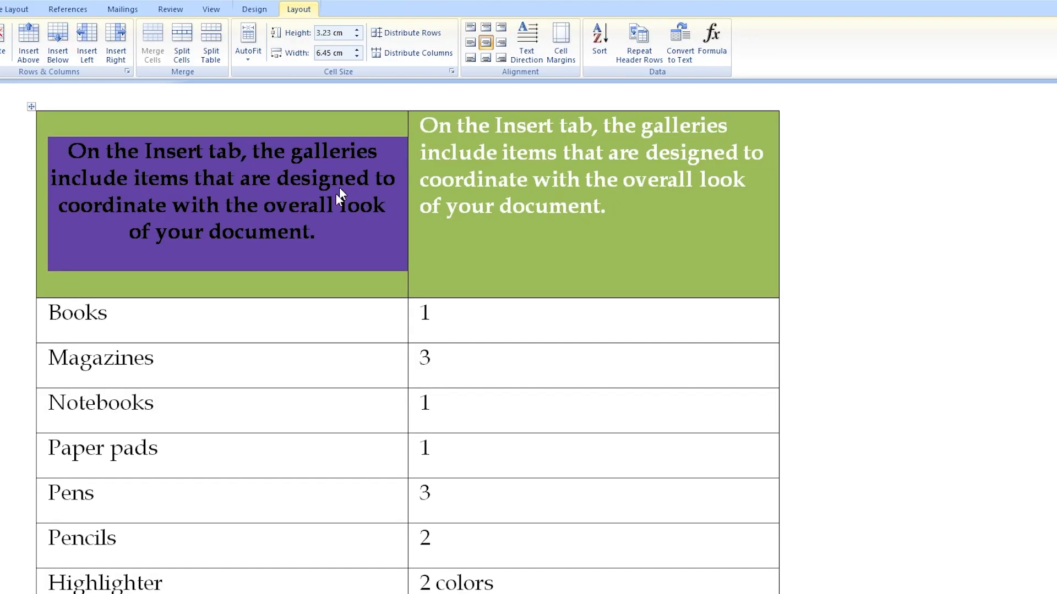
Step: Cycle the second header cell's text direction through both vertical orientations and back to horizontal
left_click(621, 213)
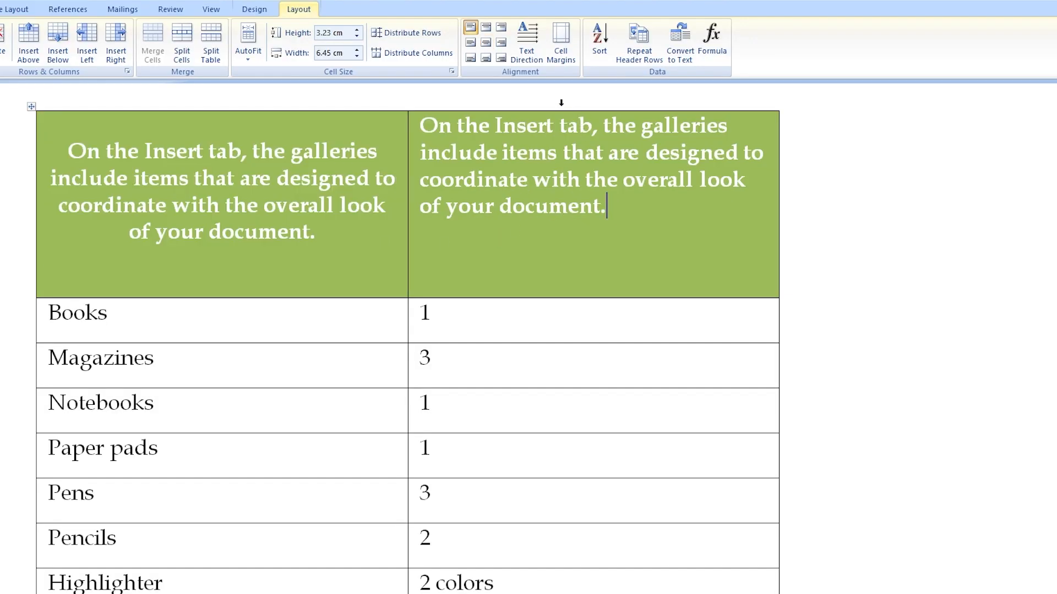
left_click(527, 44)
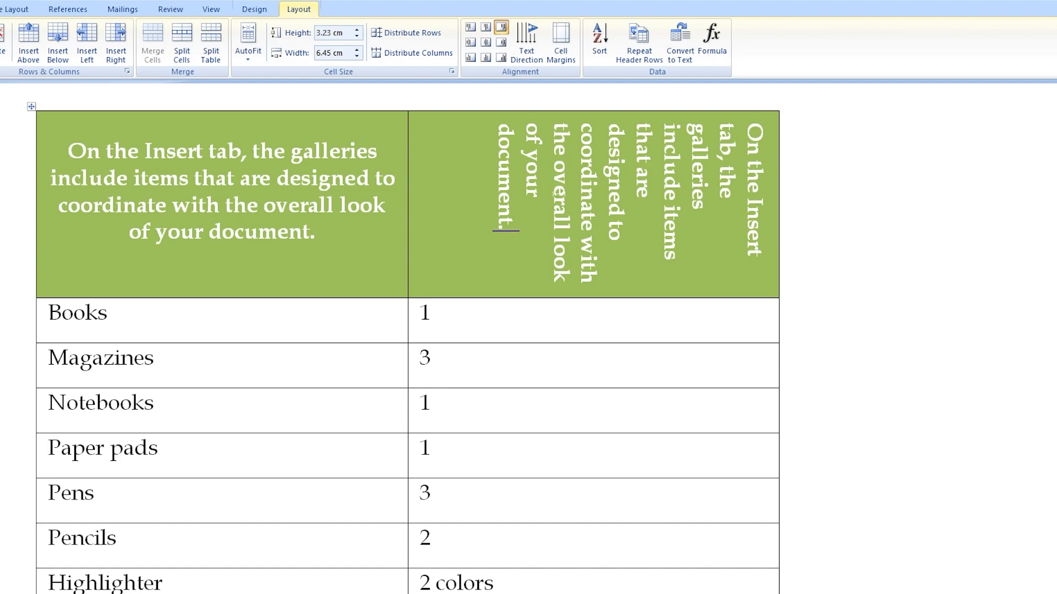
left_click(531, 44)
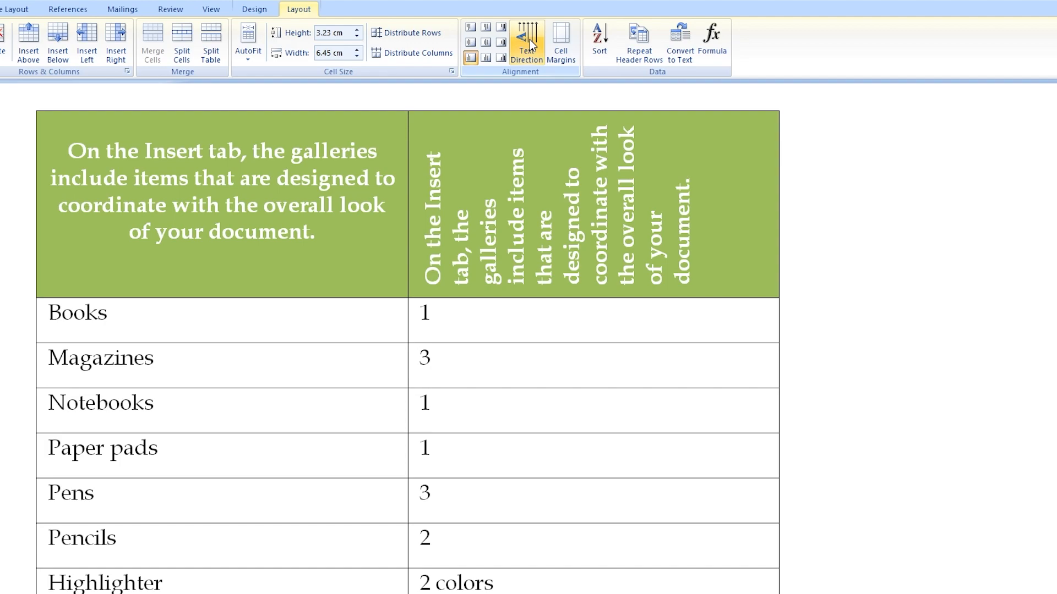
left_click(532, 44)
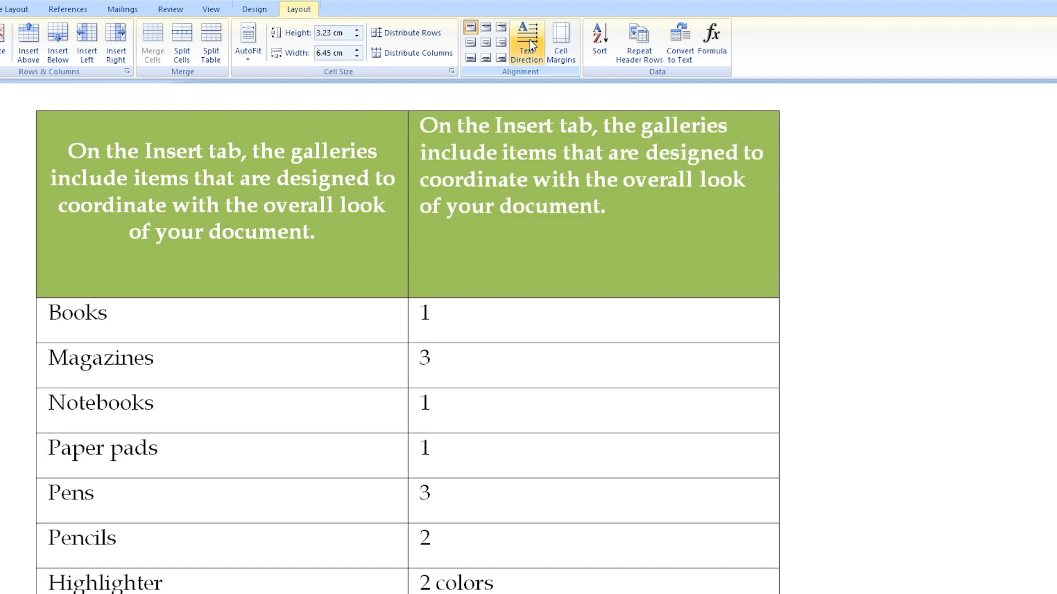
left_click(593, 287)
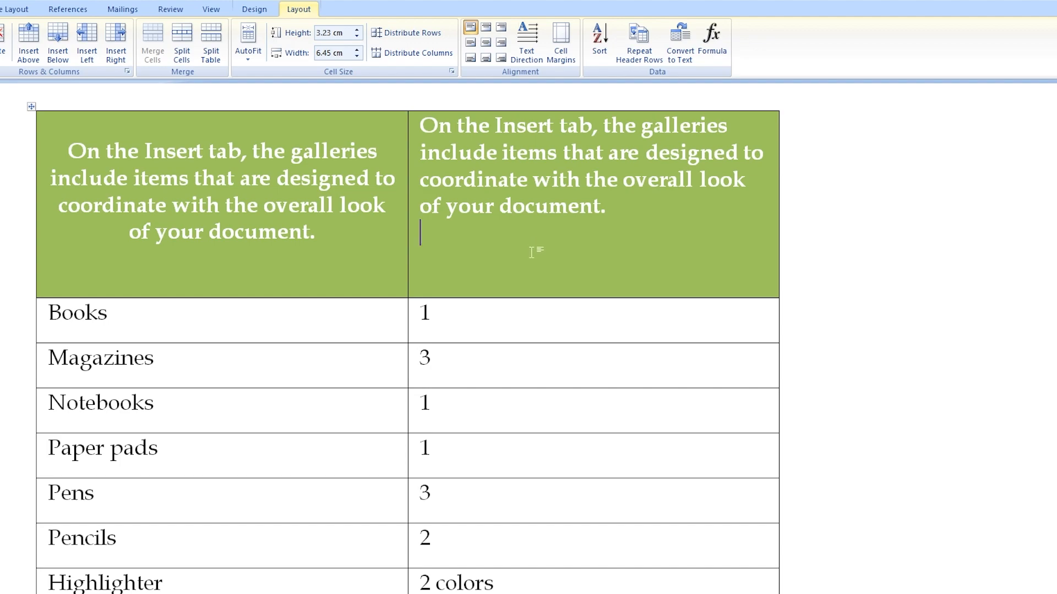
Step: Replace the existing table with a blank table of four columns and four rows
left_click(32, 108)
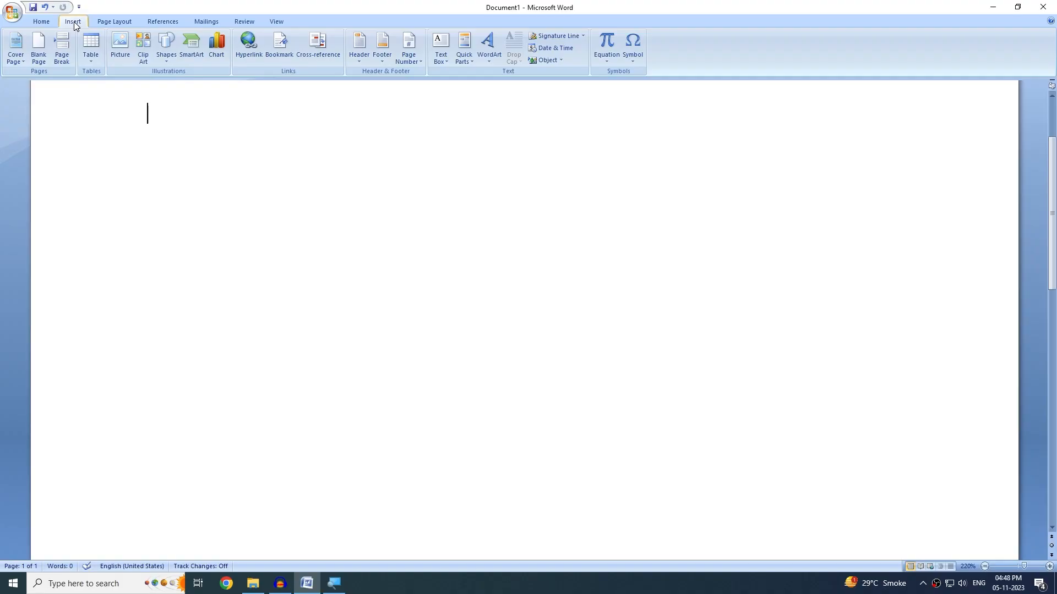
left_click(88, 55)
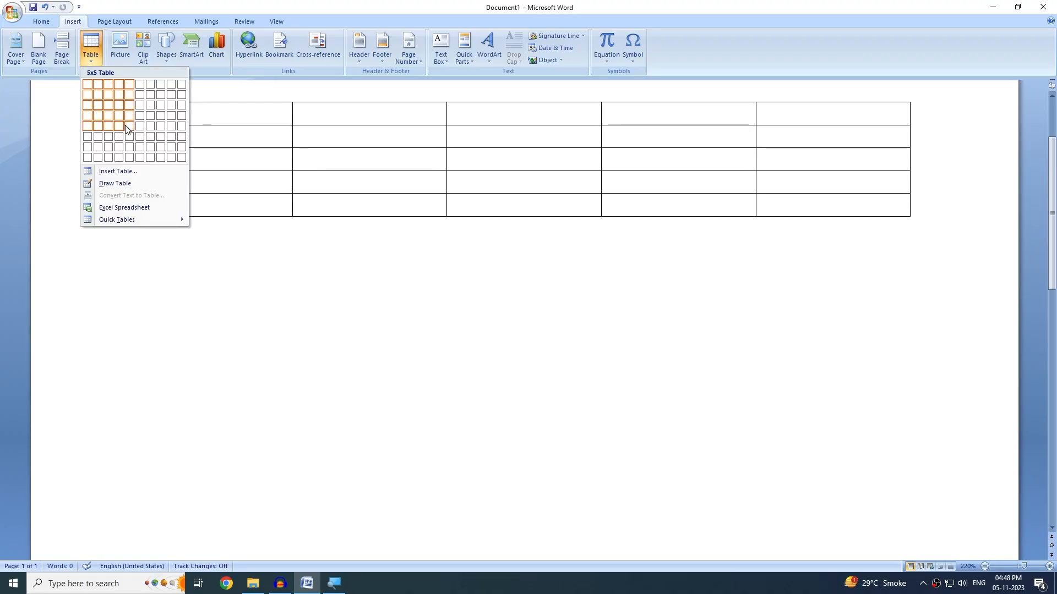
left_click(120, 115)
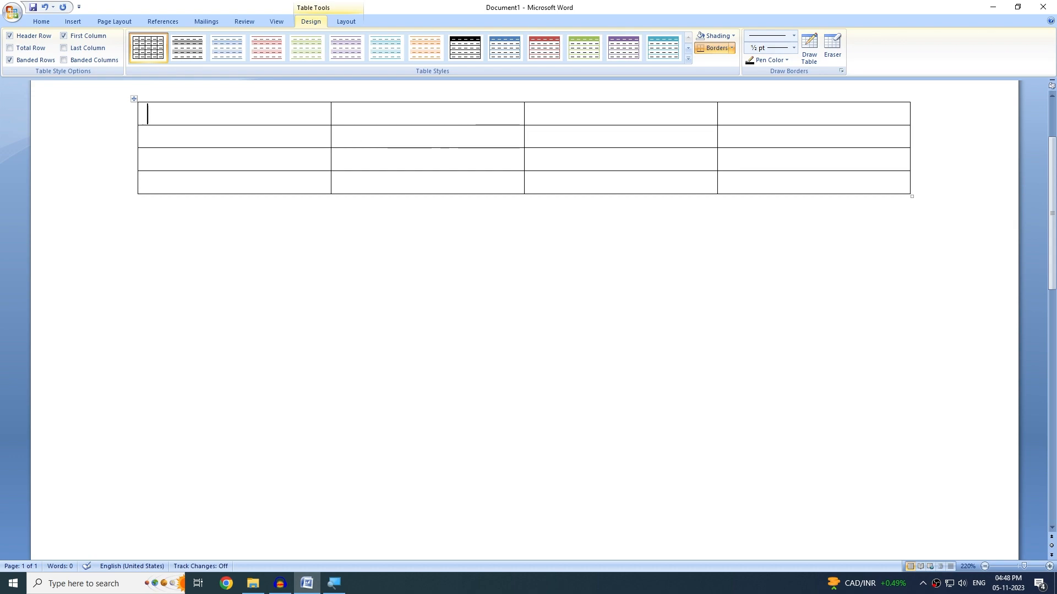
Step: Allow 0.04 cm spacing between cells in the blank four-by-four table through its cell margin options
left_click(133, 98)
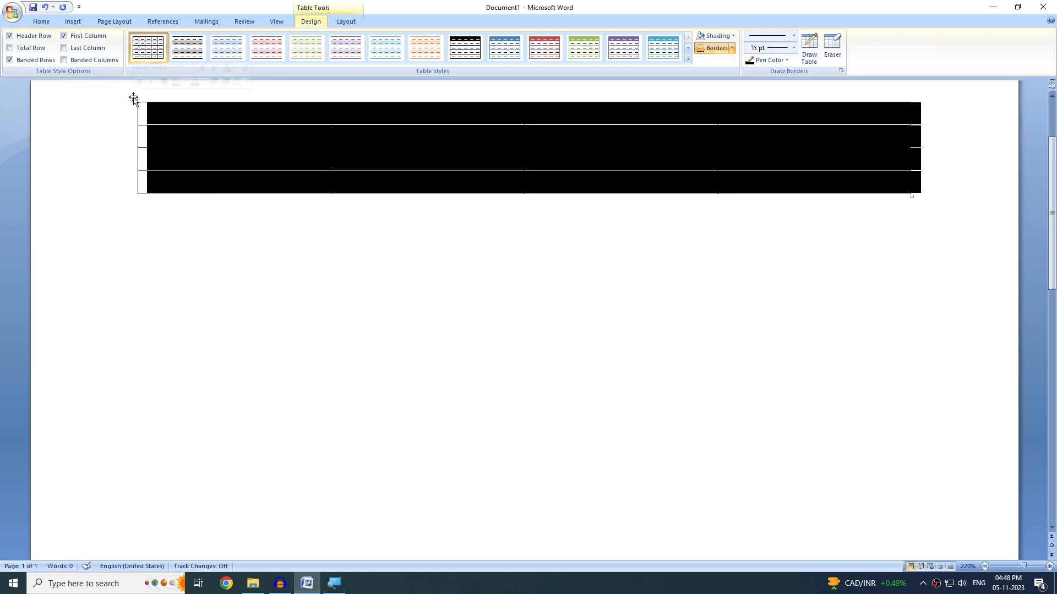
left_click(345, 21)
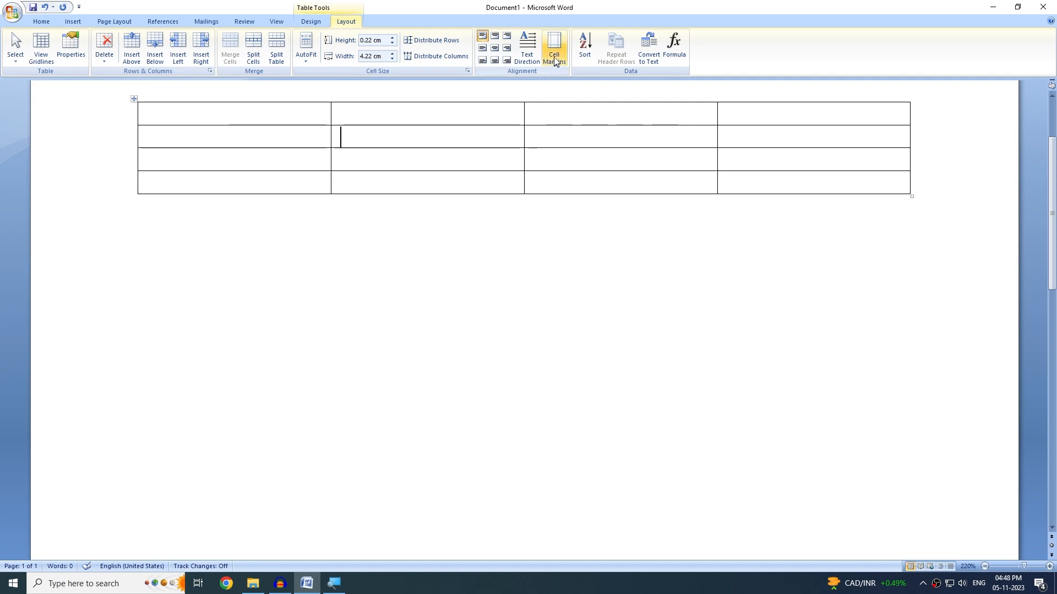
left_click(554, 49)
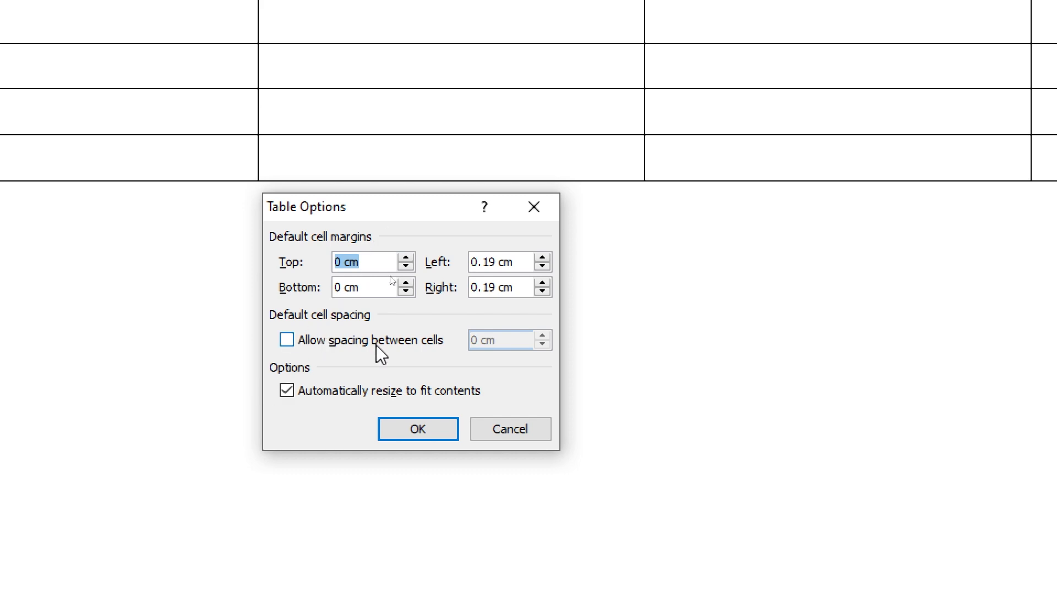
left_click(287, 339)
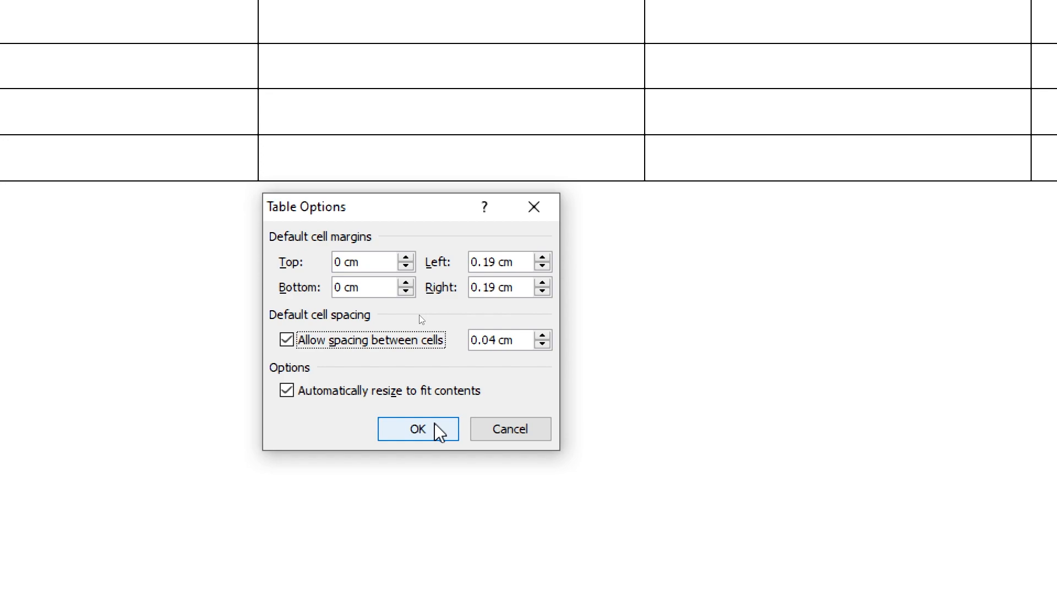
left_click(439, 430)
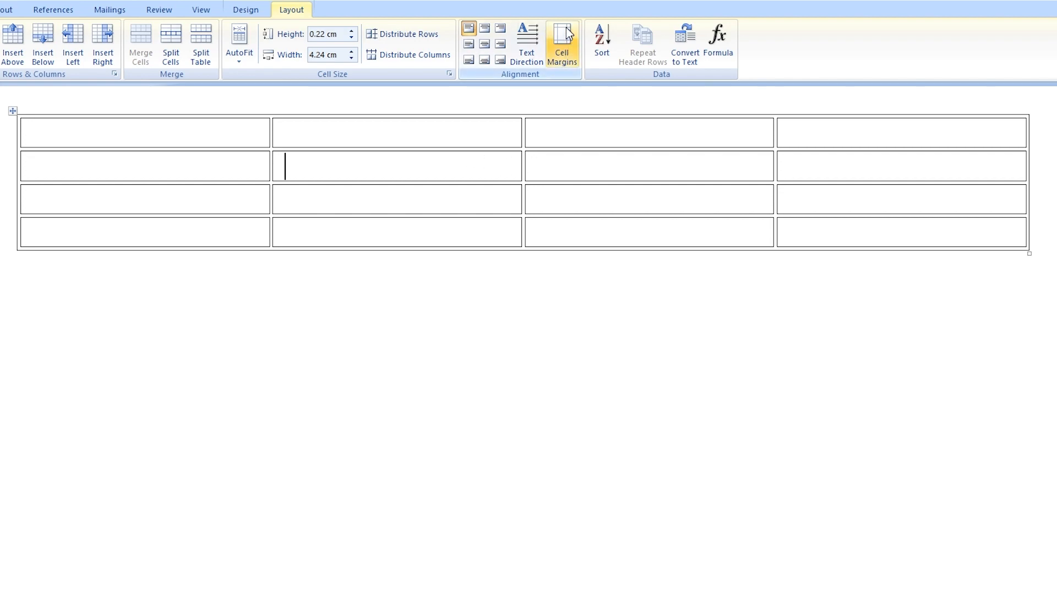
Step: Set the default spacing between the table's cells to 0.5 cm
left_click(566, 44)
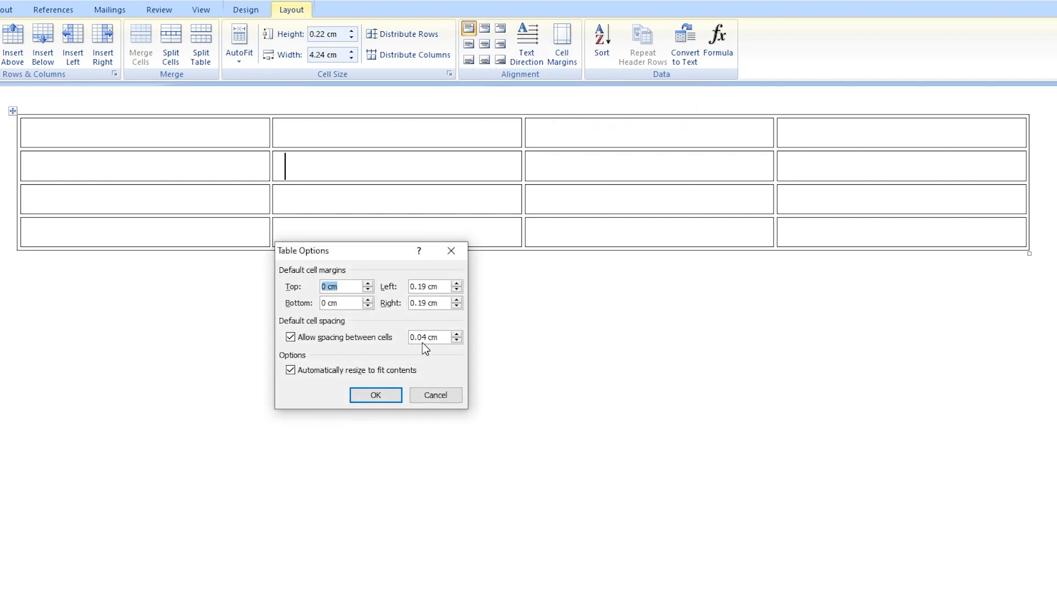
left_click(417, 337)
key("BackSpace")
type("0")
left_click(394, 404)
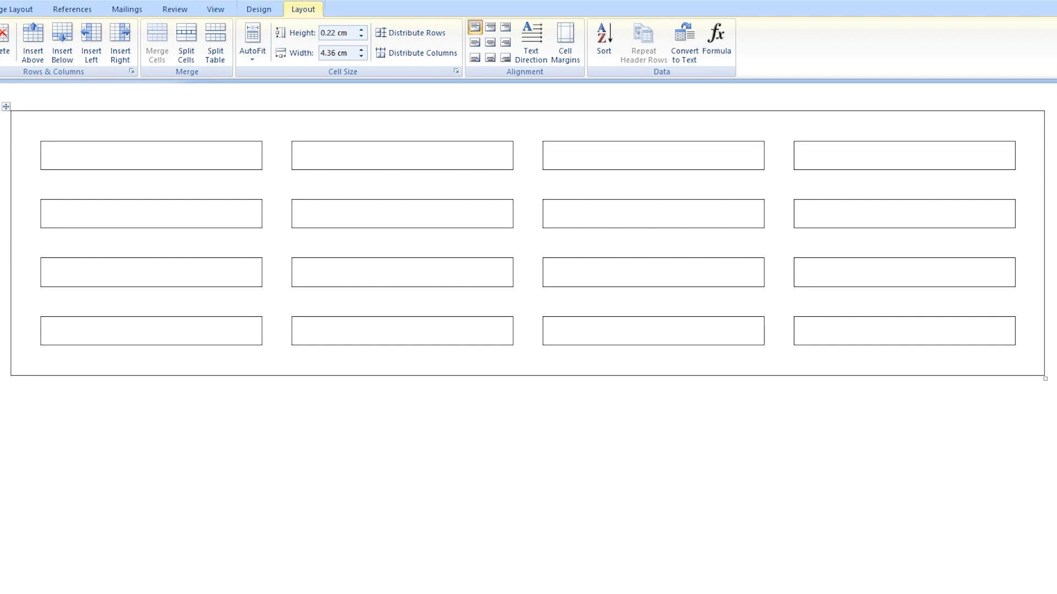
Step: Enter the sample text "ghffgh" in the second row's second cell and "fghg" in its first cell
type("ghffgh")
left_click(130, 190)
type("fghg")
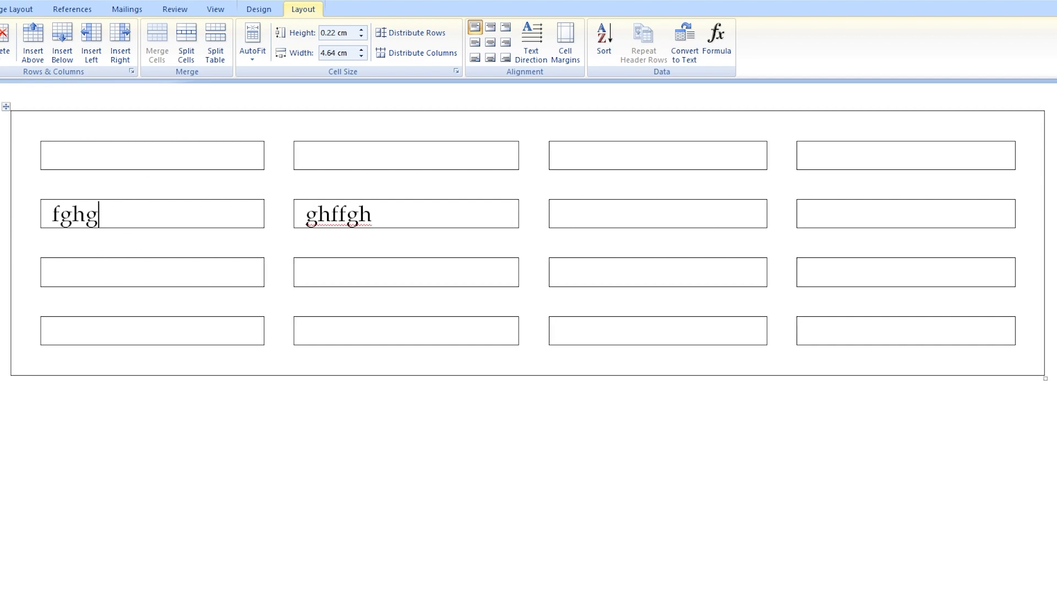
Step: Set the table's default top cell margin to 0.15 cm
left_click(566, 40)
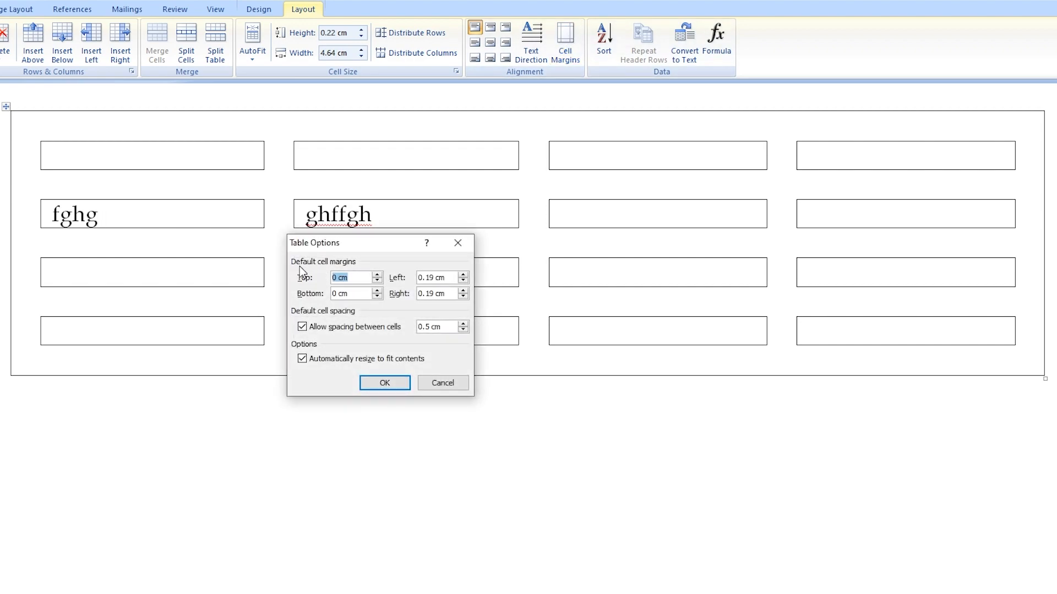
left_click_drag(383, 243, 599, 249)
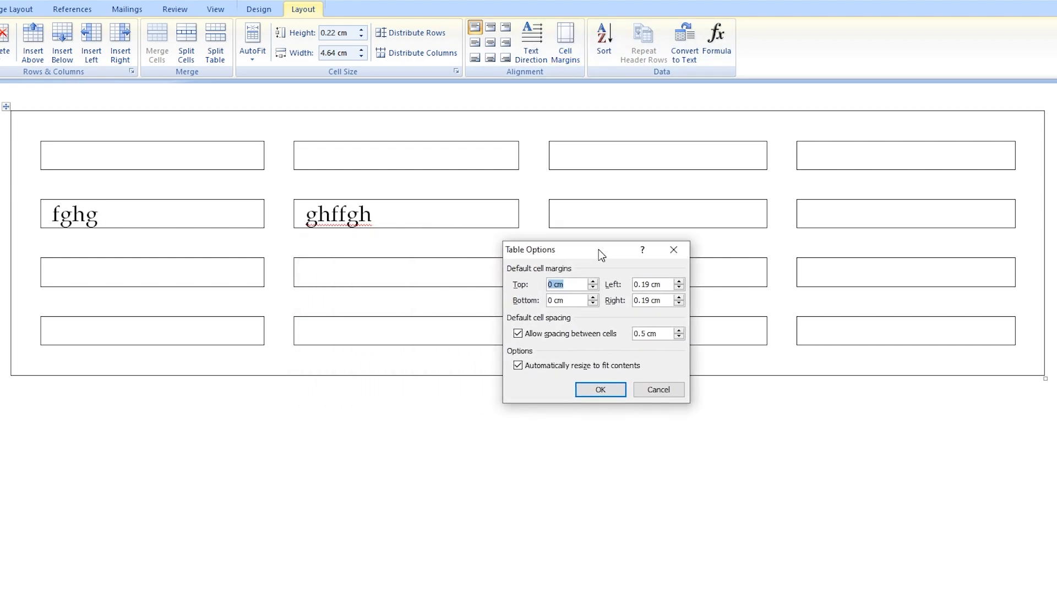
left_click(549, 285)
type("0.15")
left_click(582, 388)
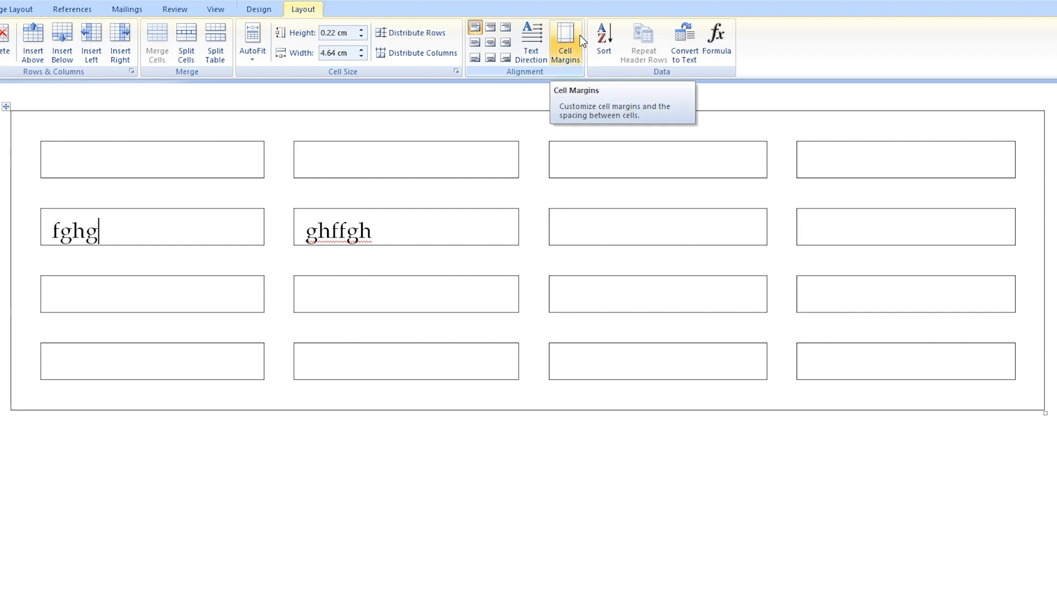
Step: Set the table's default top cell margin to 0.35 cm
left_click(573, 54)
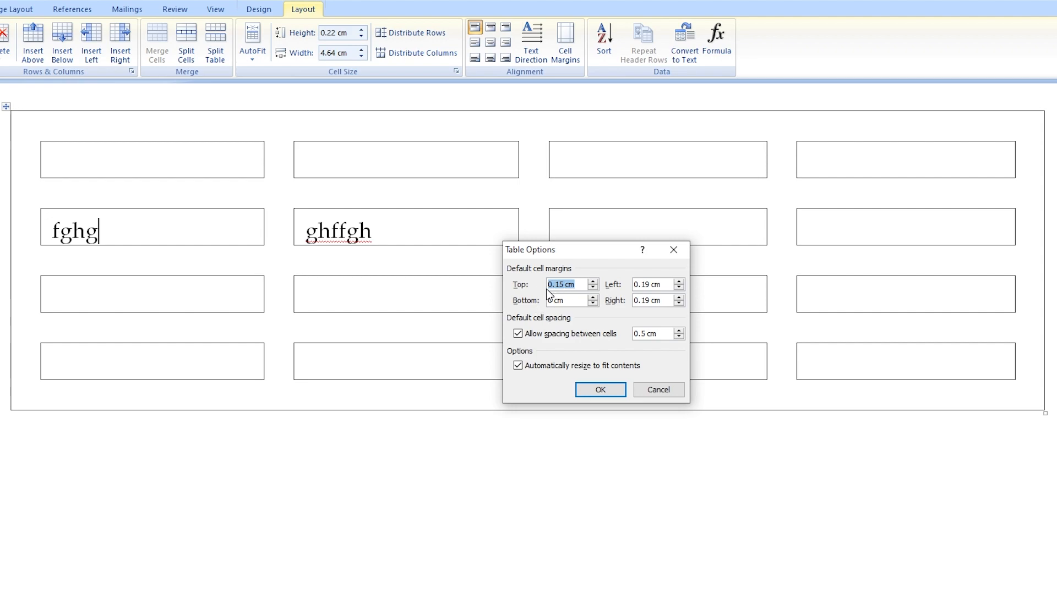
type("0.35 cm")
left_click(615, 392)
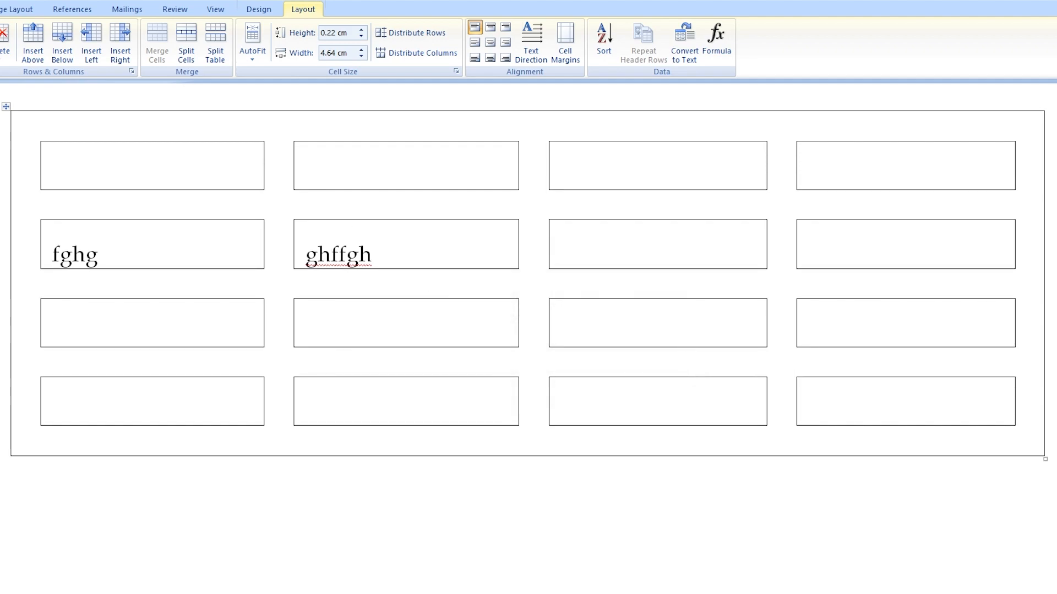
Step: Set the table's default bottom cell margin to 0.25 cm
left_click(561, 52)
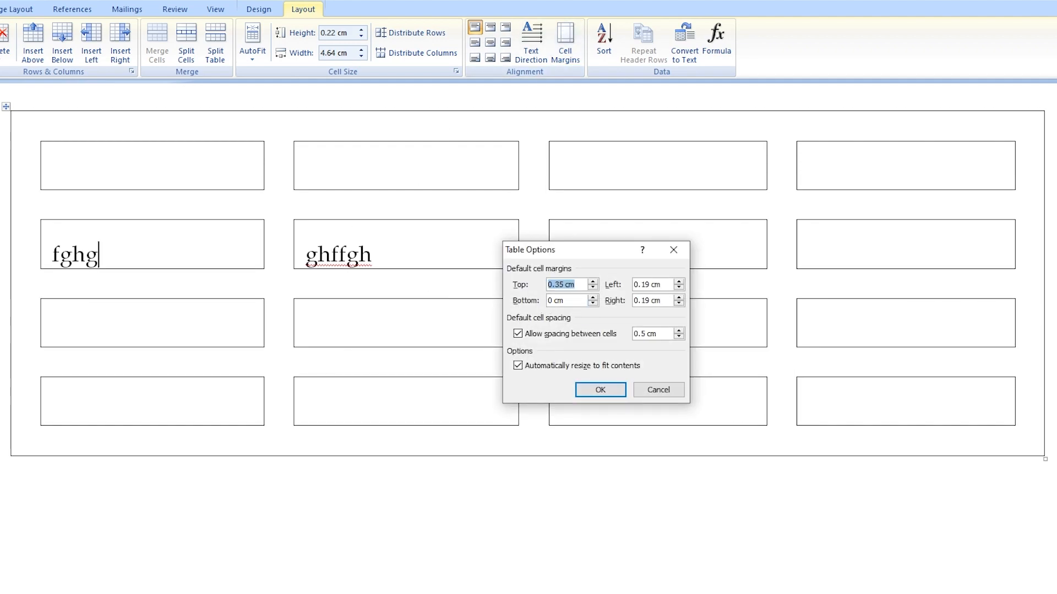
left_click_drag(553, 301, 549, 303)
key("BackSpace")
type("0.25")
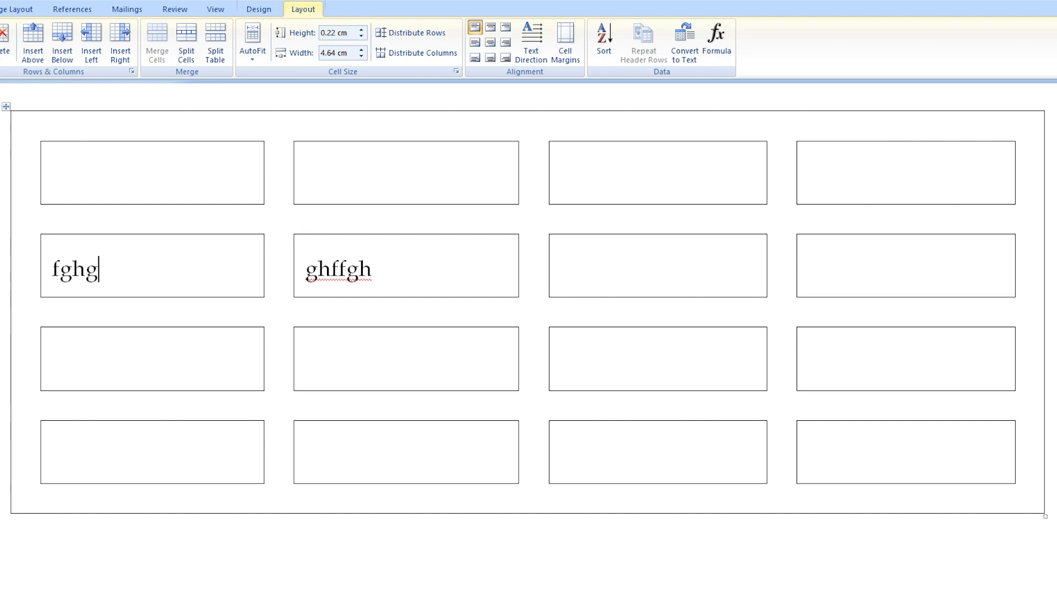
Step: Set the table's default left cell margin to 1.19 cm
left_click(565, 44)
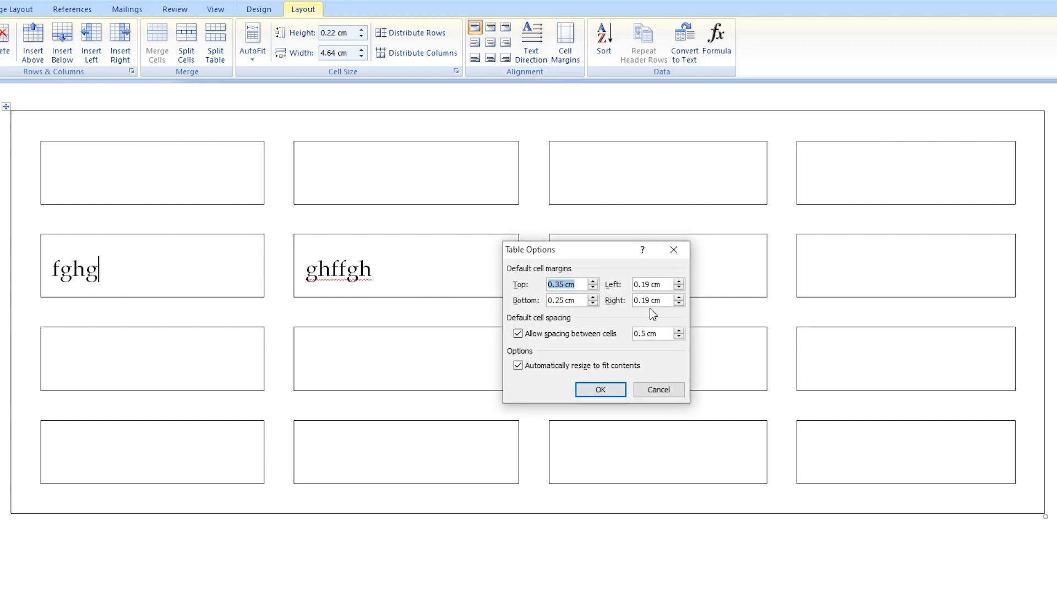
left_click(634, 285)
double_click(633, 285)
type("1")
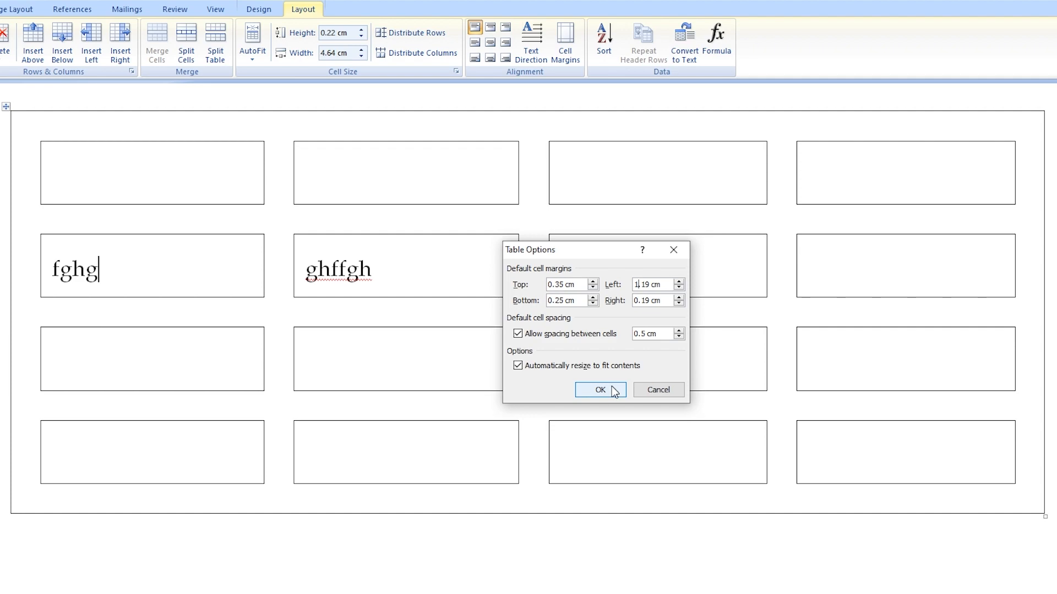
left_click(612, 391)
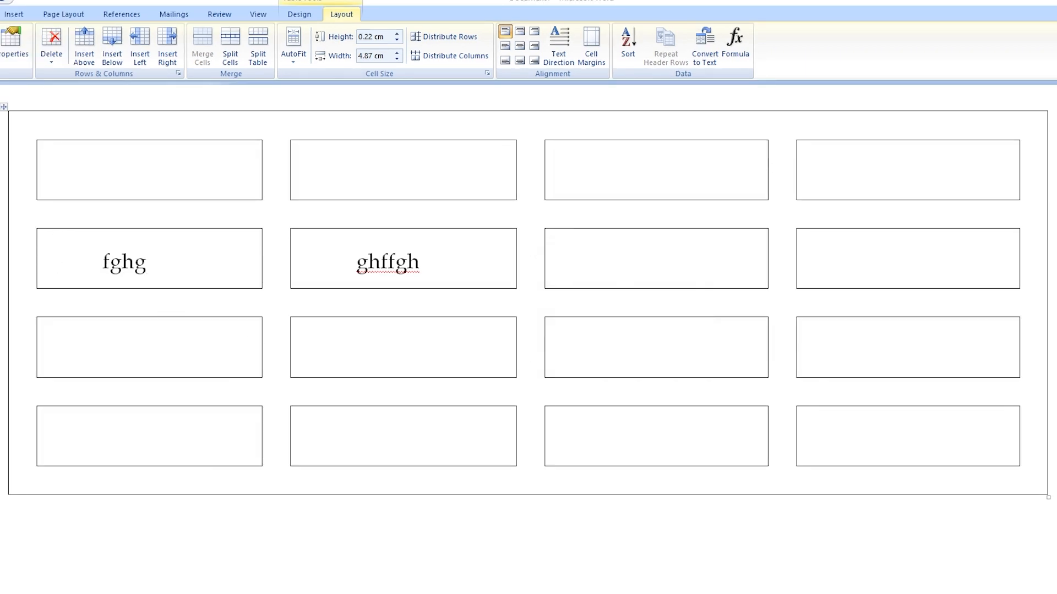
Step: Replace the text in the second row's first cell with sample text generated by =rand(1,1)
left_click(37, 263)
type("xxcv")
key("End")
key("shift+Home")
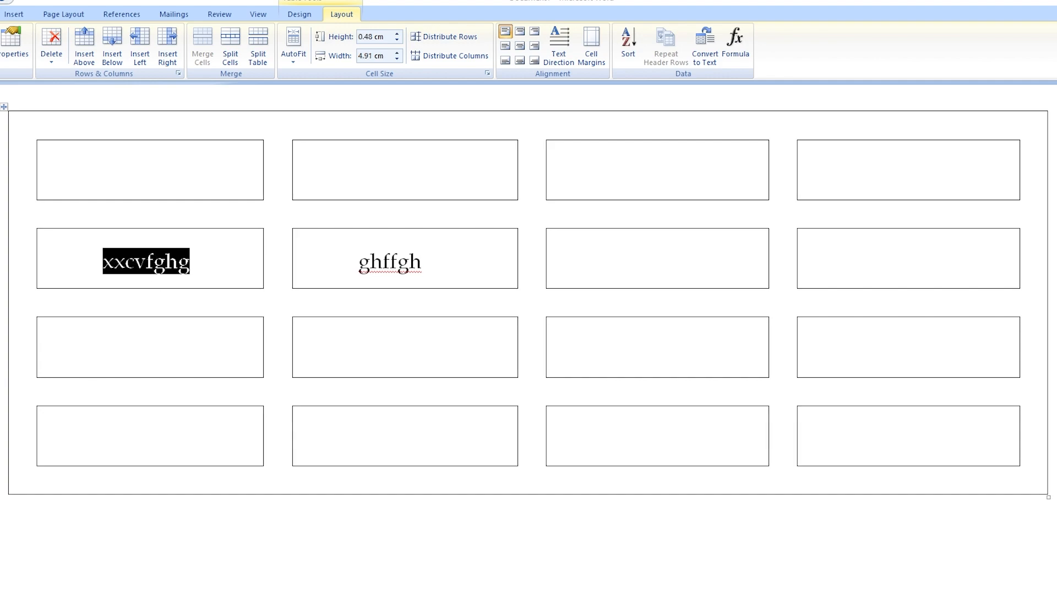
type("=")
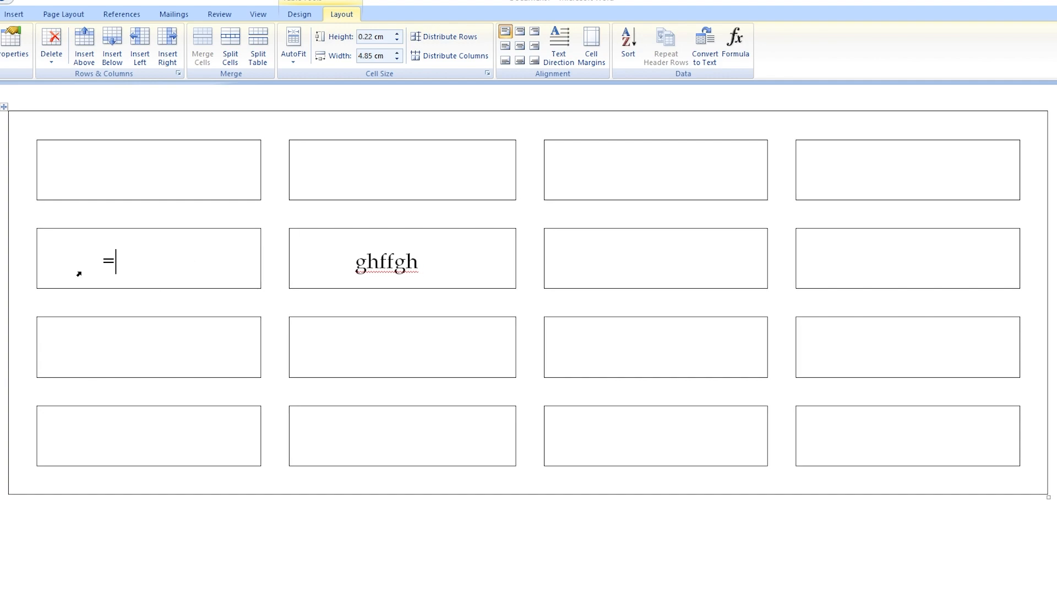
type("rand(1")
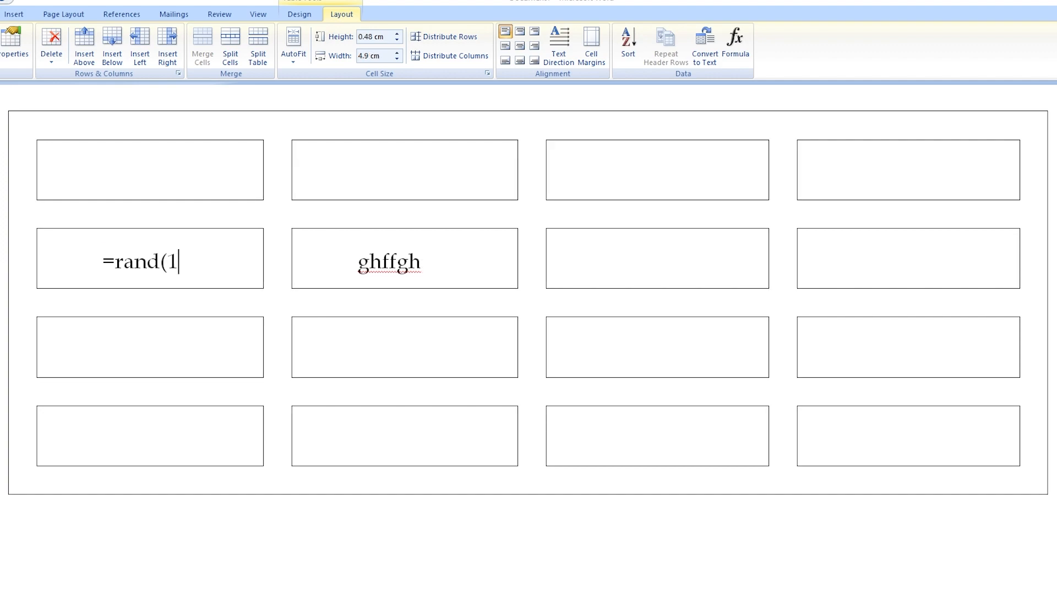
type(",1)")
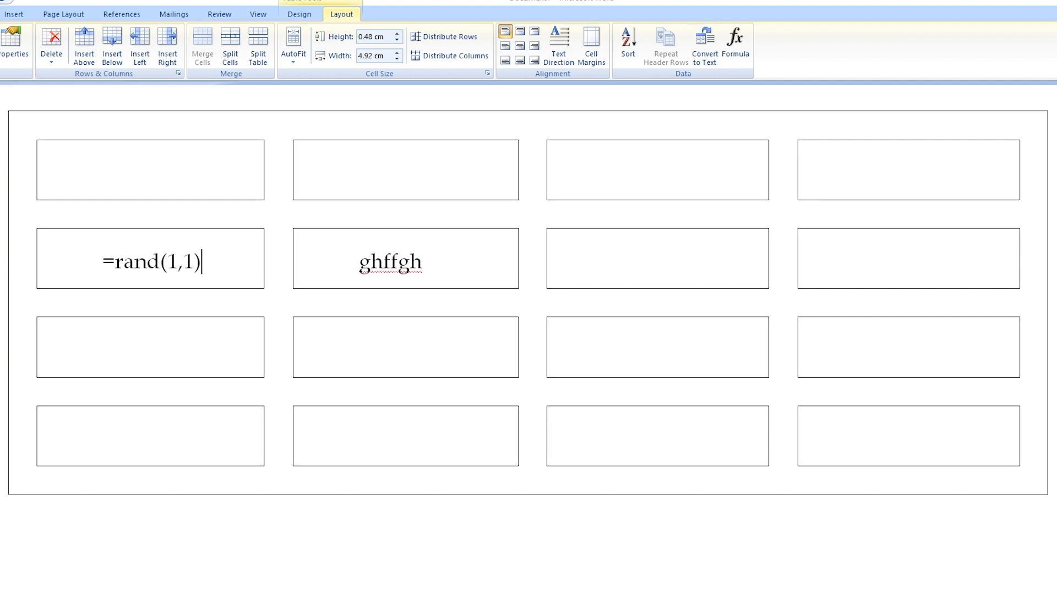
key("Return")
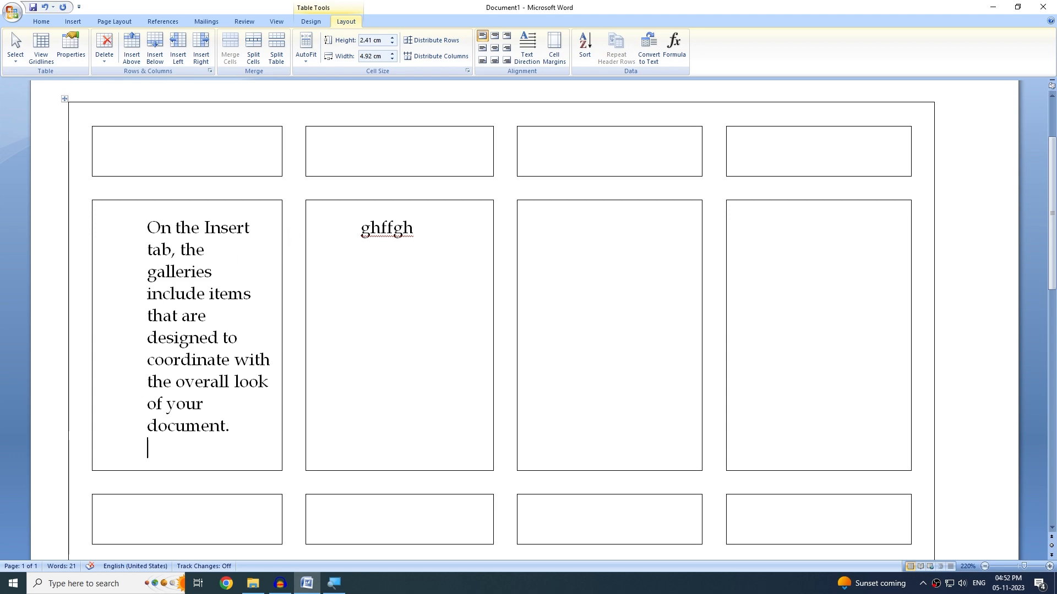
Step: Set the table's default right cell margin to 1.19 cm
left_click(220, 294)
left_click(553, 49)
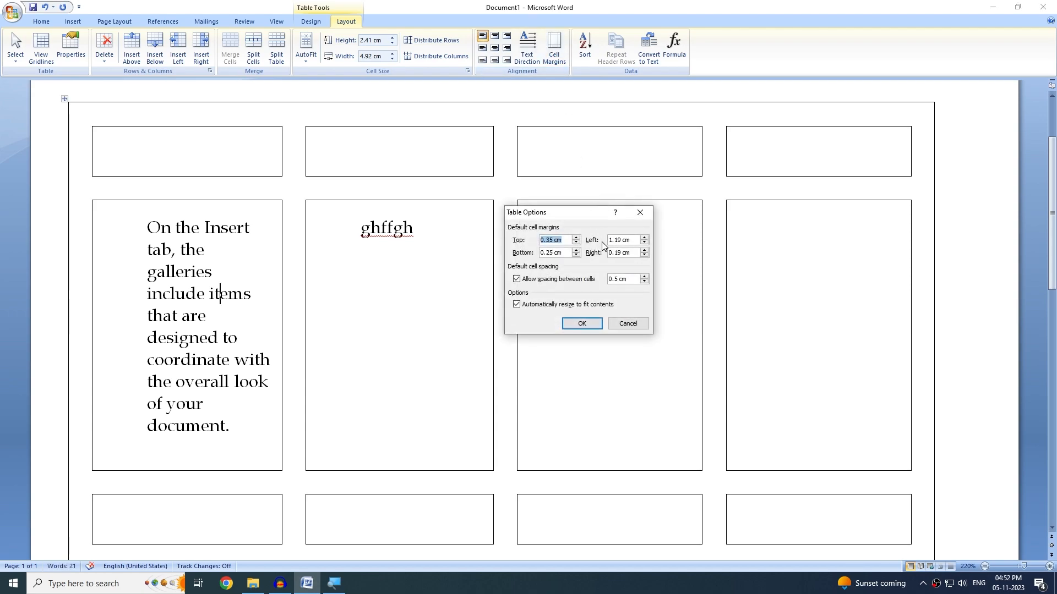
left_click(609, 253)
type("1")
left_click(592, 322)
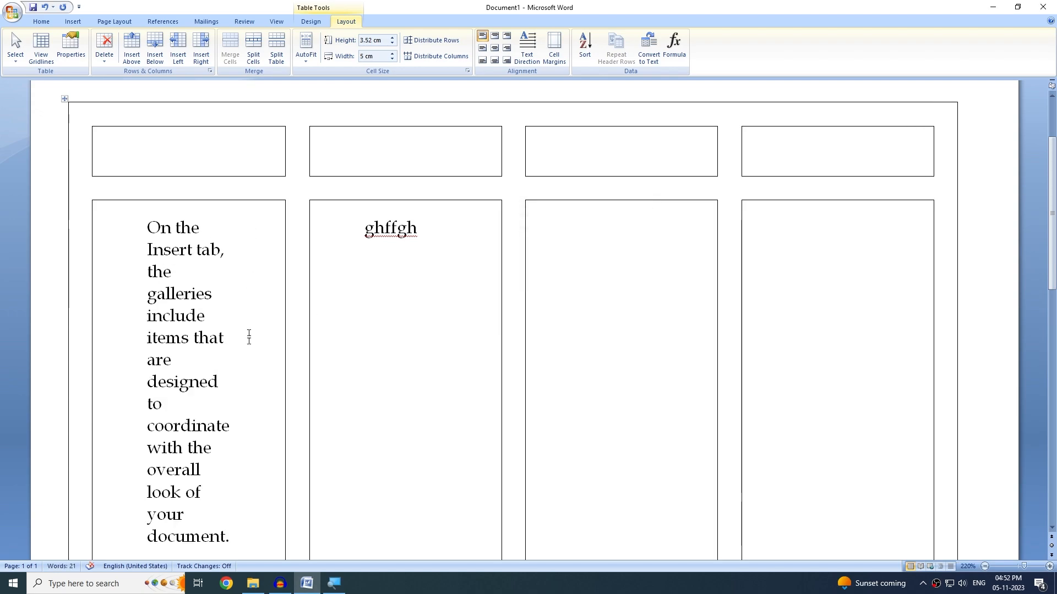
Step: Review the effect of the margins on the sample text, and delete the whole table
scroll(267, 245, "down", 5)
scroll(266, 246, "up", 6)
scroll(266, 246, "down", 4)
scroll(266, 245, "up", 2)
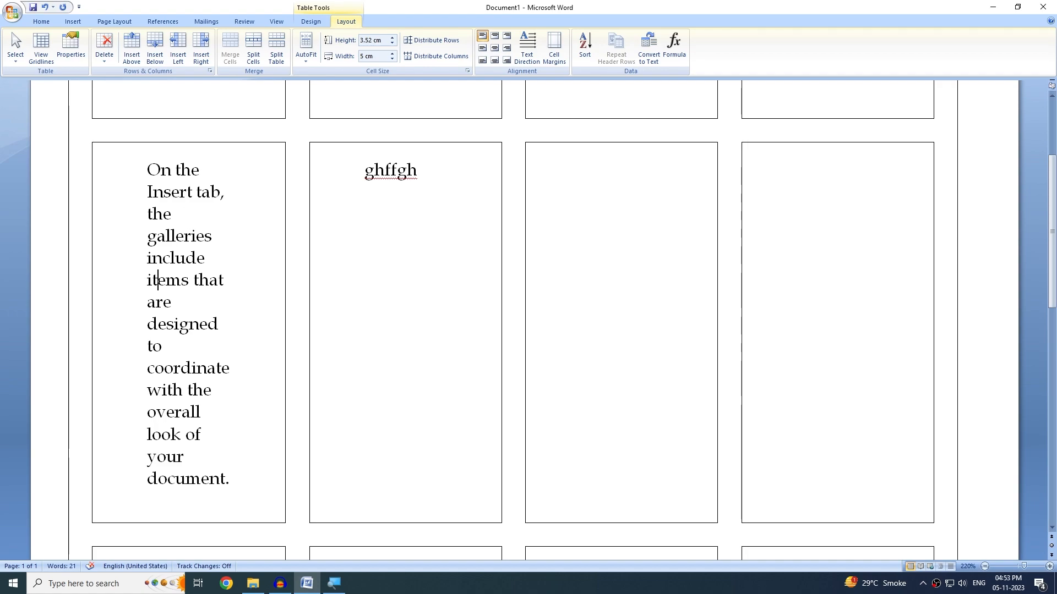
scroll(213, 250, "up", 3)
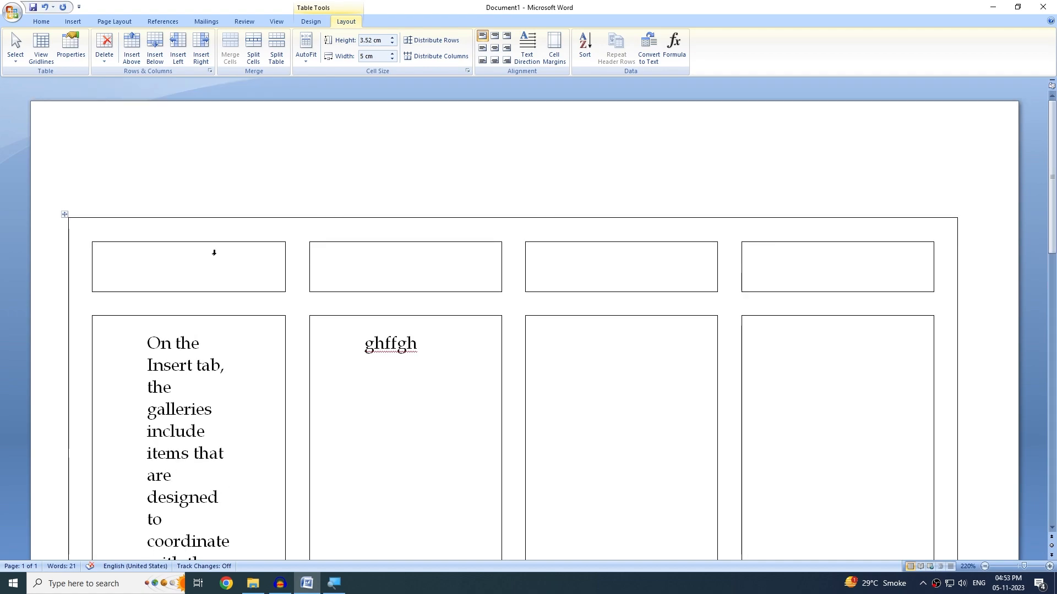
left_click(64, 215)
key("BackSpace")
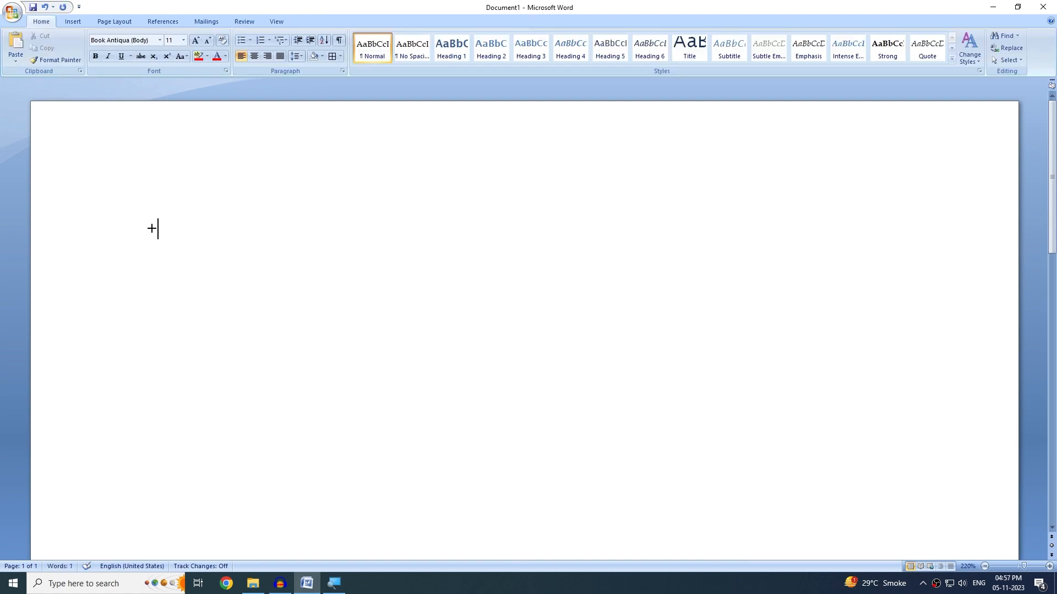
Step: Complete the line of plus signs and hyphens to create a one-row table with two columns
type("--")
type("--------+---------+")
key("Return")
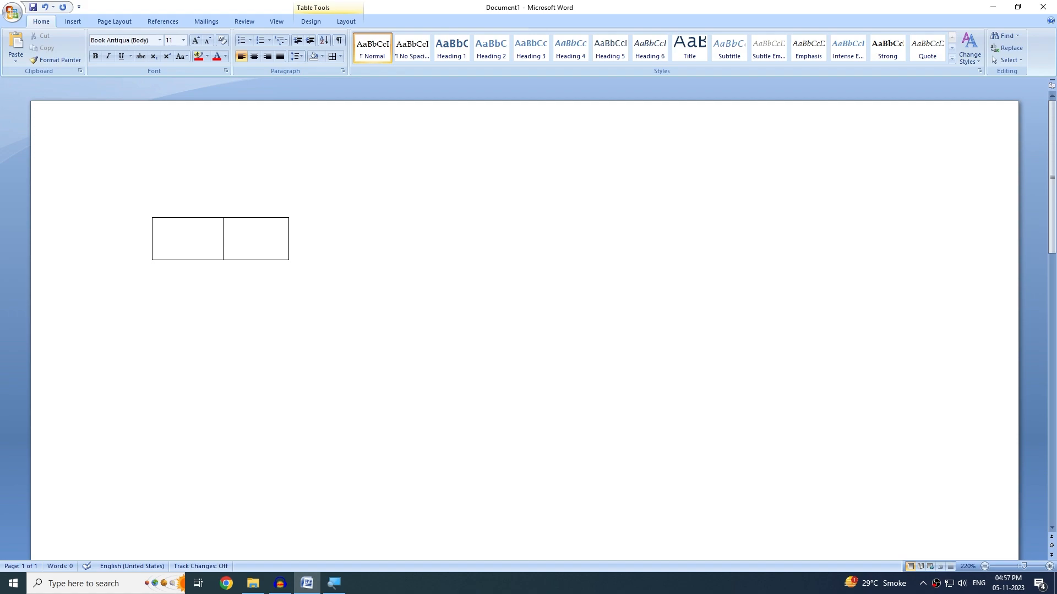
Step: Fill in the two header cells with "Sr no." and "Name"
type("Sr no.")
key("Tab")
type("Name")
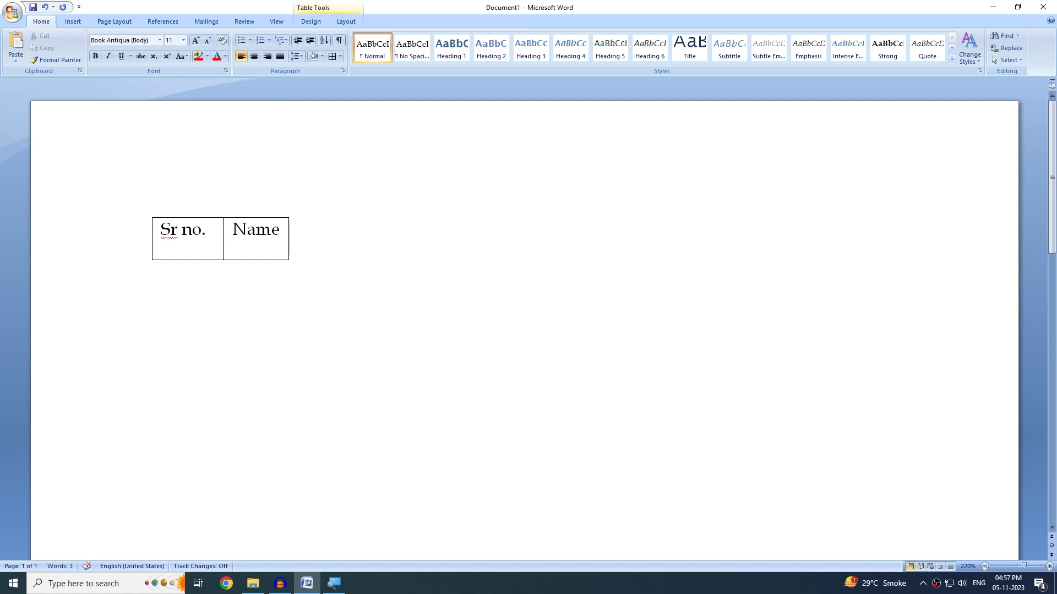
Step: Add three rows below the header with the entries 5 and D, 4 and B, and 3 and A
key("Tab")
type("5")
key("Tab")
type("D")
key("Tab")
type("4")
key("Tab")
type("B")
key("Tab")
type("3")
key("Tab")
type("A")
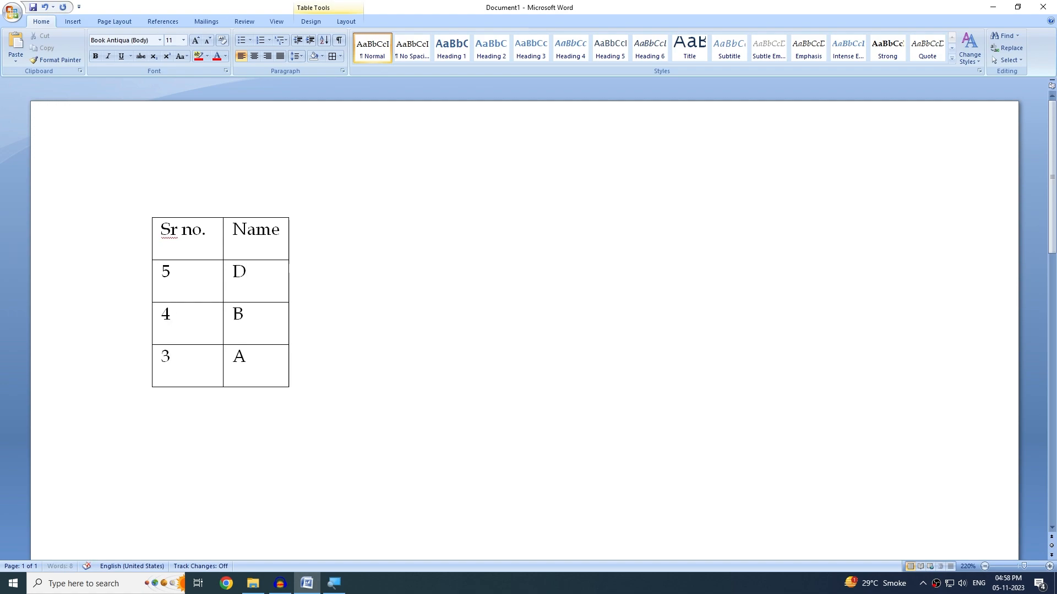
Step: Add two more rows at the end of the table with the entries 1 and E, and 2 and C
key("Tab")
type("1")
key("Tab")
type("E")
key("Tab")
type("2")
key("Tab")
type("C")
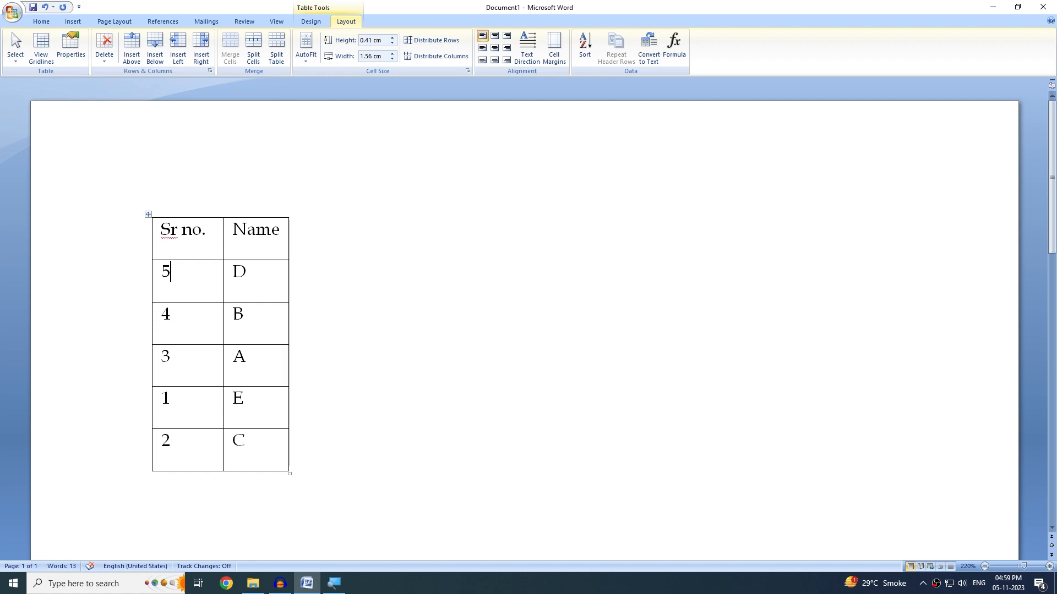
Step: Sort the table by Column 1 as numbers in ascending order, with no header row set
left_click(41, 21)
left_click(346, 22)
left_click(585, 44)
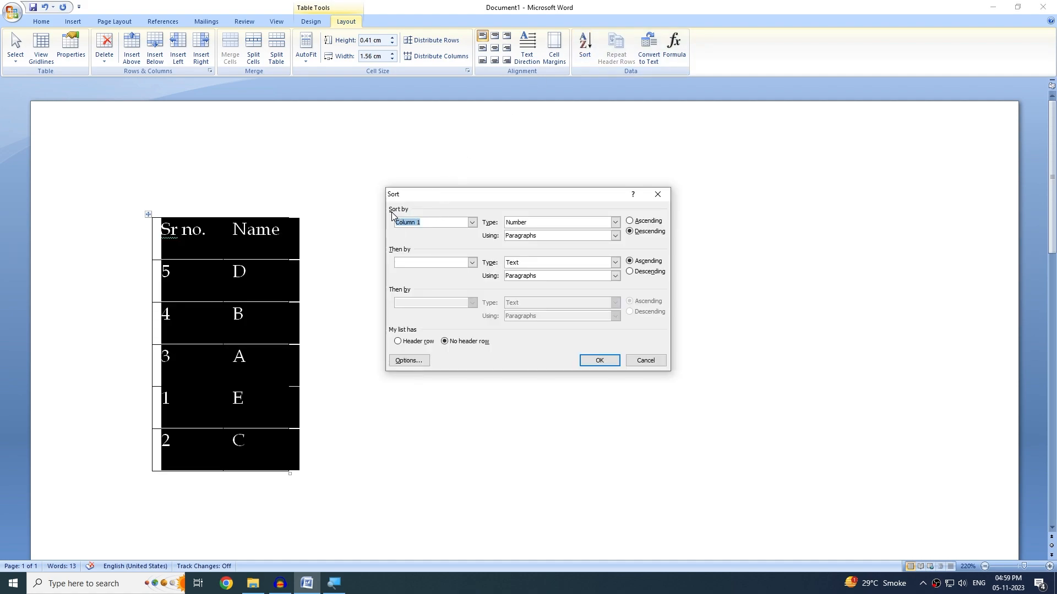
left_click(472, 223)
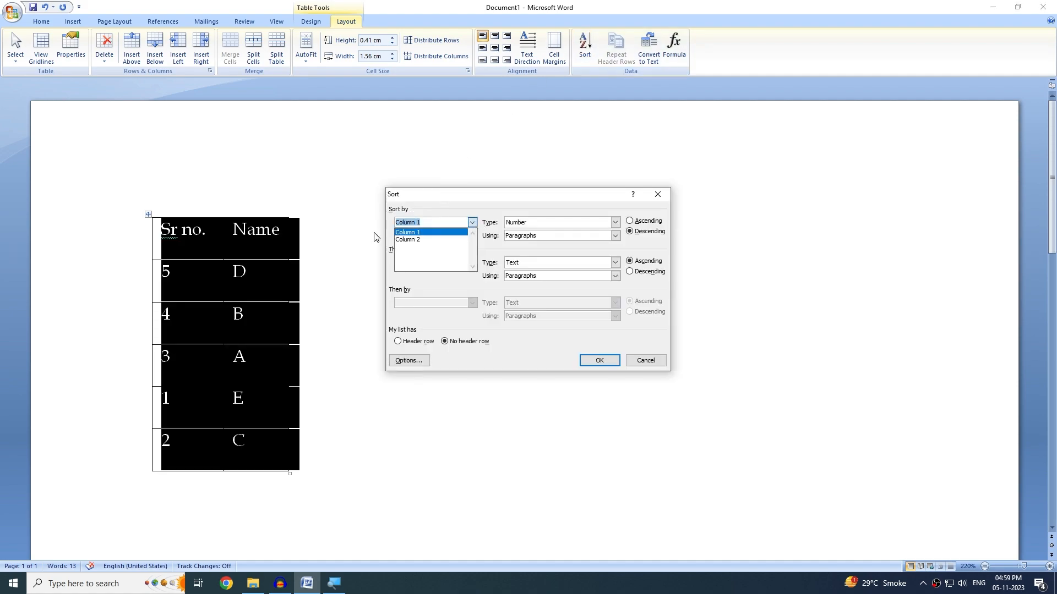
left_click(423, 234)
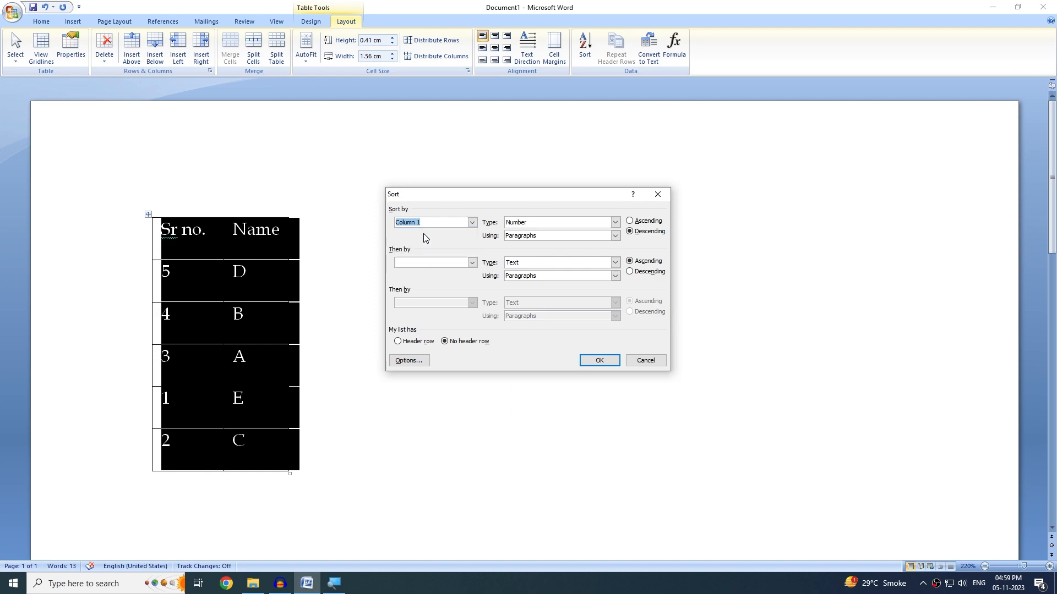
left_click(630, 221)
left_click(599, 361)
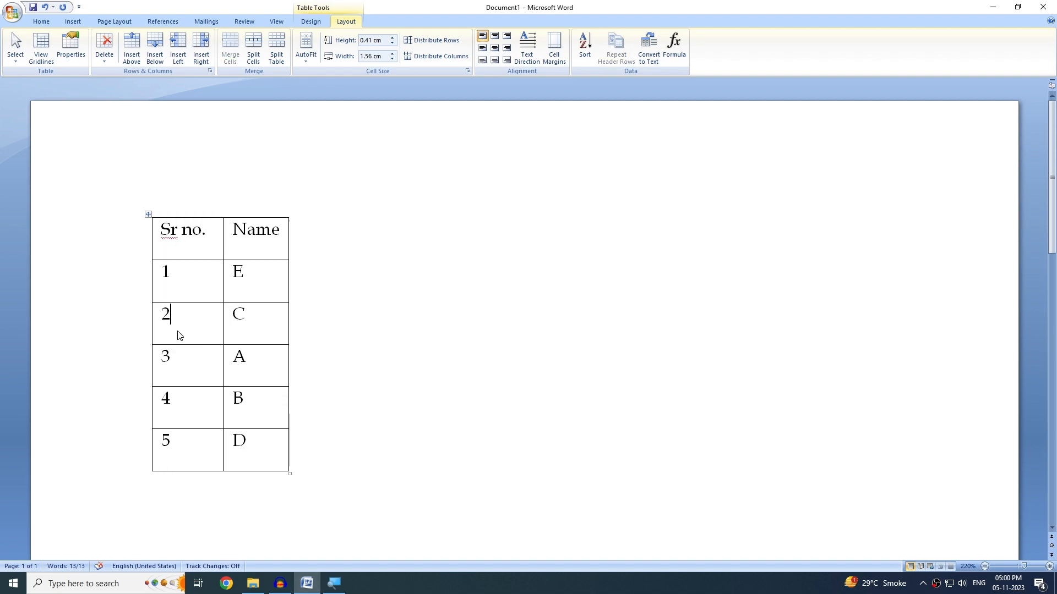
key("ctrl+z")
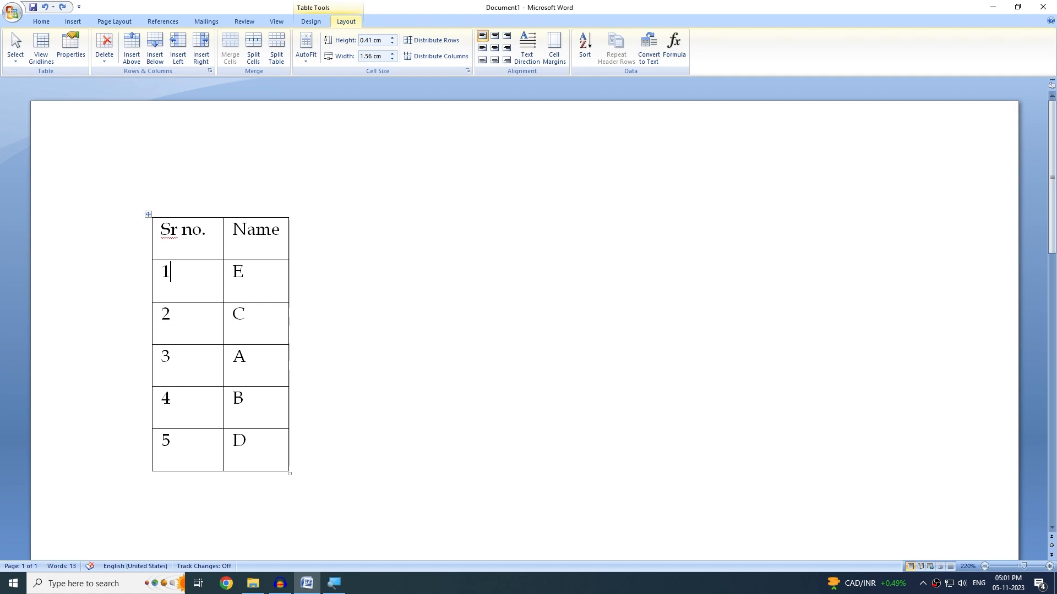
Step: Shade the "Sr no." and "Name" header row with a near-black theme colour
left_click_drag(192, 229, 243, 246)
left_click(44, 22)
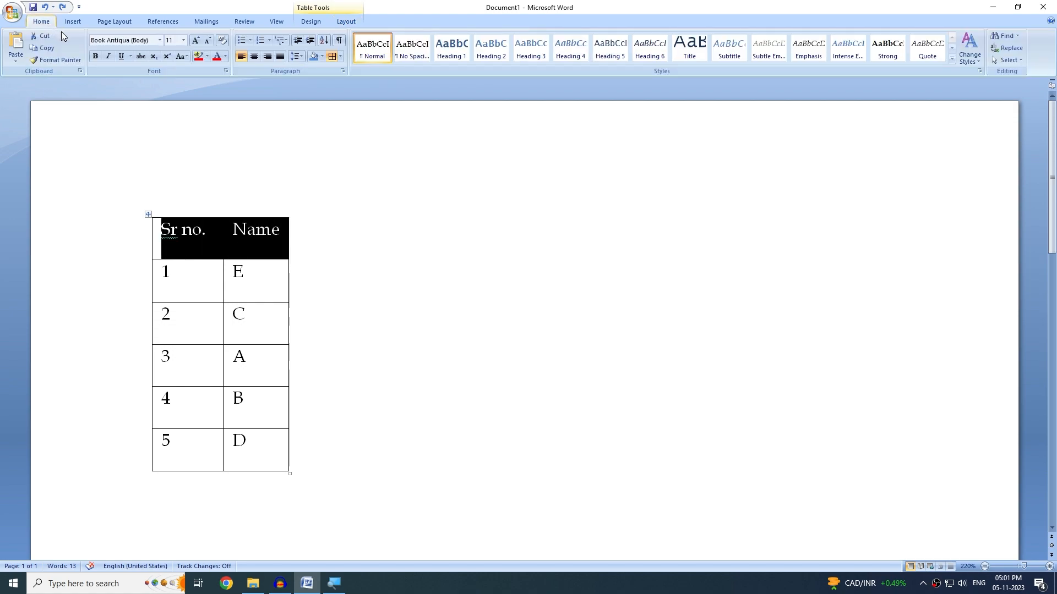
left_click(322, 56)
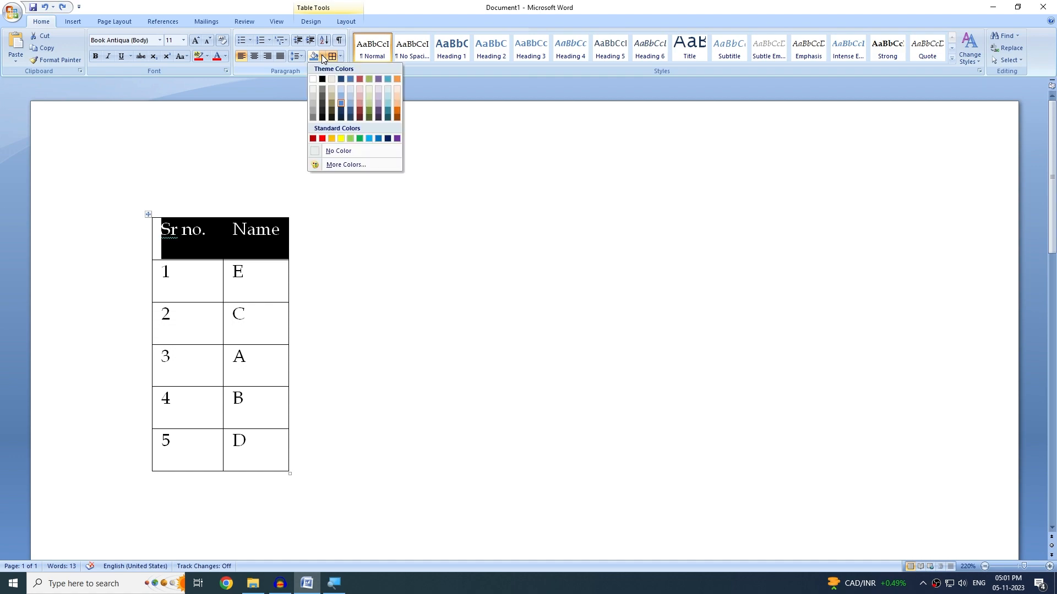
left_click(323, 115)
key("Down")
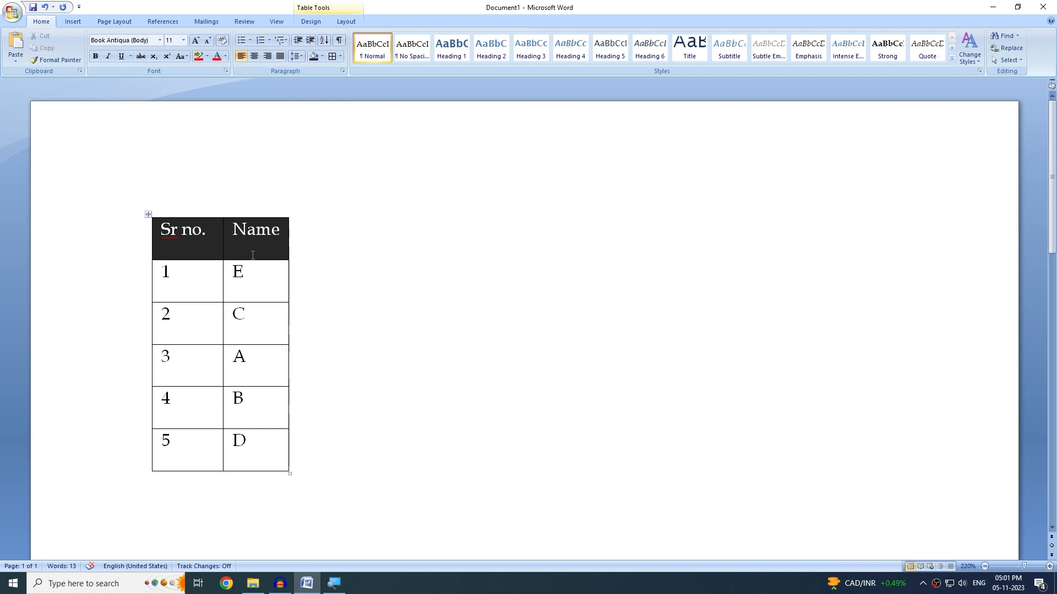
Step: Sort the table by the Name column as text in descending order, keeping the header row in place
left_click(280, 271)
left_click(345, 21)
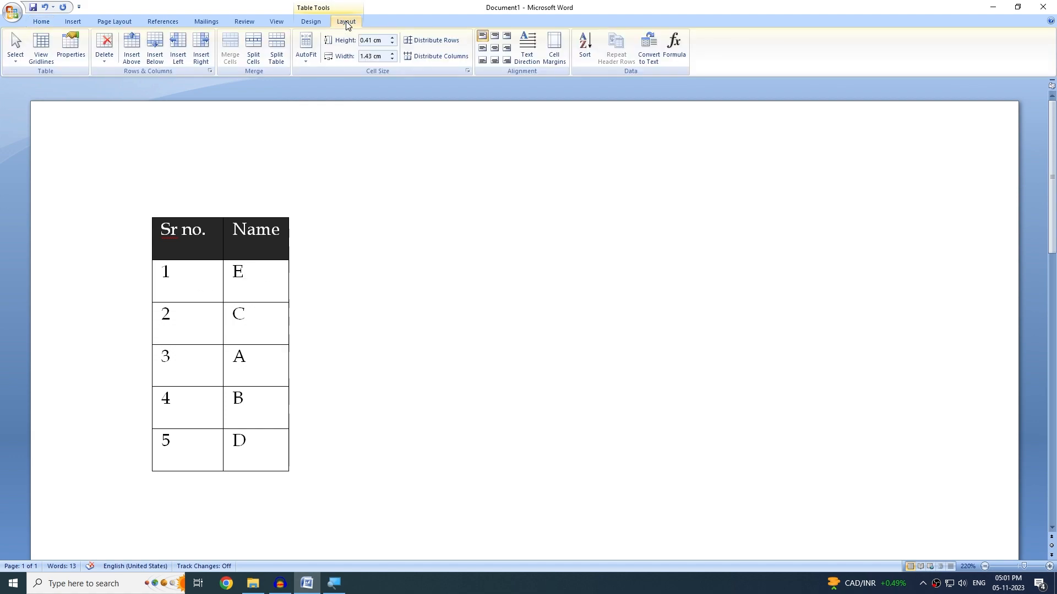
left_click(586, 45)
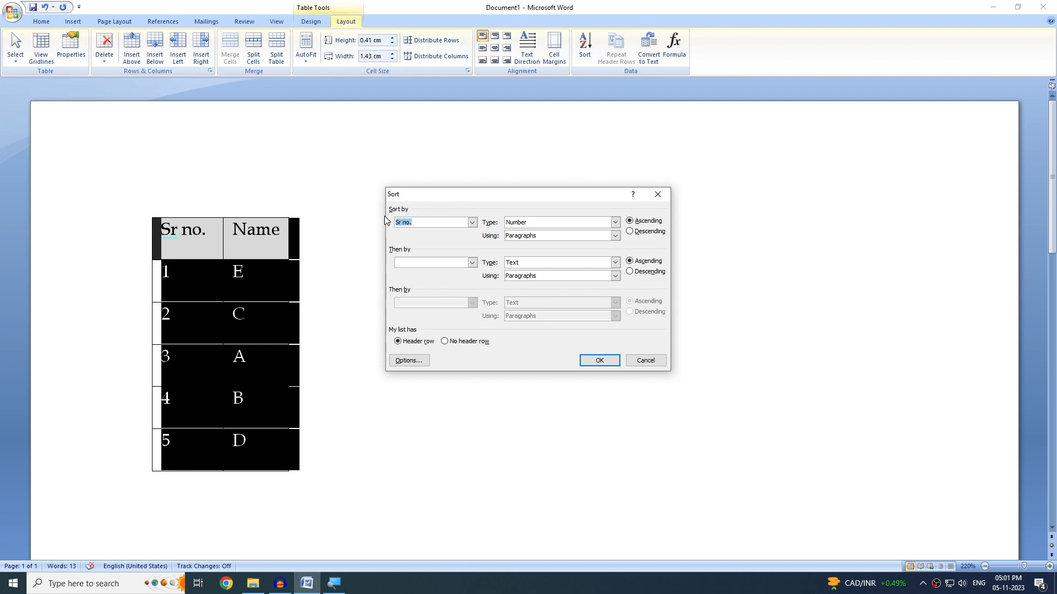
left_click(472, 222)
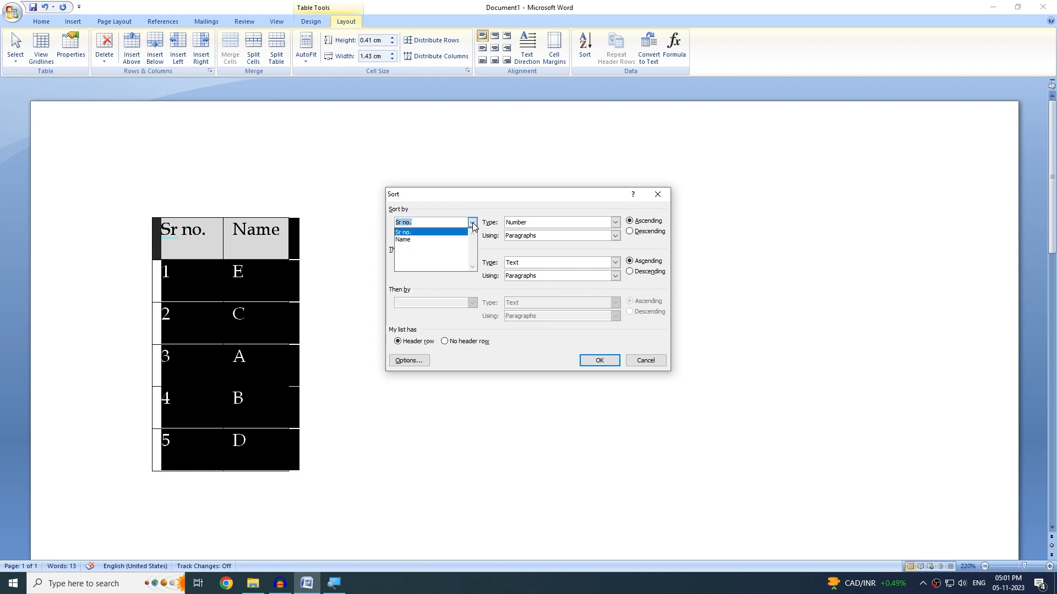
left_click(413, 242)
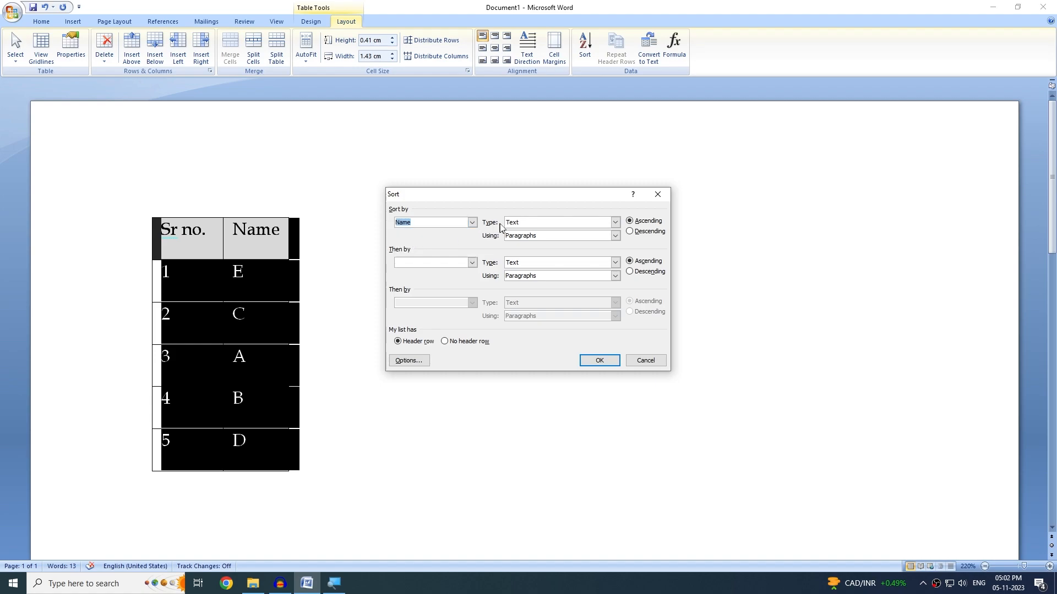
left_click(630, 232)
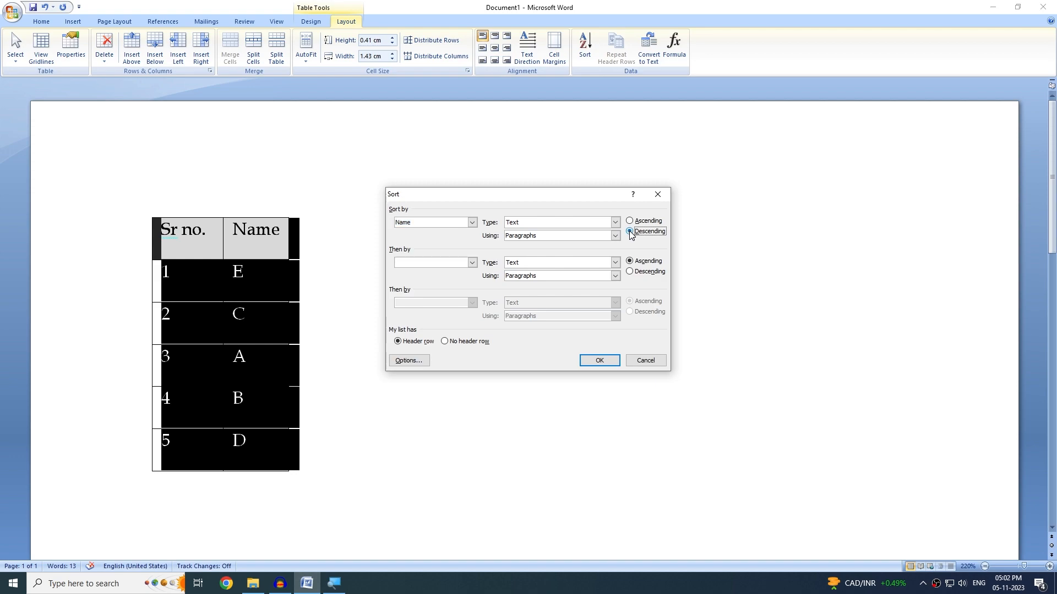
left_click(600, 360)
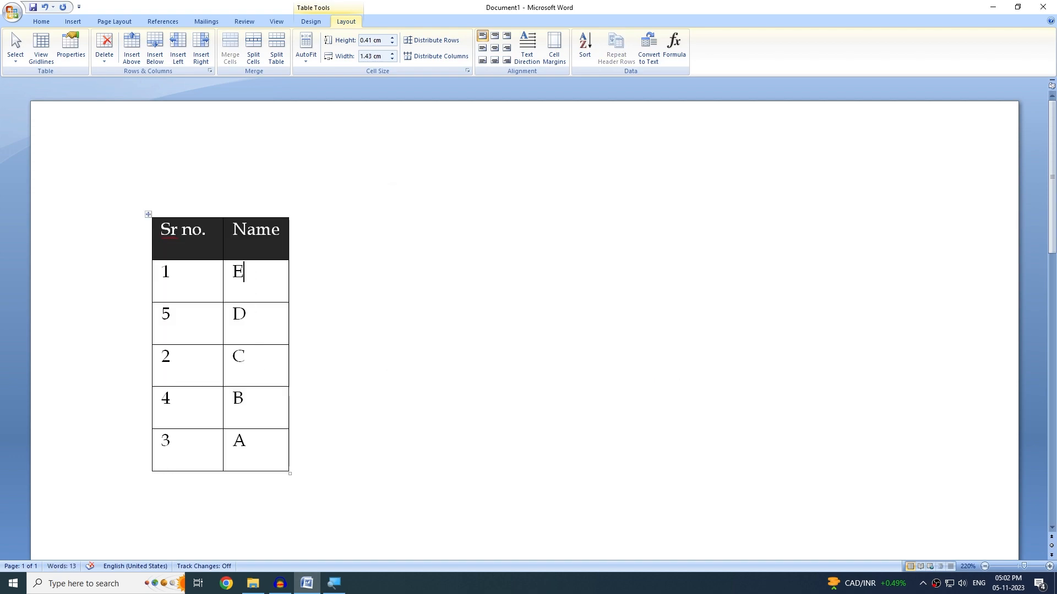
Step: Sort the table by the Name column as text in ascending order
left_click(585, 44)
left_click(599, 360)
left_click(171, 272)
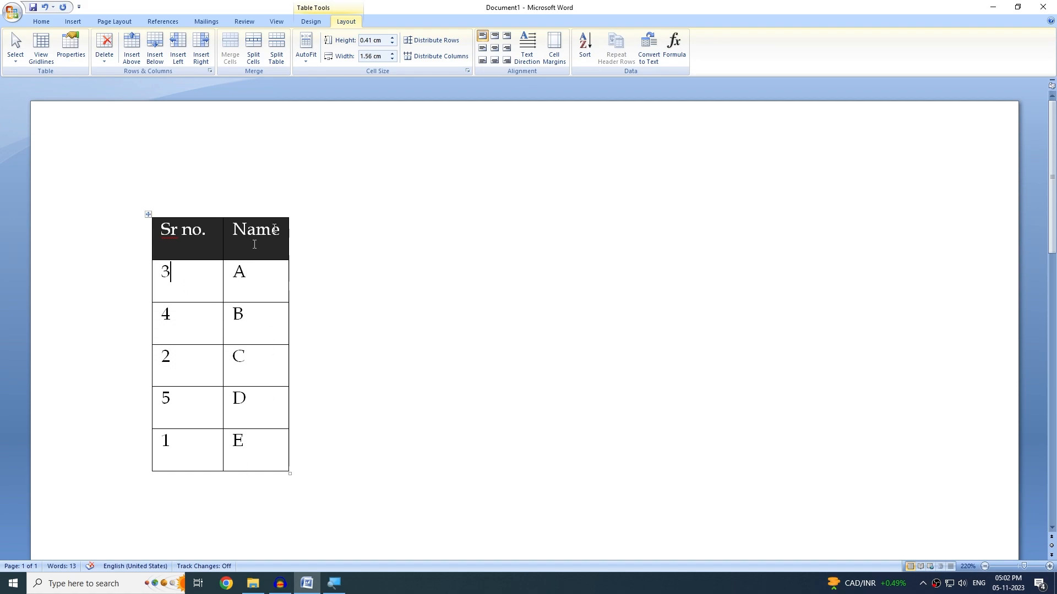
Step: Sort the table by the Sr no. column as numbers in ascending order
left_click(585, 44)
left_click(471, 222)
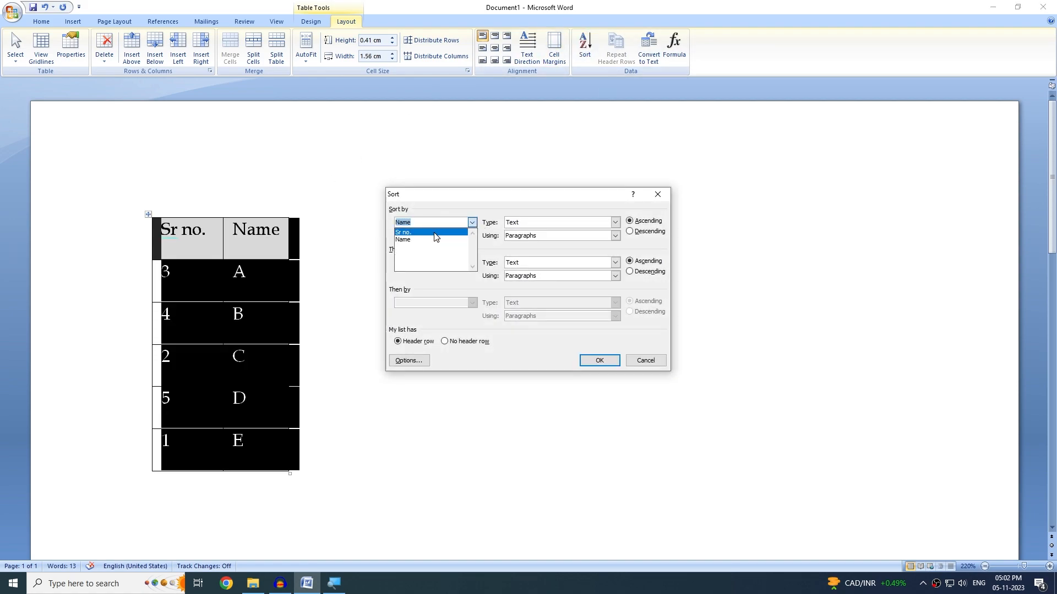
left_click(424, 232)
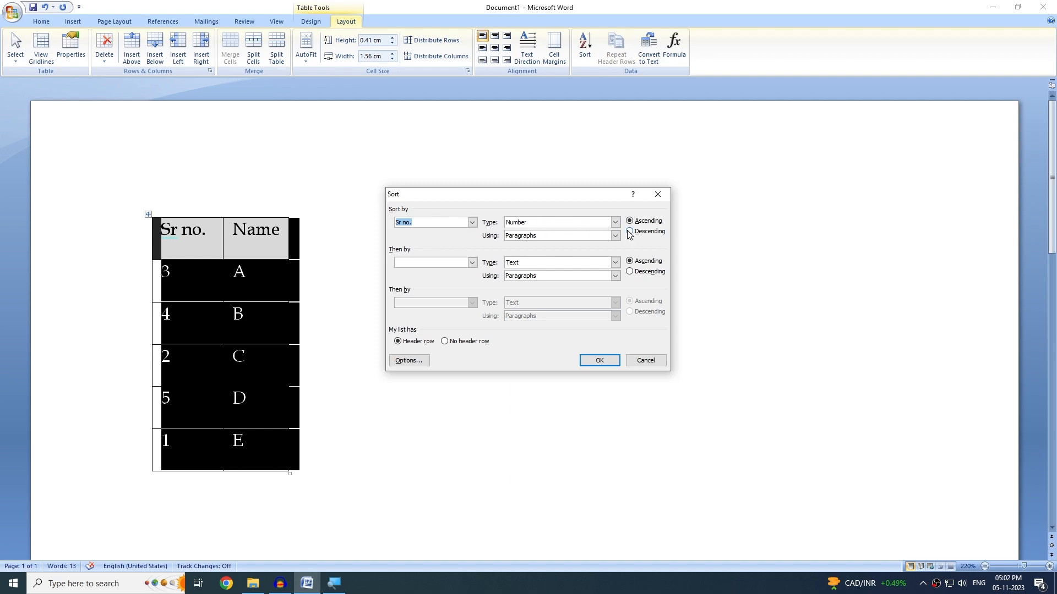
left_click(600, 360)
left_click(188, 267)
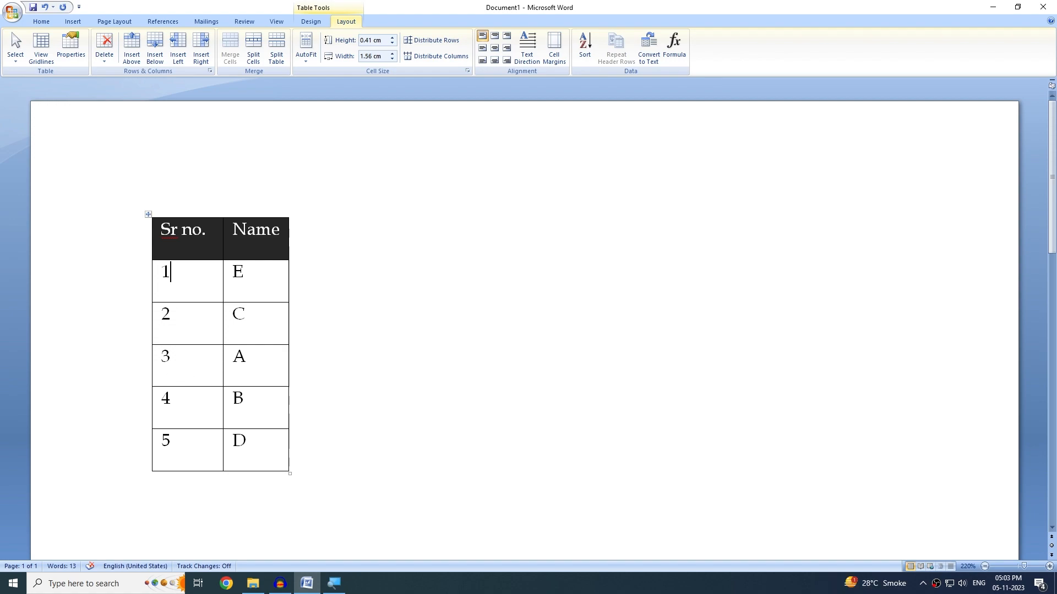
Step: AutoFit the whole table to the window and copy its five data rows below the header
left_click(148, 215)
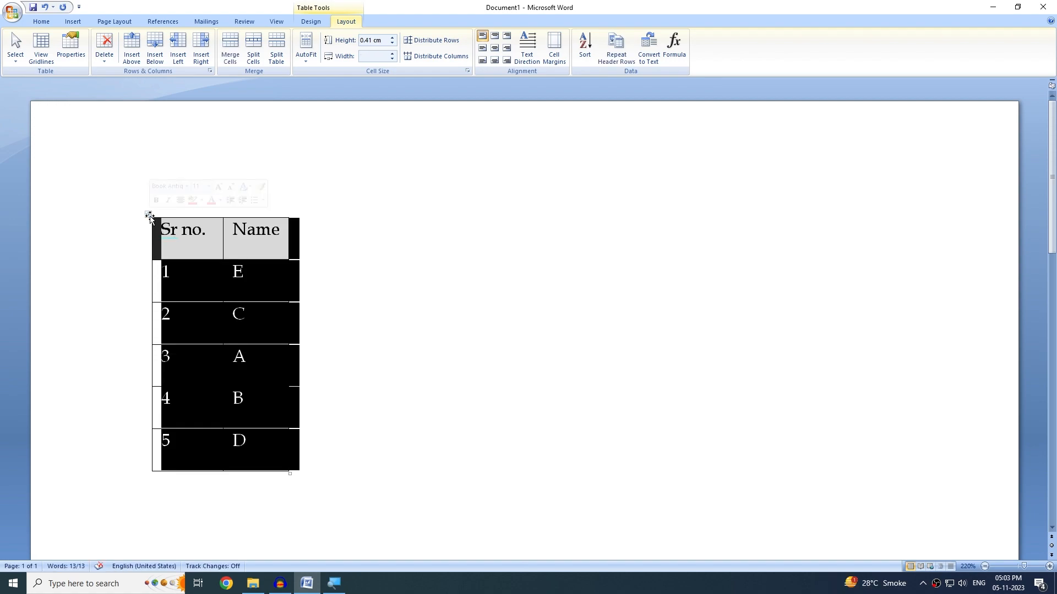
left_click(306, 48)
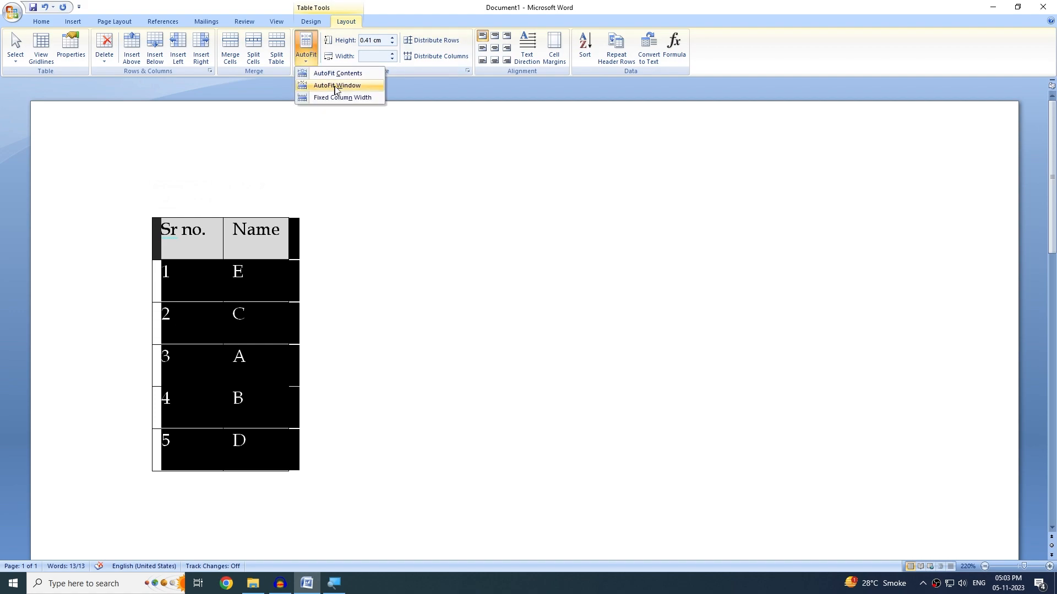
left_click(372, 88)
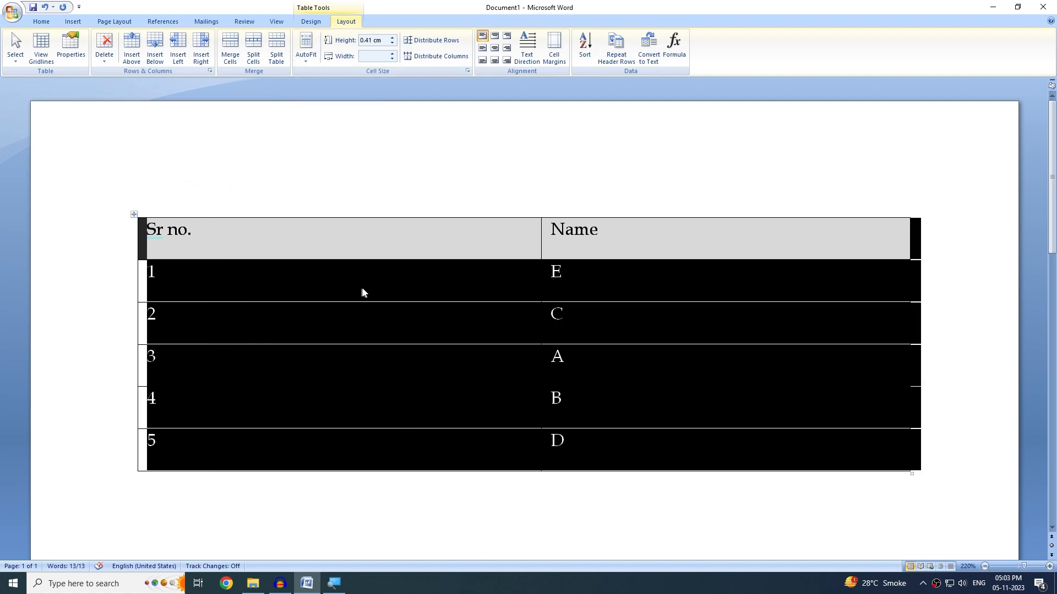
left_click_drag(573, 445, 92, 292)
key("ctrl+c")
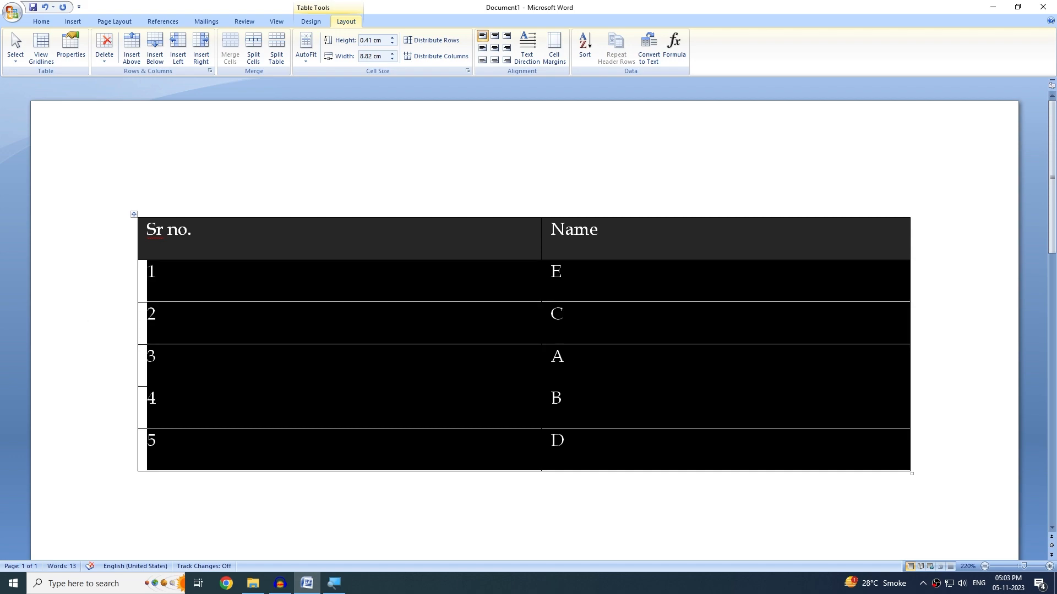
Step: Add empty rows after the last entry until the table extends well onto the second page
left_click(565, 441)
key("Tab")
key("Tab")
key("Tab")
key("Tab")
key("Tab")
key("Tab")
key("Tab")
key("Tab")
key("Tab")
key("Tab")
key("Tab")
key("Tab")
key("Tab")
key("Tab")
key("Tab")
key("Tab")
key("Tab")
key("Tab")
key("Tab")
key("Tab")
key("Tab")
key("Tab")
key("Tab")
key("Tab")
key("Tab")
key("Tab")
key("Tab")
key("Tab")
key("Tab")
key("Tab")
key("Tab")
scroll(504, 451, "up", 5)
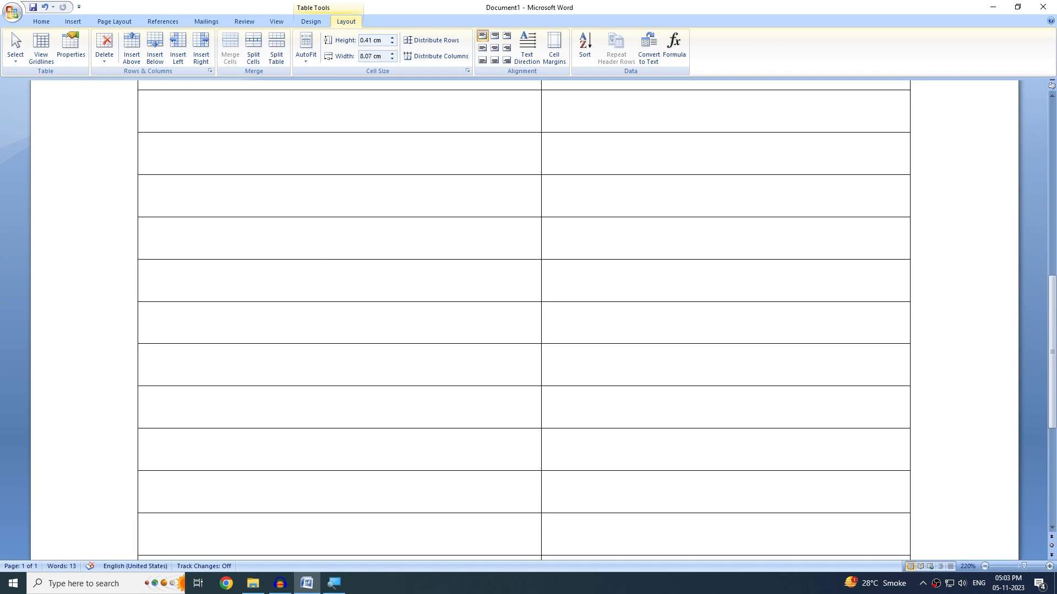
key("Tab")
key("Tab")
key("Tab")
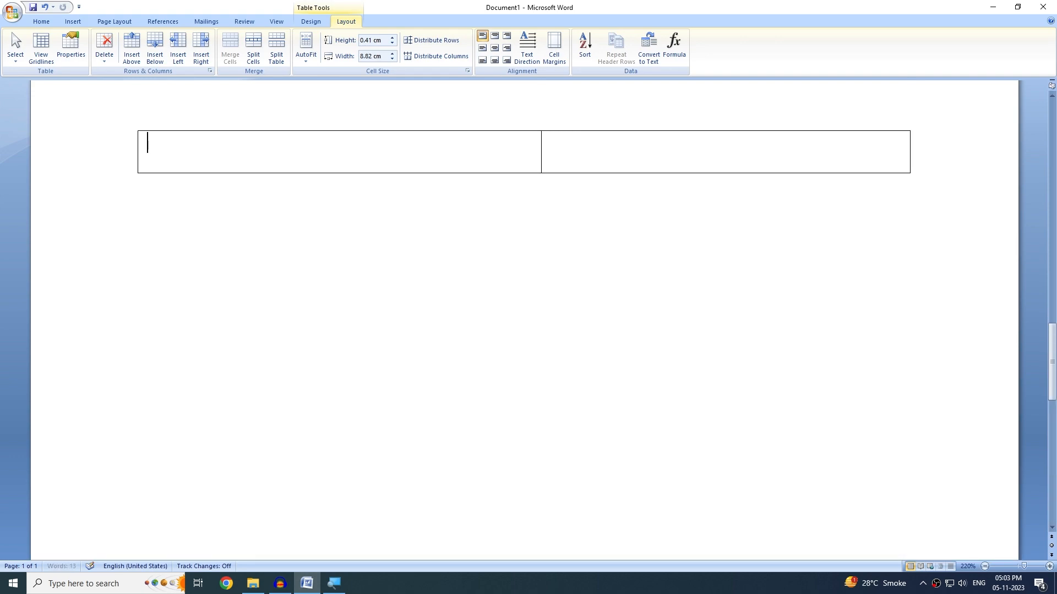
key("Tab")
key("Tab")
key("Tab")
key("Tab")
key("Tab")
key("Tab")
key("Tab")
key("Tab")
key("Tab")
key("Tab")
key("Tab")
key("Tab")
key("Tab")
key("Tab")
key("Tab")
key("Tab")
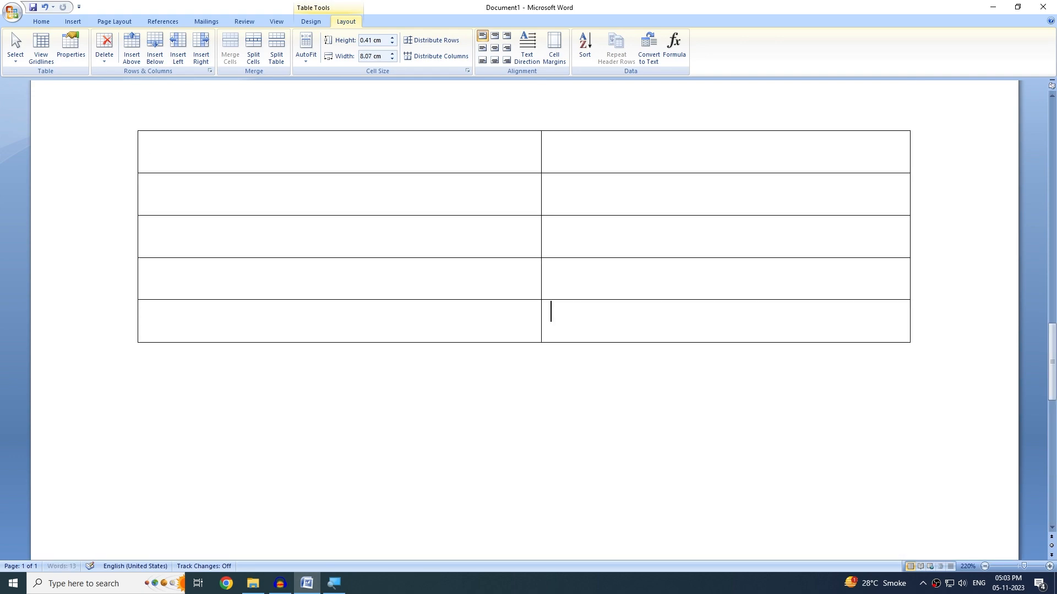
key("Tab")
key("Tab")
key("Tab")
key("Tab")
key("Tab")
key("Tab")
key("Tab")
key("Tab")
key("Tab")
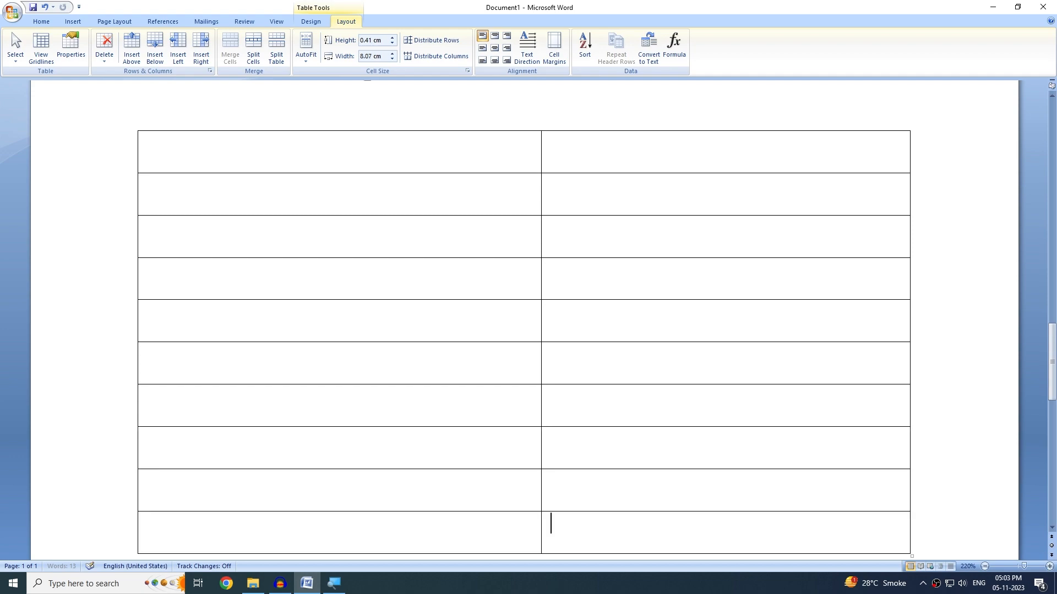
Step: Paste the five copied data rows six times in succession below the existing entries, continuing onto the second page
scroll(524, 320, "up", 6)
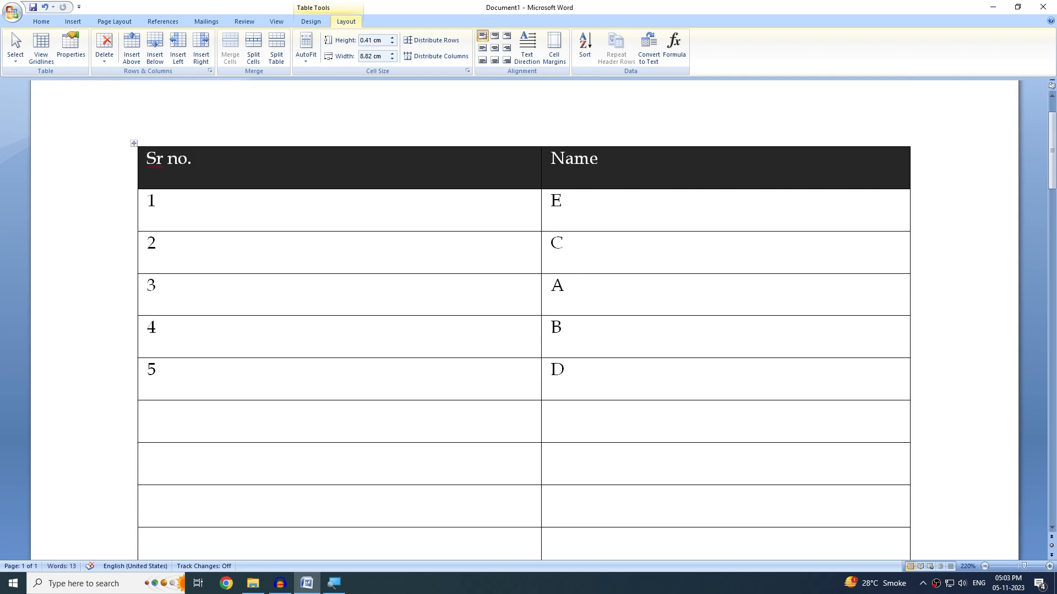
key("ctrl+v")
left_click(239, 339)
key("ctrl+v")
scroll(210, 325, "down", 3)
left_click(188, 275)
key("ctrl+v")
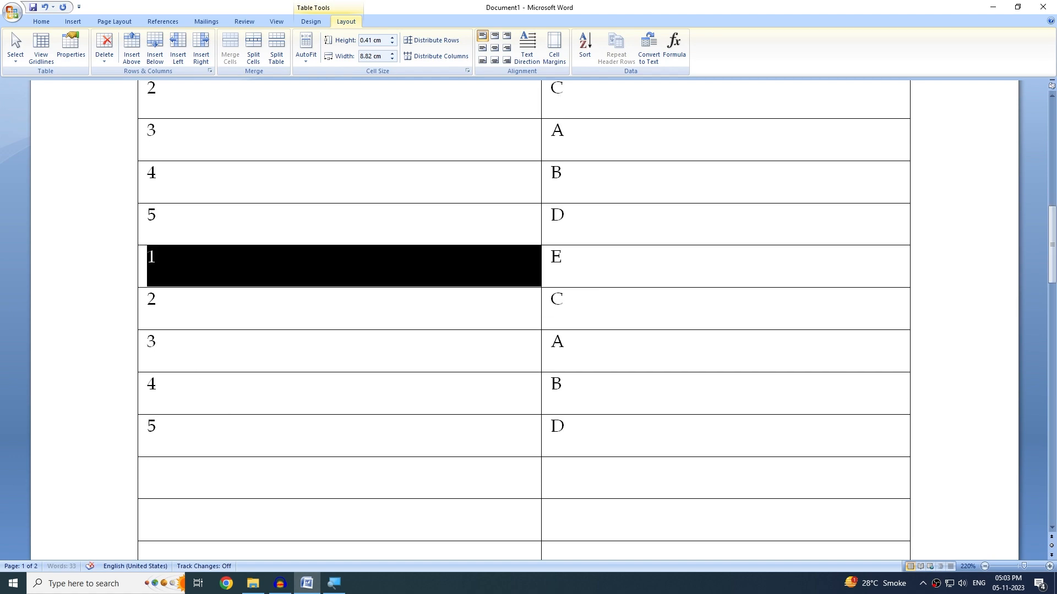
scroll(199, 330, "down", 3)
key("ctrl+v")
scroll(192, 396, "down", 5)
left_click(193, 396)
key("ctrl+v")
scroll(198, 407, "down", 3)
left_click(187, 380)
key("ctrl+v")
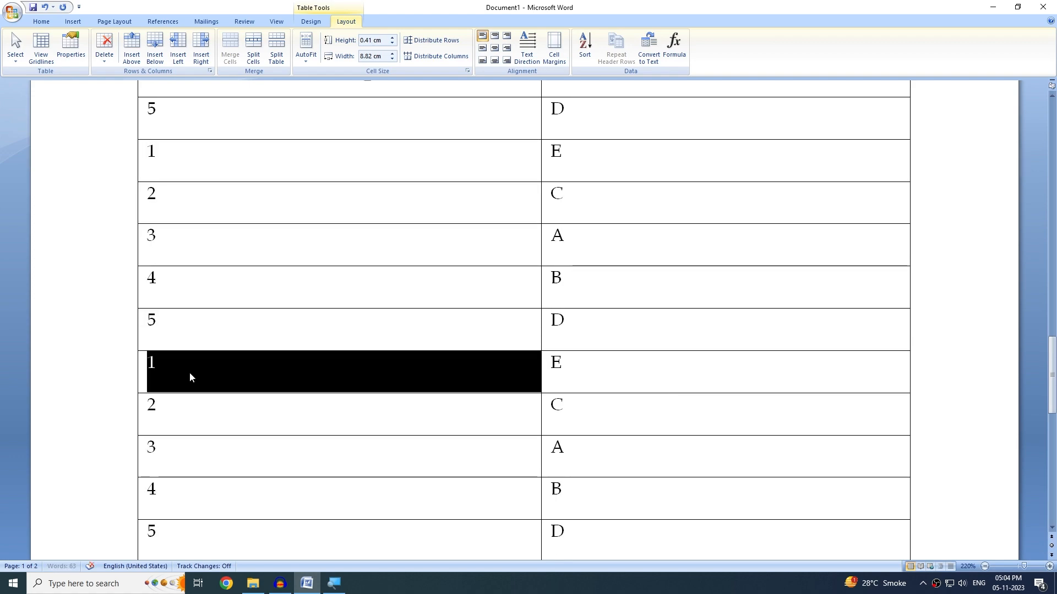
left_click(299, 451)
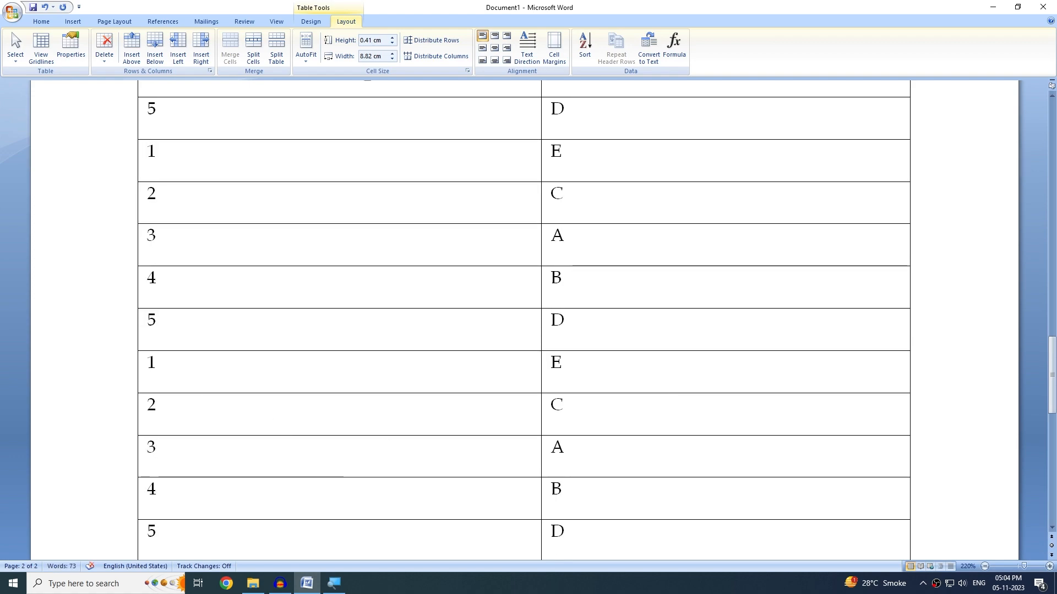
Step: Check where the table breaks across pages and set its header row to repeat on every page
scroll(394, 436, "up", 15)
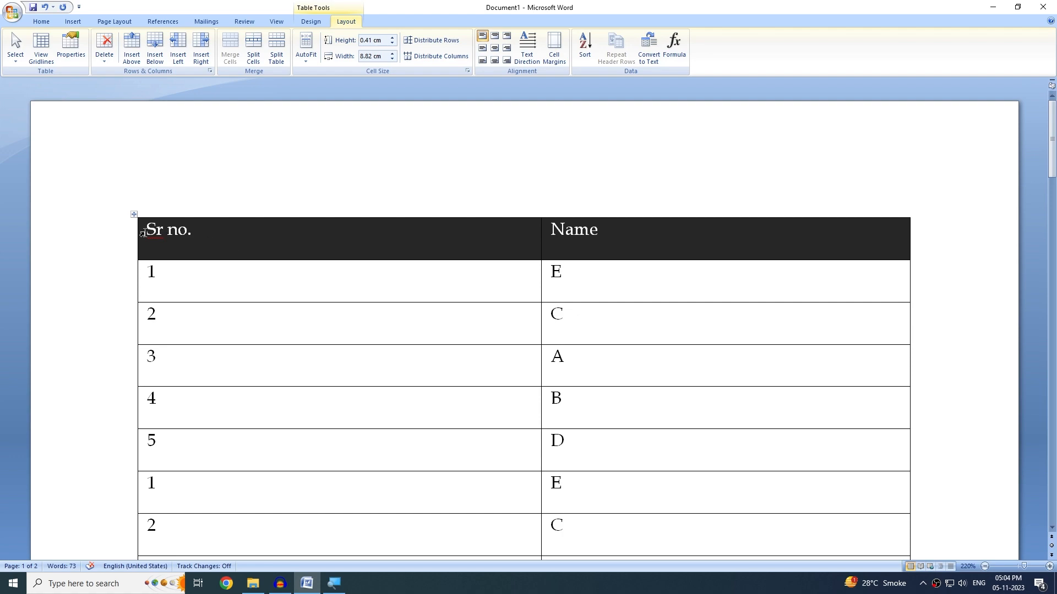
scroll(221, 300, "down", 15)
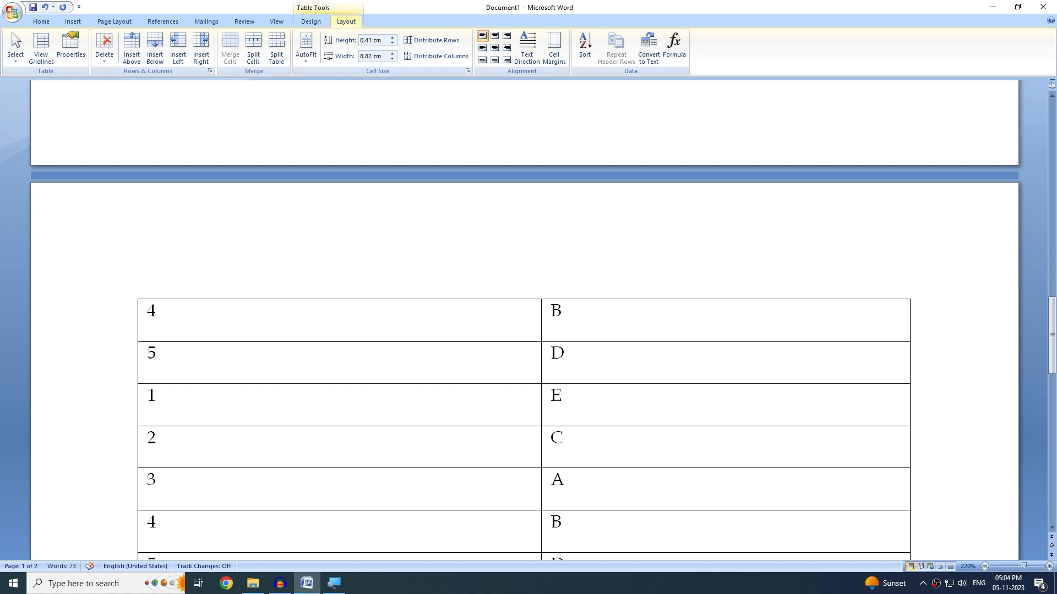
left_click(157, 312)
scroll(524, 321, "up", 20)
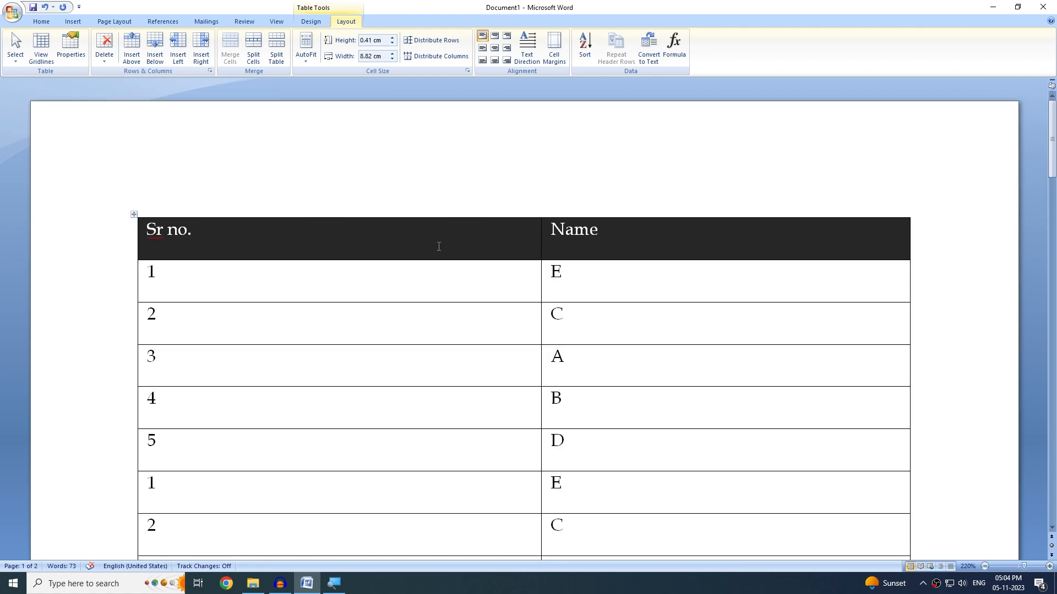
left_click(439, 237)
left_click(157, 315)
left_click(478, 237)
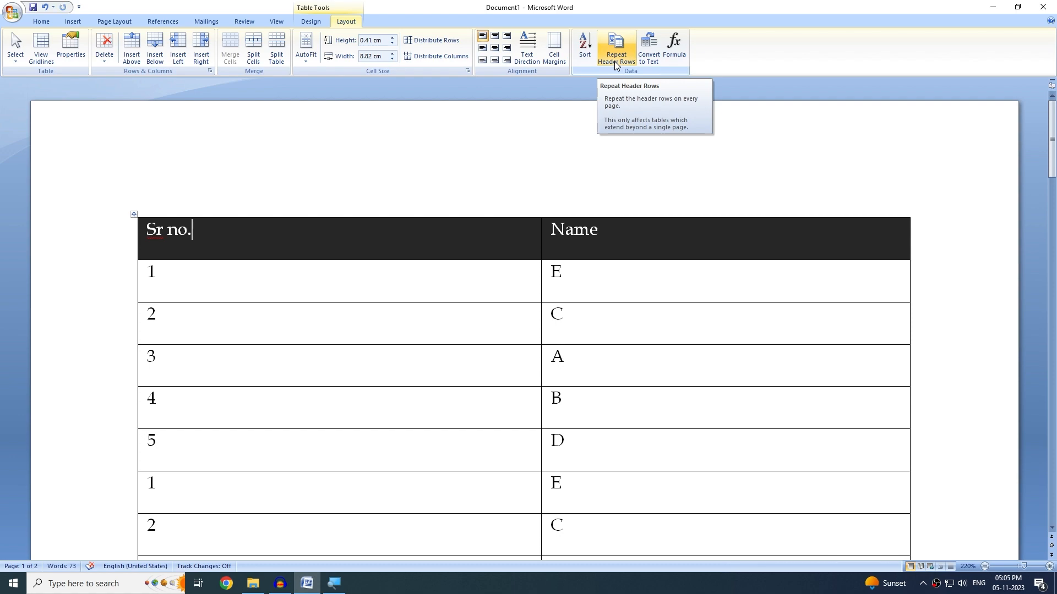
left_click(616, 63)
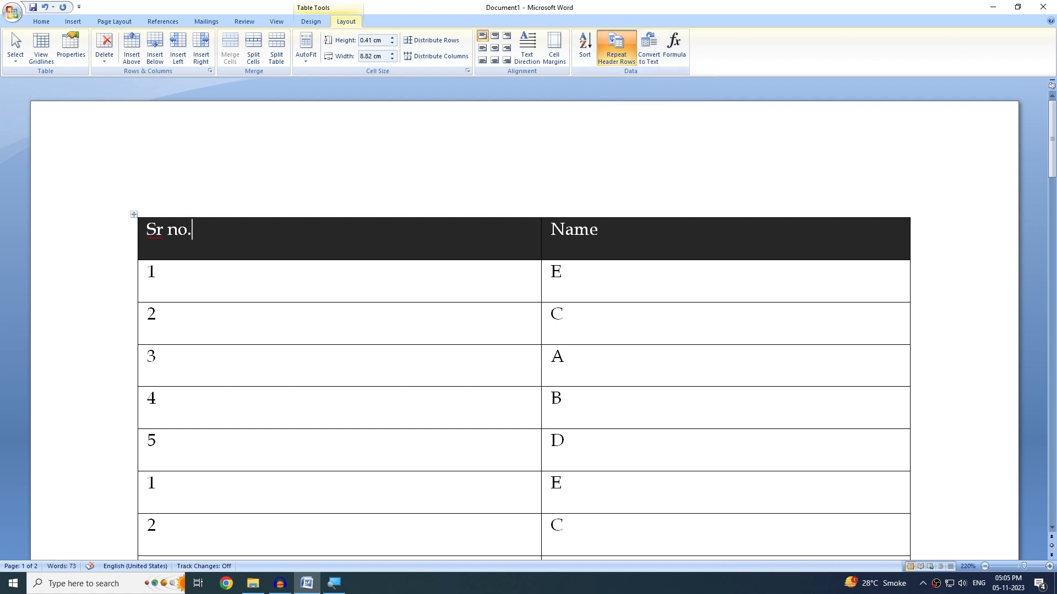
Step: Check the repeated header on the second page, and convert the whole table to text with $ as the separator
scroll(249, 300, "down", 20)
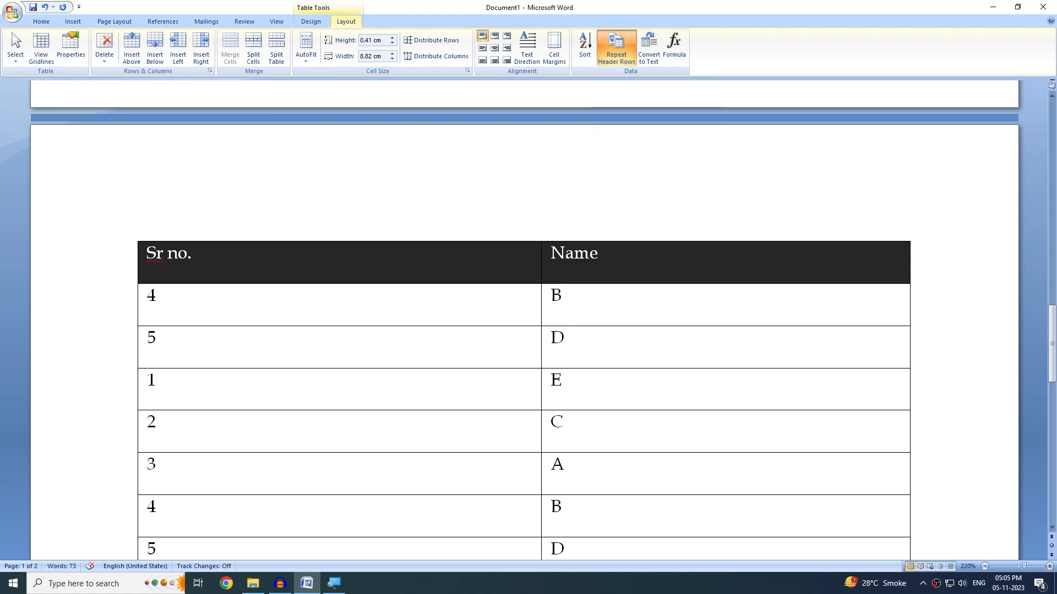
scroll(444, 385, "up", 20)
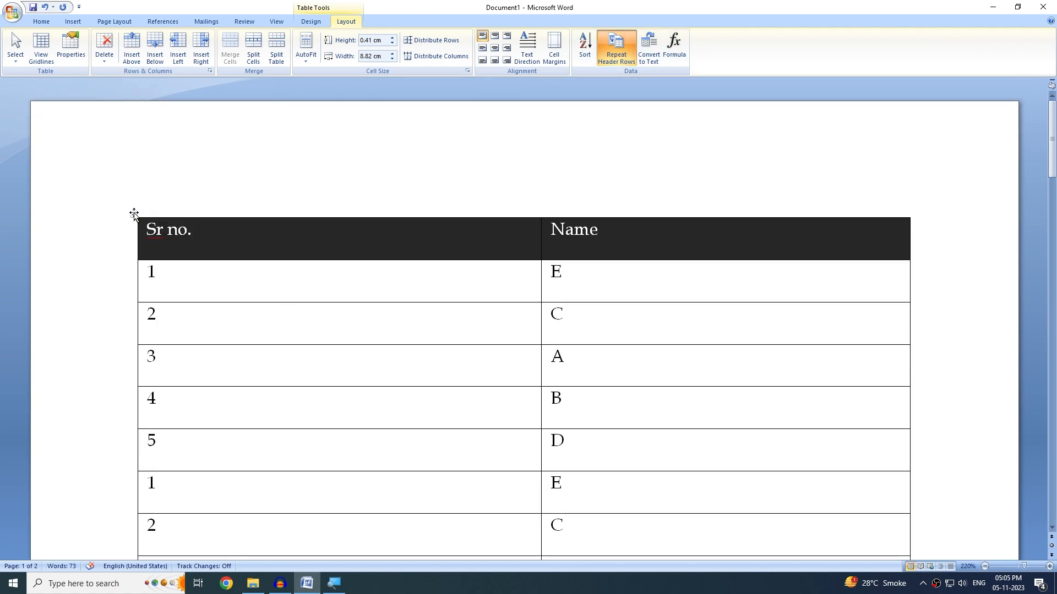
left_click(134, 214)
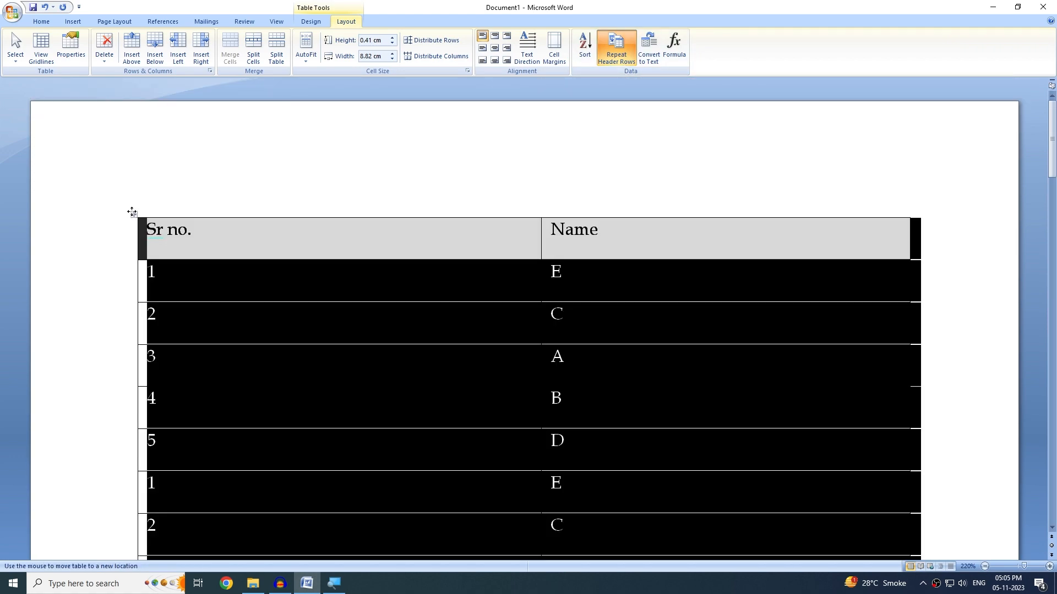
left_click(648, 58)
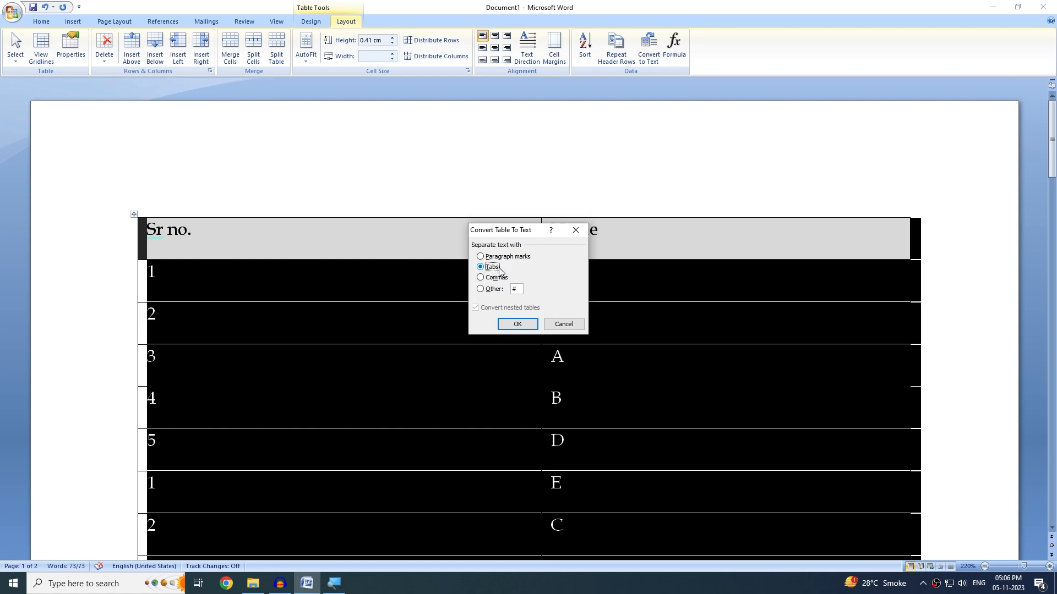
left_click(480, 290)
left_click(529, 325)
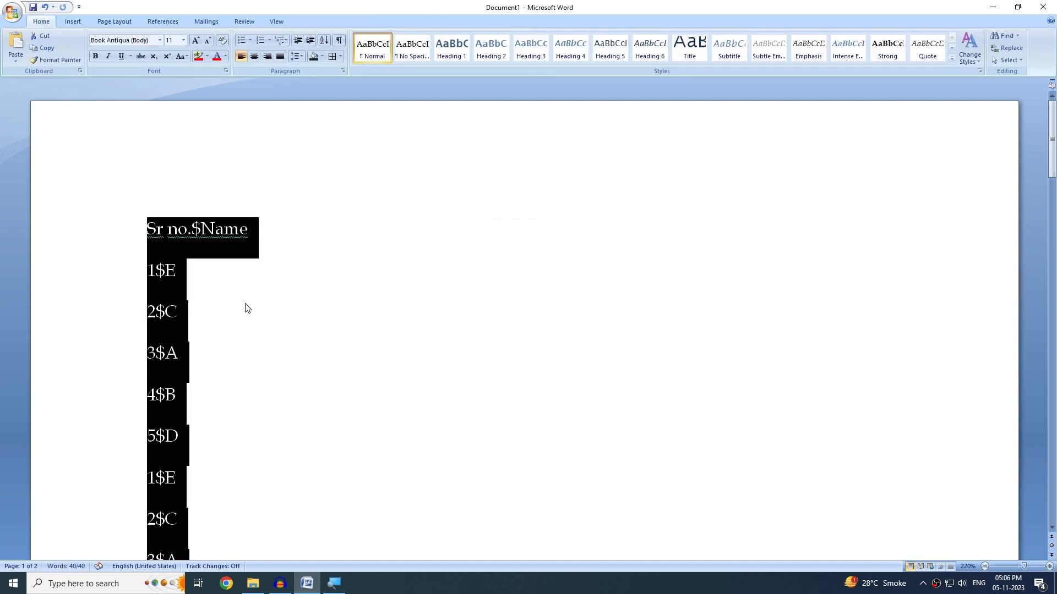
Step: Examine the $ separators between number and name in the first converted lines, and undo the conversion to text
left_click(247, 308)
left_click_drag(147, 228, 200, 229)
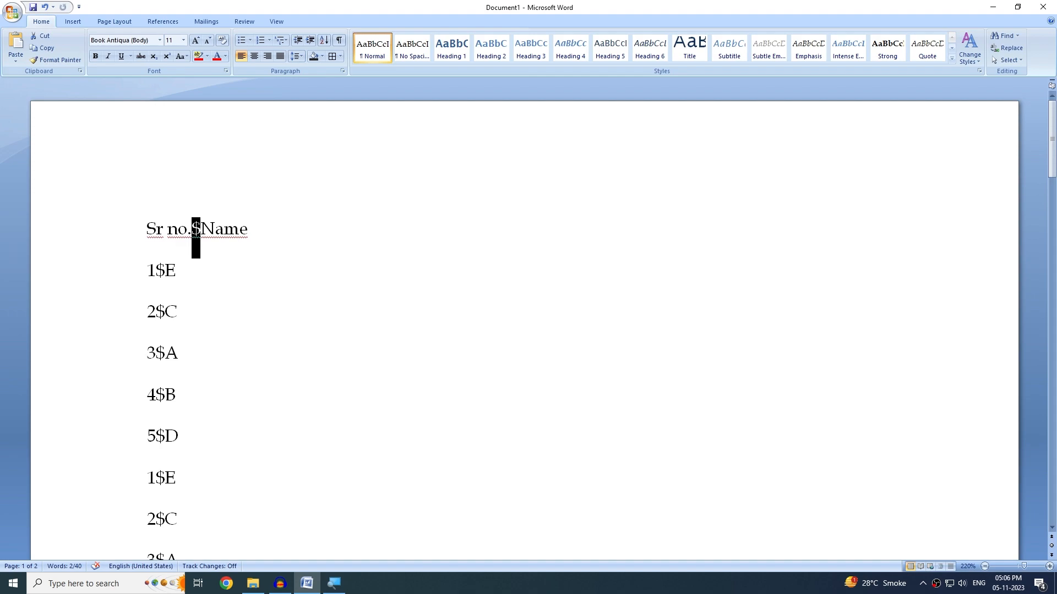
left_click_drag(156, 269, 164, 269)
left_click_drag(157, 311, 164, 311)
left_click_drag(156, 353, 164, 353)
left_click_drag(157, 394, 164, 396)
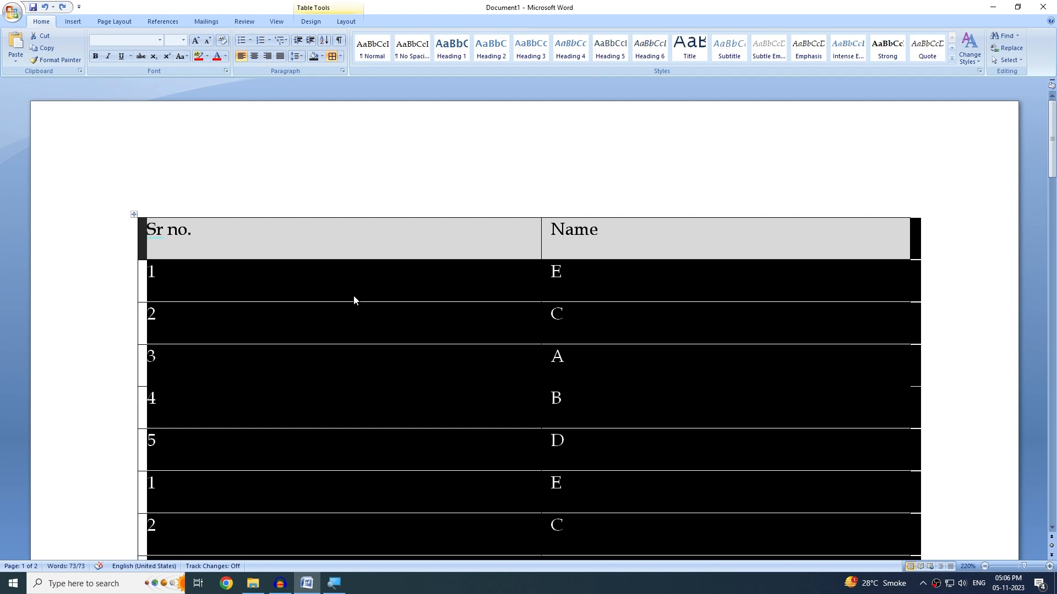
left_click(354, 297)
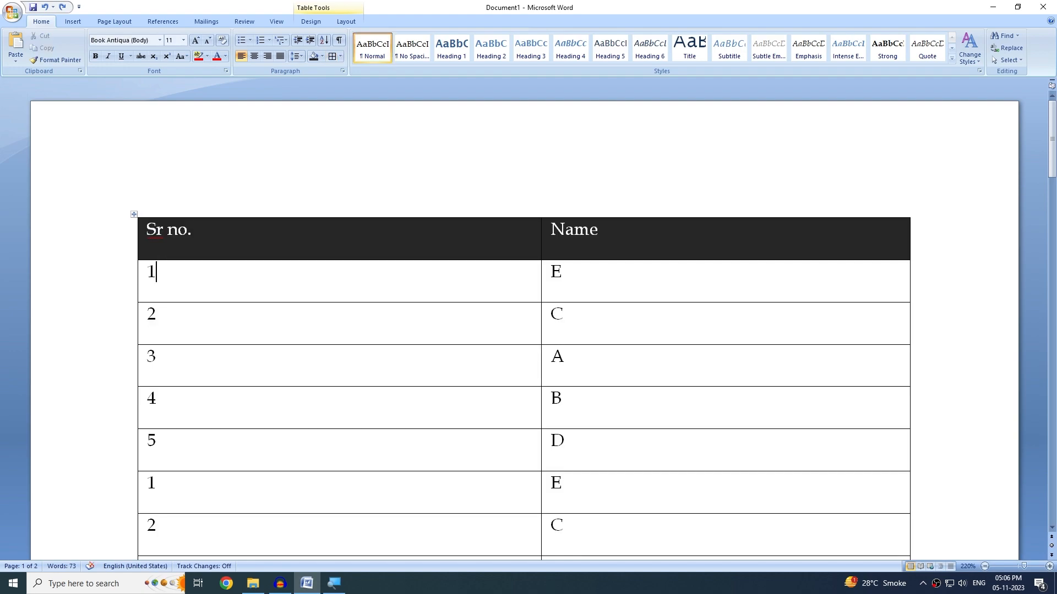
Step: Delete all table rows below the second row numbered 1, including the empty rows at the end
left_click(345, 21)
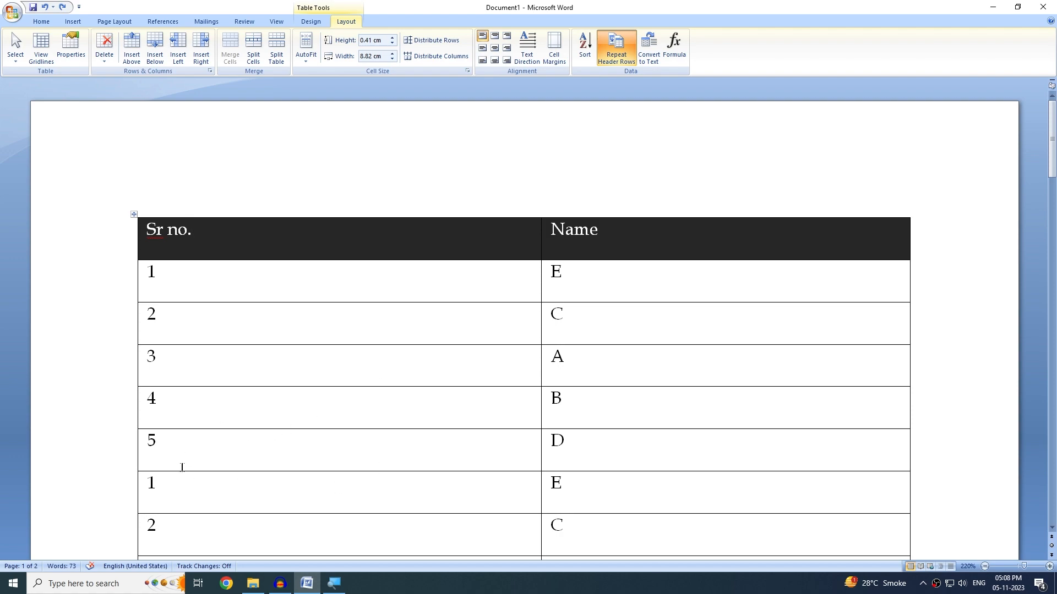
left_click_drag(165, 531, 589, 488)
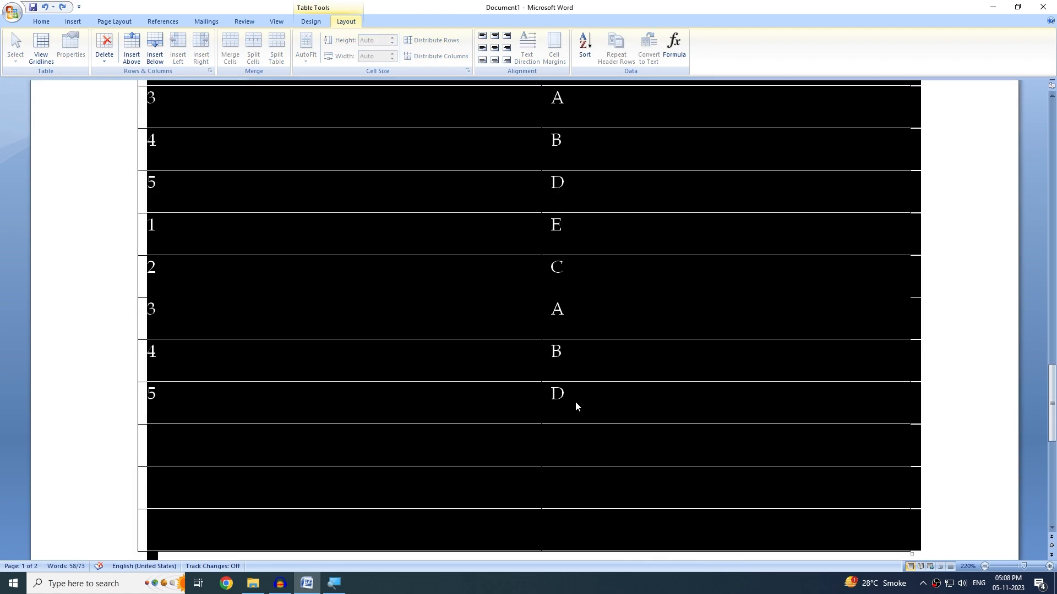
key("Delete")
scroll(678, 383, "down", 3)
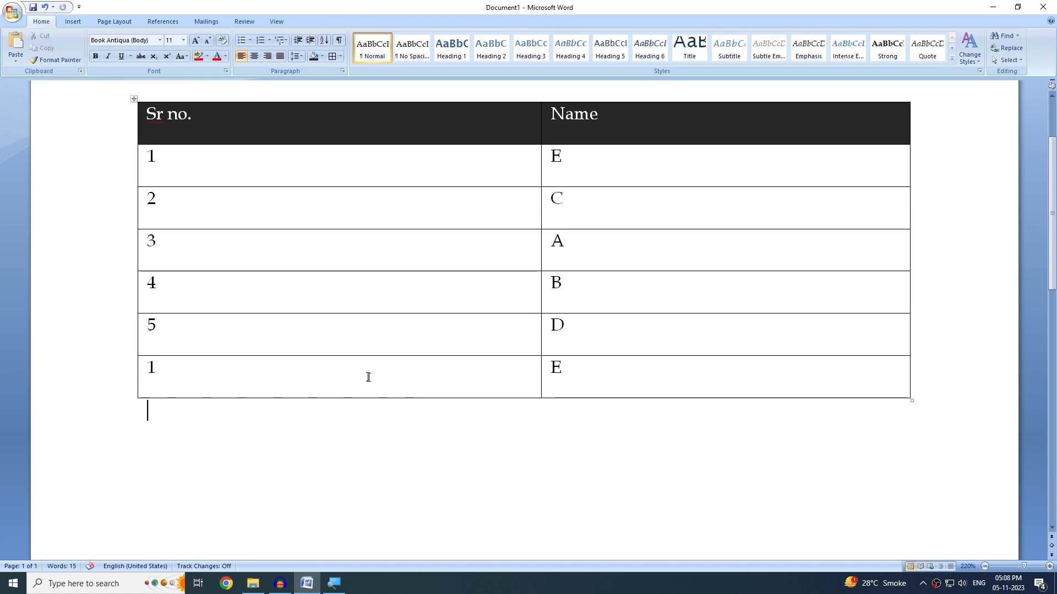
Step: Add three empty rows at the end of the table
left_click(678, 383)
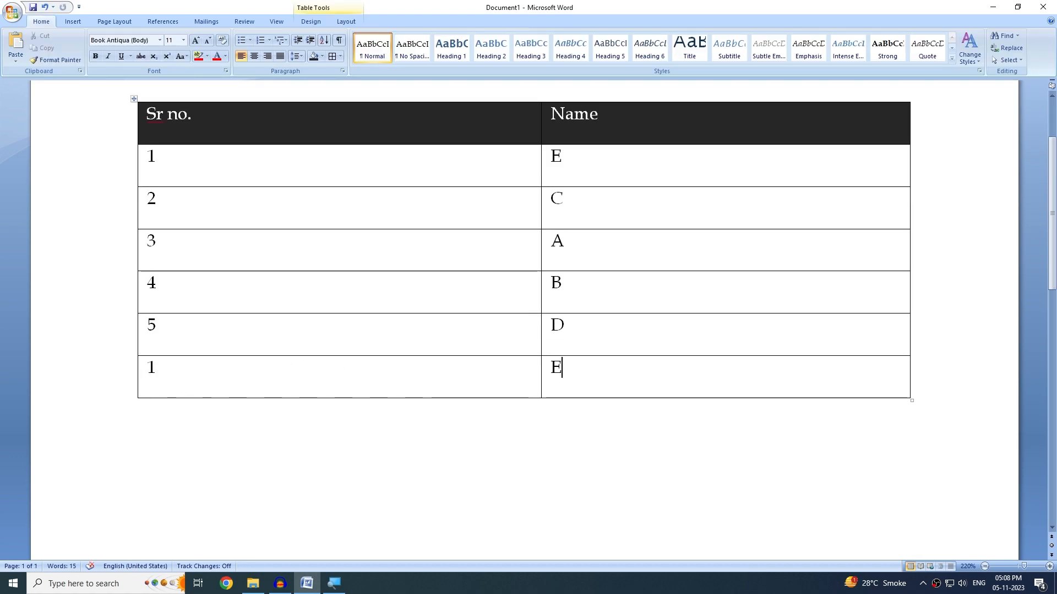
key("Tab")
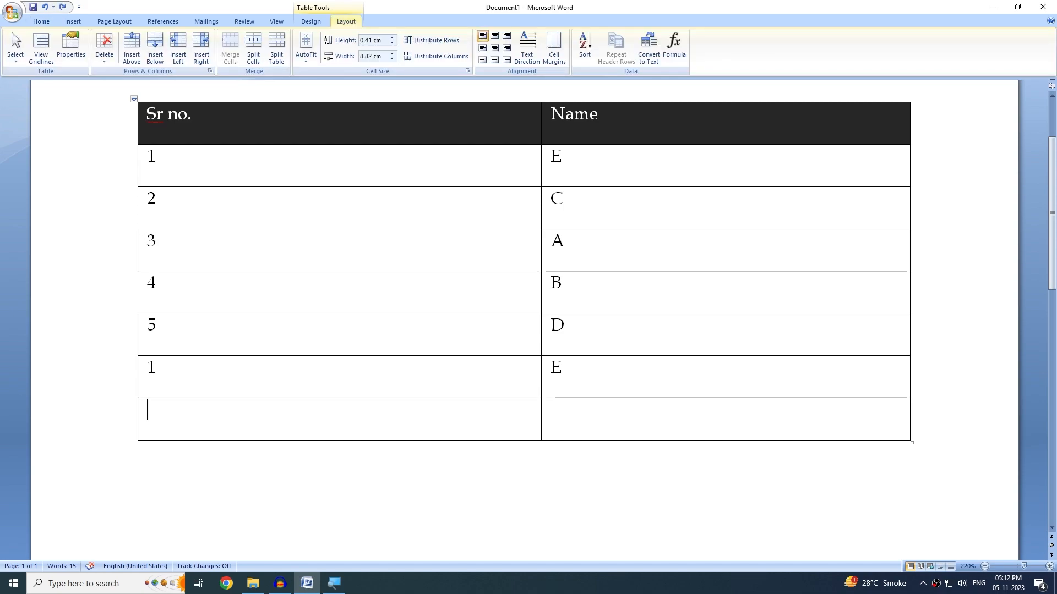
key("Tab")
key("Tab")
key("Tab")
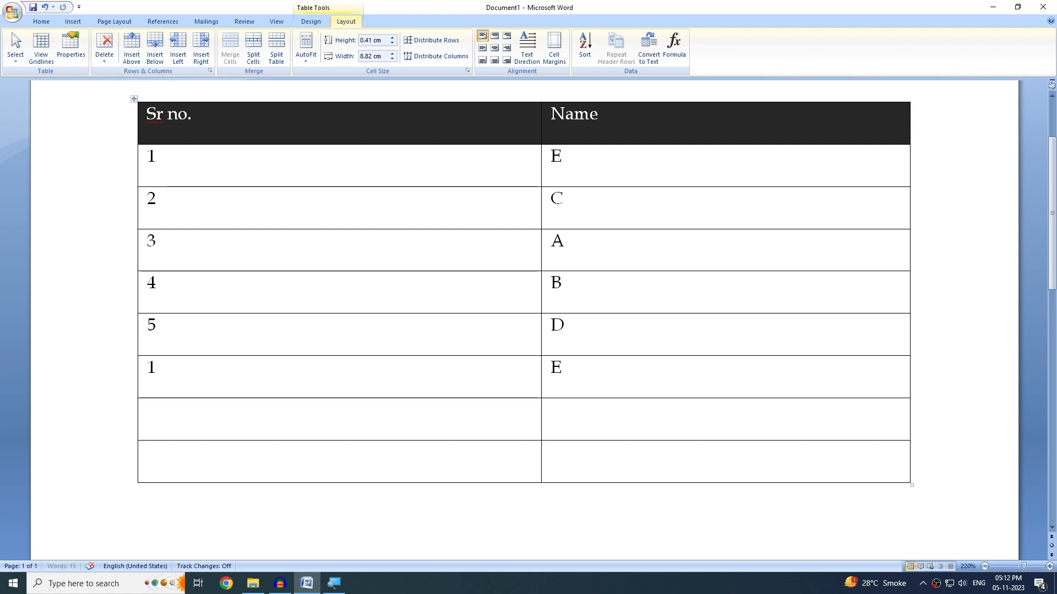
key("Tab")
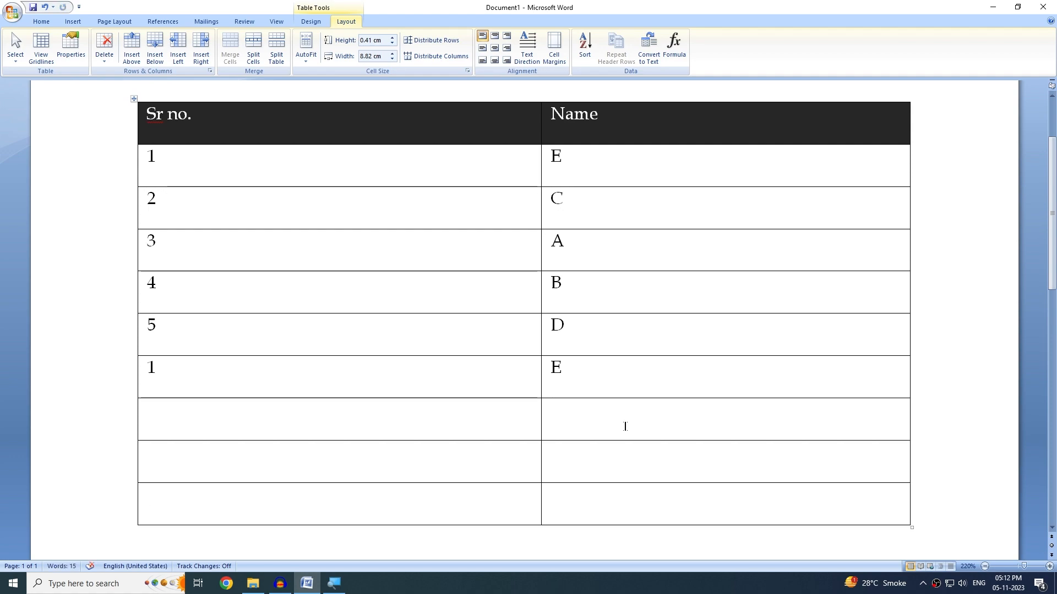
Step: Label the three empty rows Sum, Count and Average in the Name column
type("Sum")
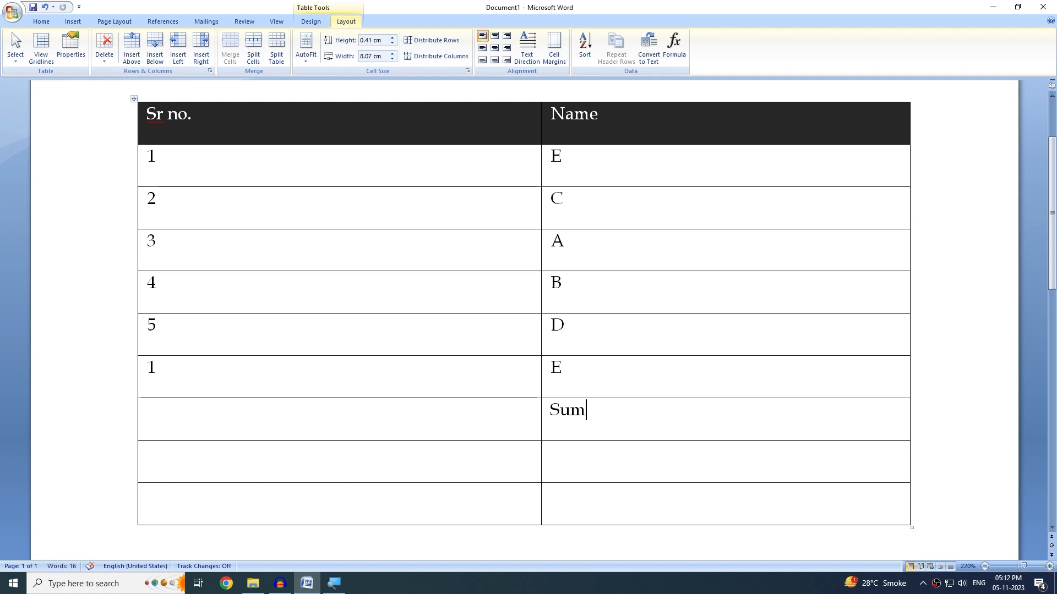
left_click(552, 453)
type("Count")
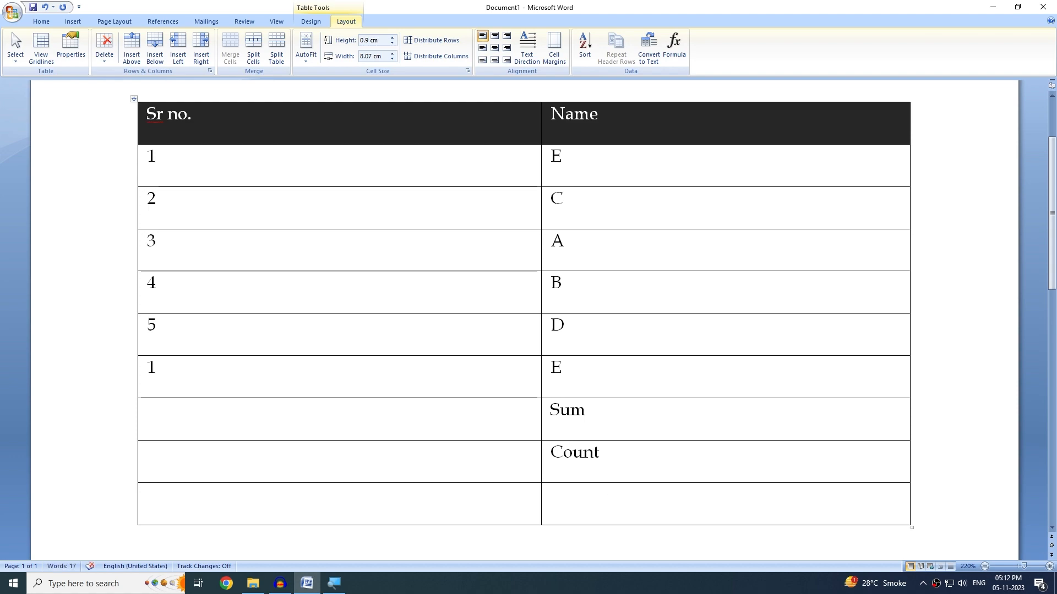
left_click(609, 490)
type("Average")
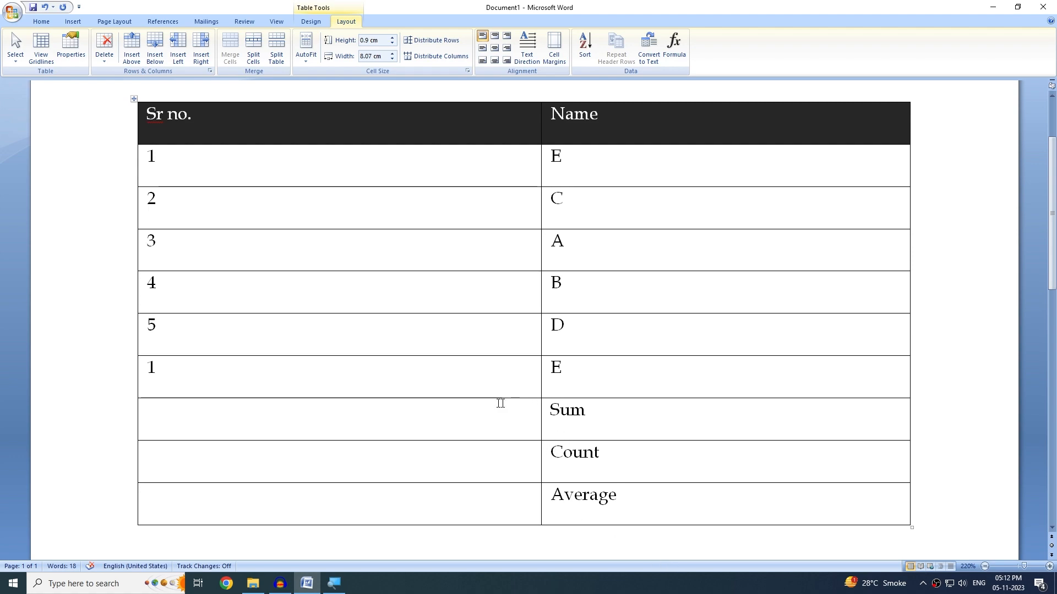
Step: Insert the formula =SUM(ABOVE) in the Sr no. cell of the Sum row and compare it with the numbers above
left_click(177, 418)
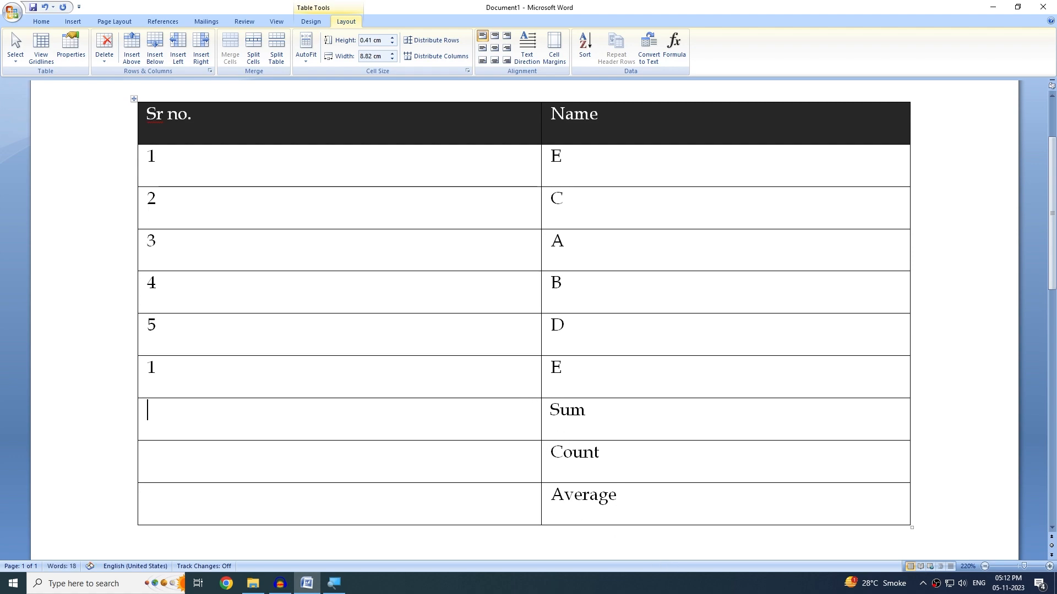
left_click(679, 46)
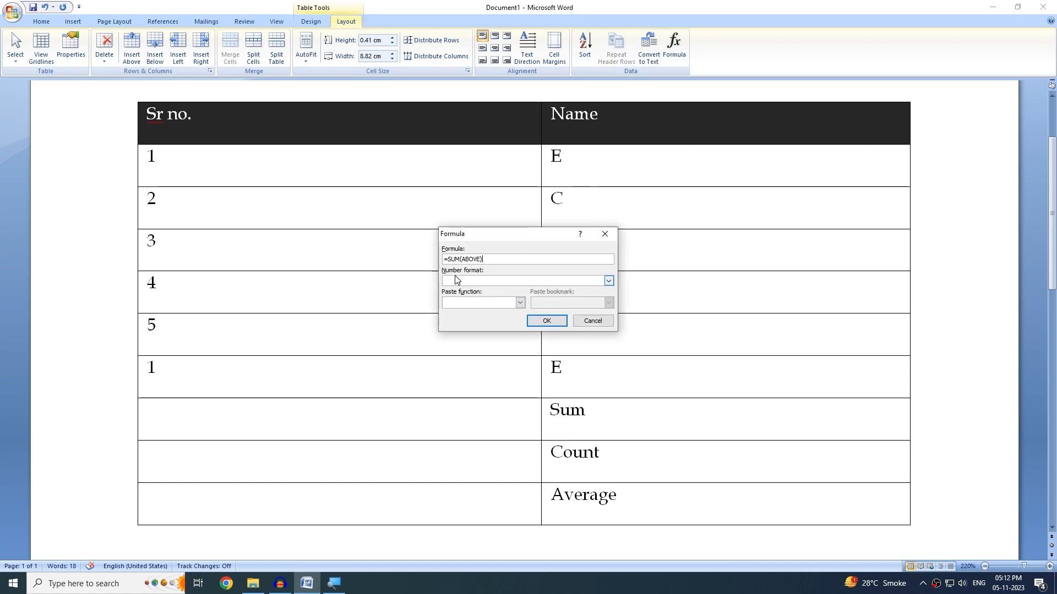
left_click(544, 321)
left_click_drag(151, 159, 177, 380)
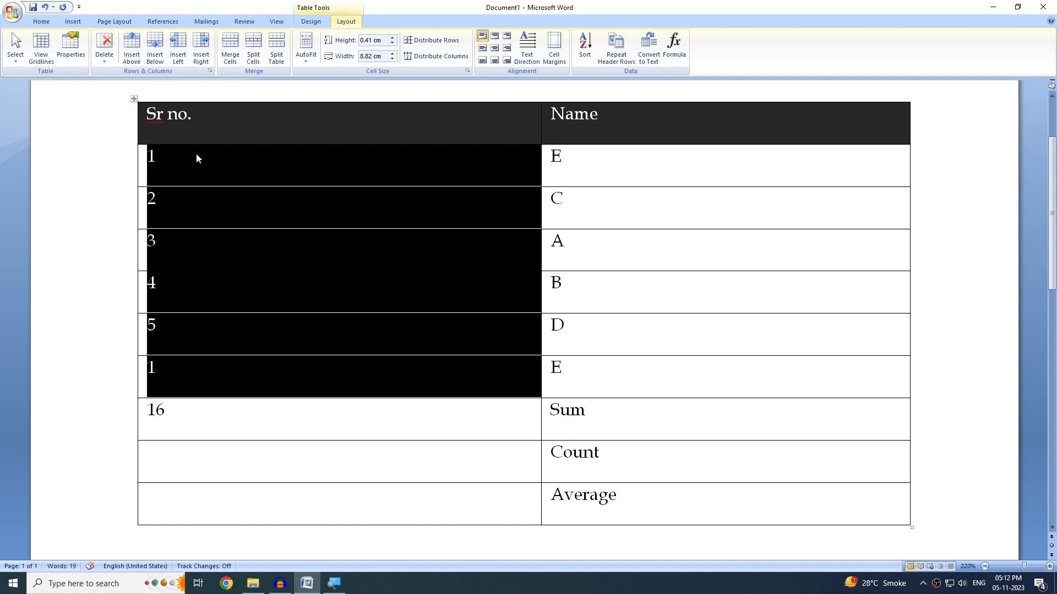
left_click(171, 167)
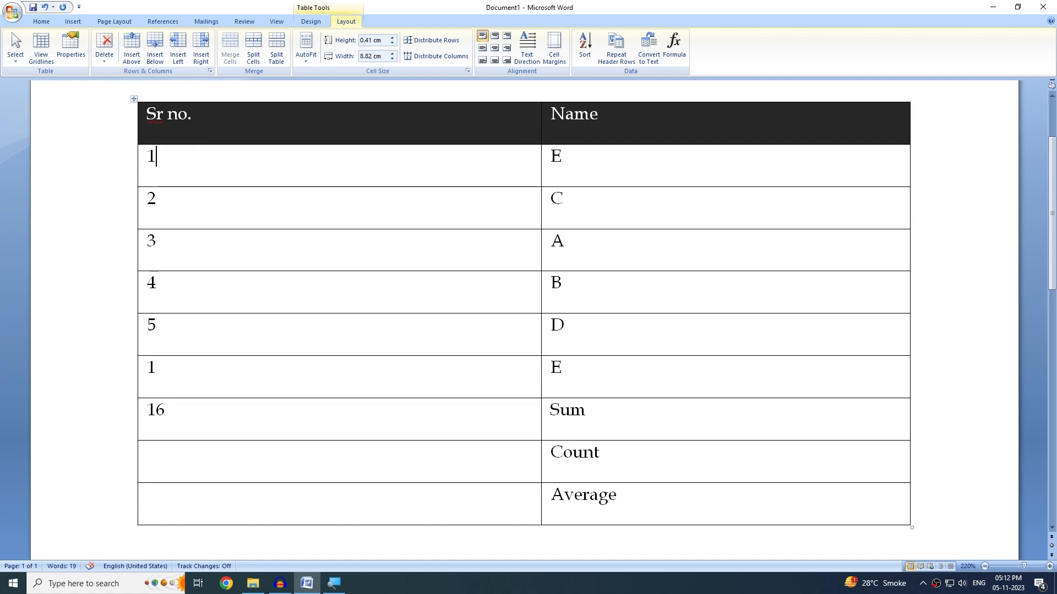
double_click(160, 410)
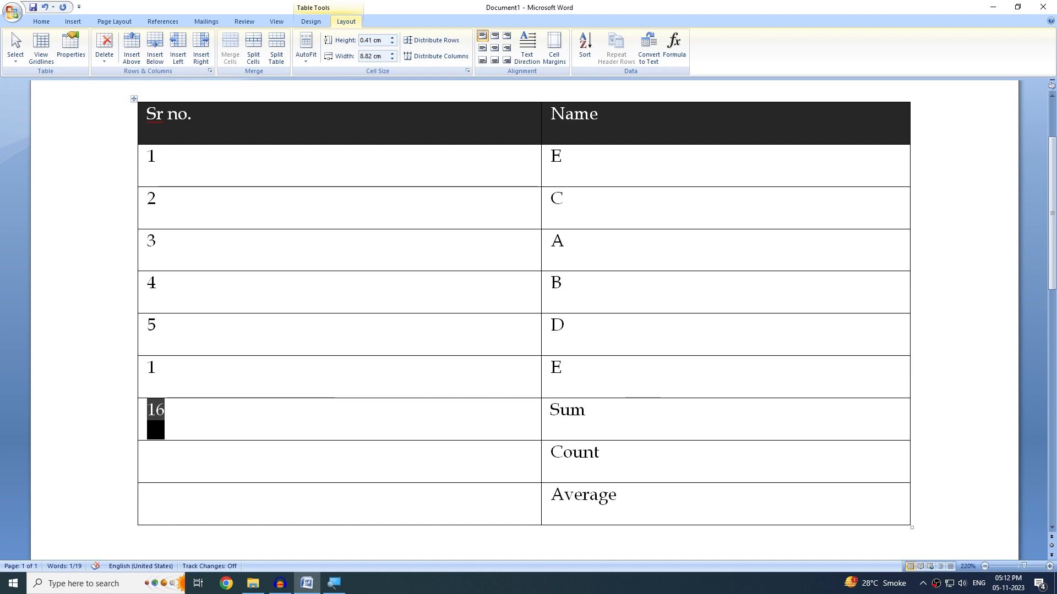
Step: Insert the formula =Count(ABOVE) in the Sr no. cell of the Count row
left_click(630, 408)
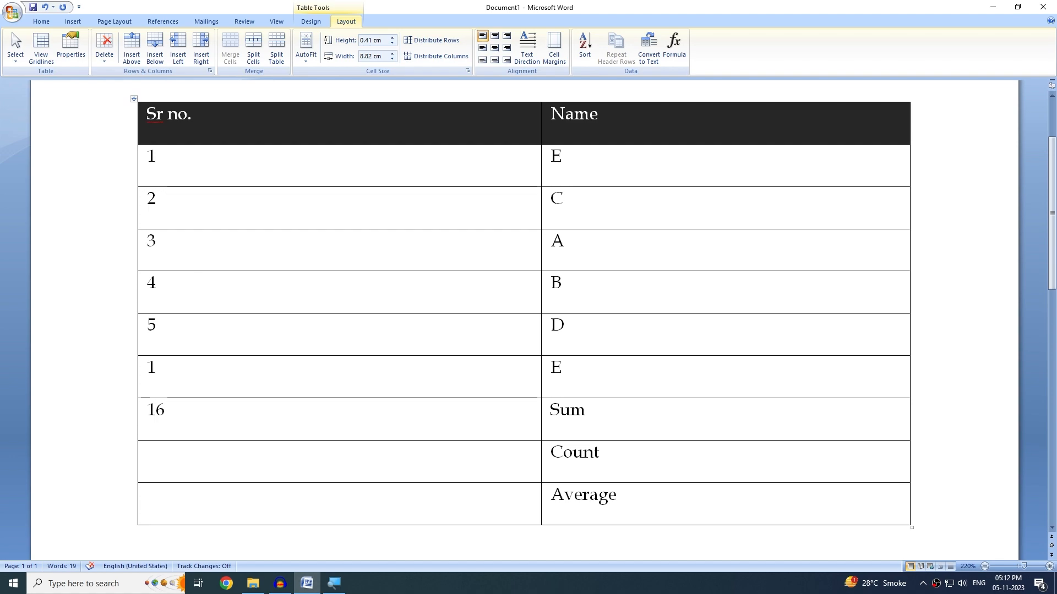
left_click(674, 46)
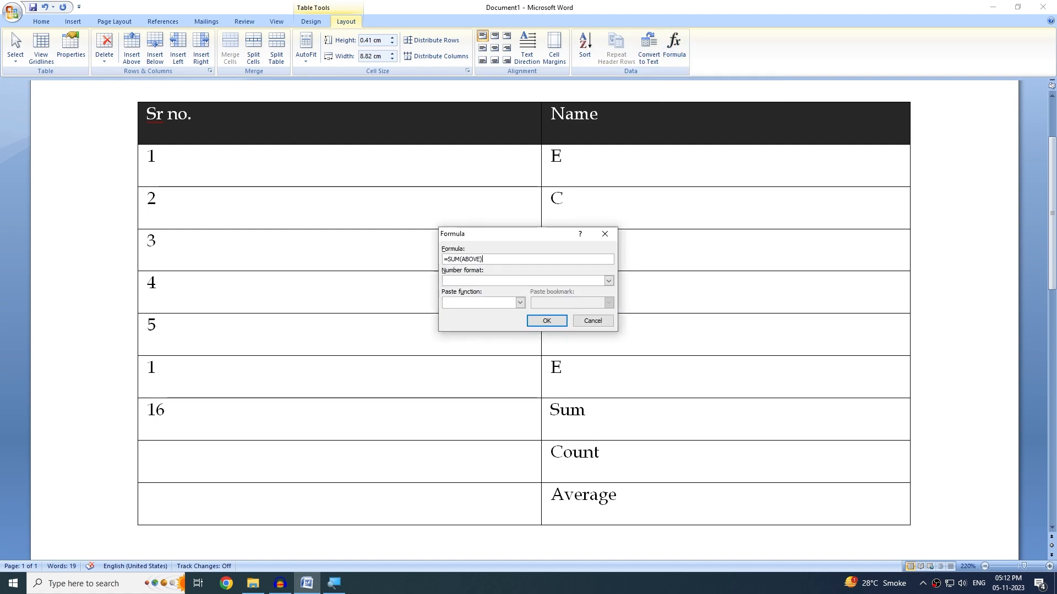
key("shift+Left")
key("shift+Left")
key("shift+Left")
key("shift+Left")
type("=Count")
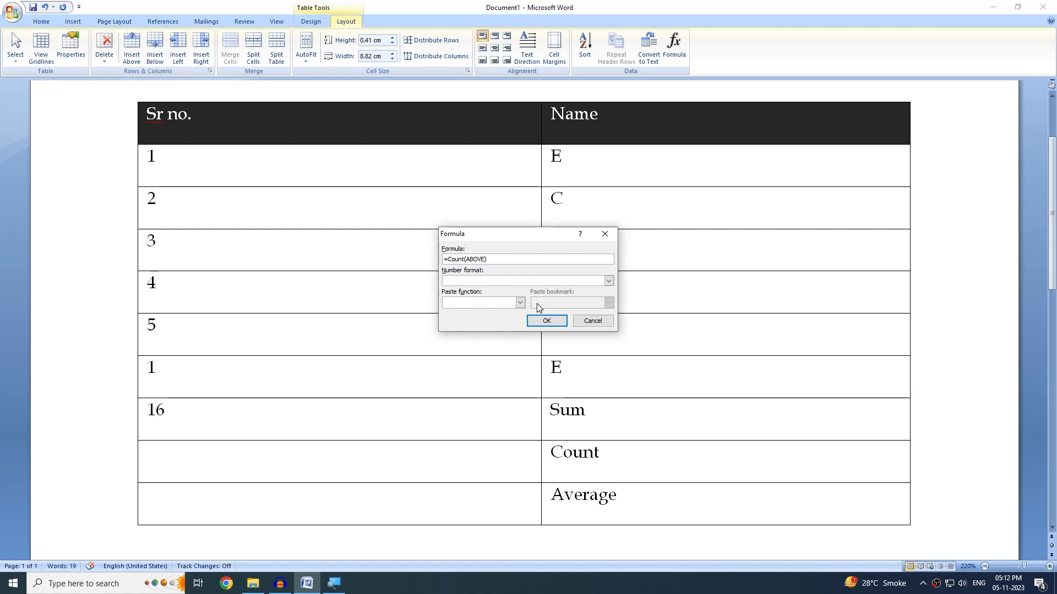
left_click(560, 324)
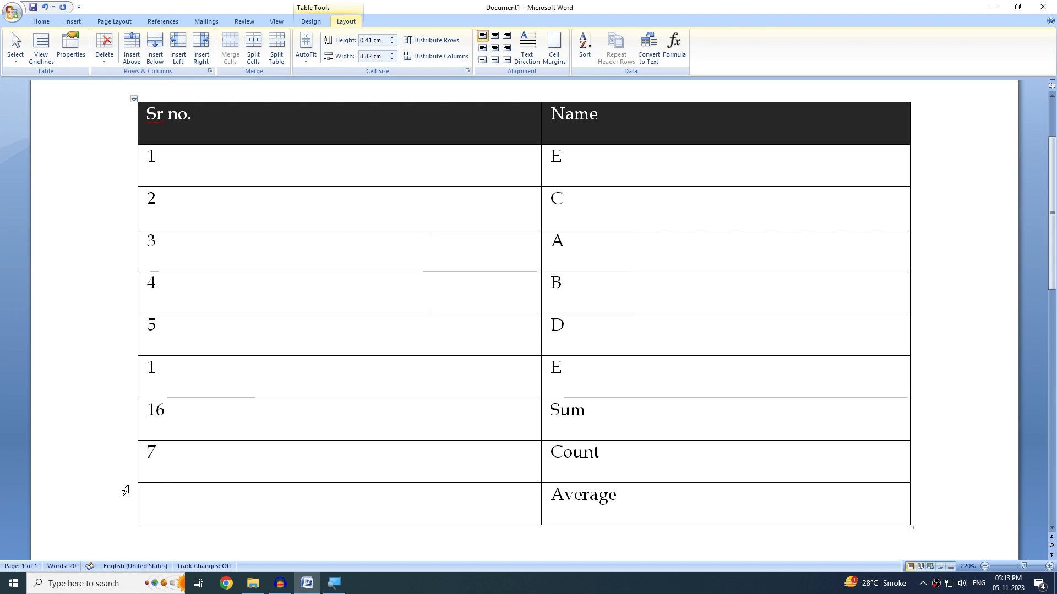
Step: Go through the Sr no. cells above the Count row one by one to check which entries are counted
left_click(154, 454)
left_click(201, 167)
left_click(186, 204)
left_click(185, 242)
left_click(189, 282)
left_click(187, 323)
left_click(187, 380)
left_click(186, 416)
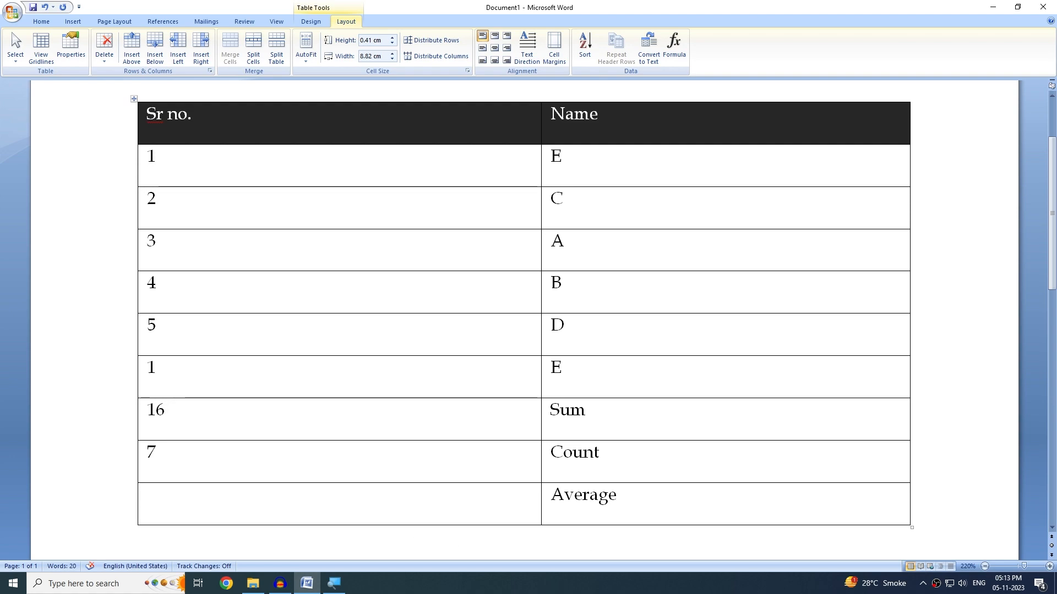
Step: Insert the formula =Average(ABOVE) in the Sr no. cell of the Average row
left_click(673, 47)
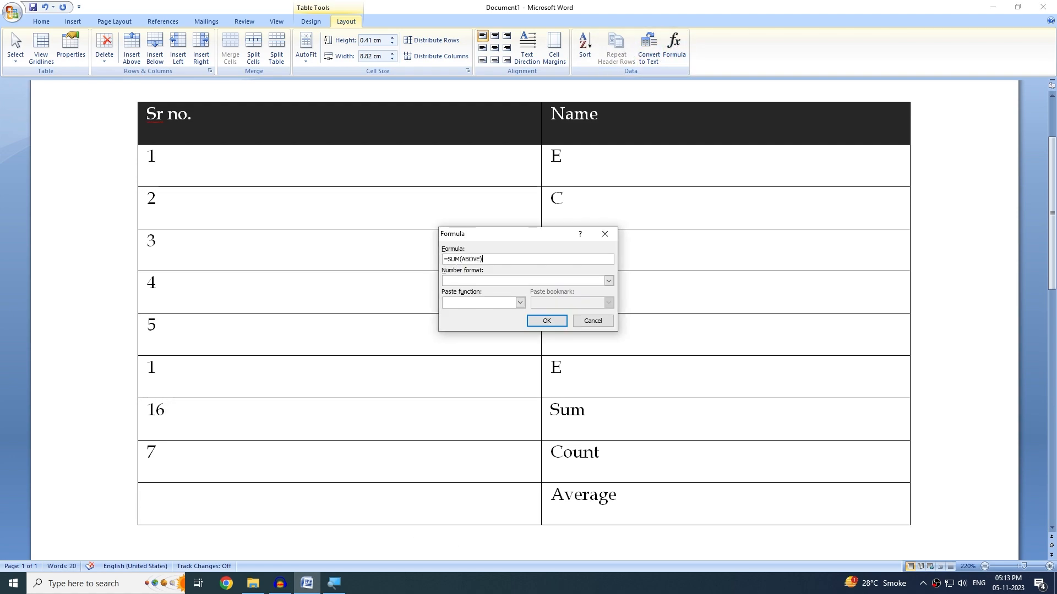
key("BackSpace")
key("BackSpace")
key("BackSpace")
type("Average")
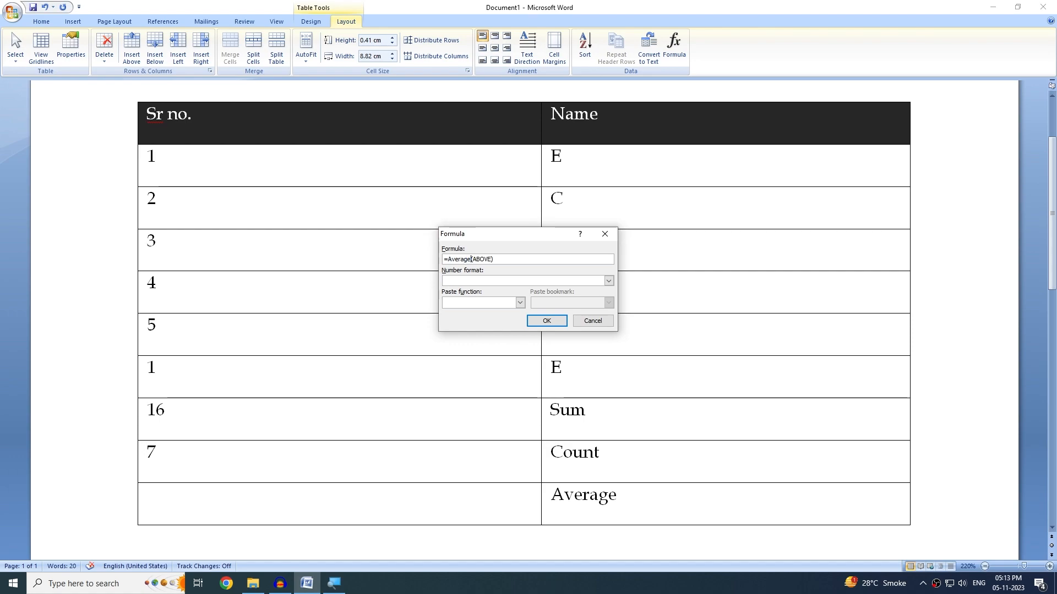
left_click(564, 325)
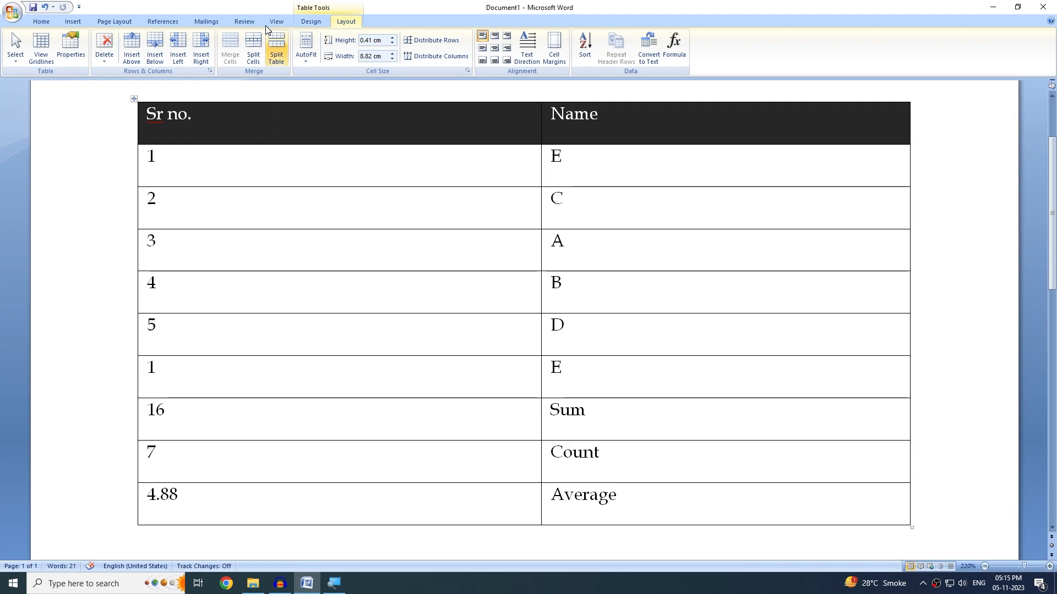
Step: Show the design and style options for the table
left_click(311, 21)
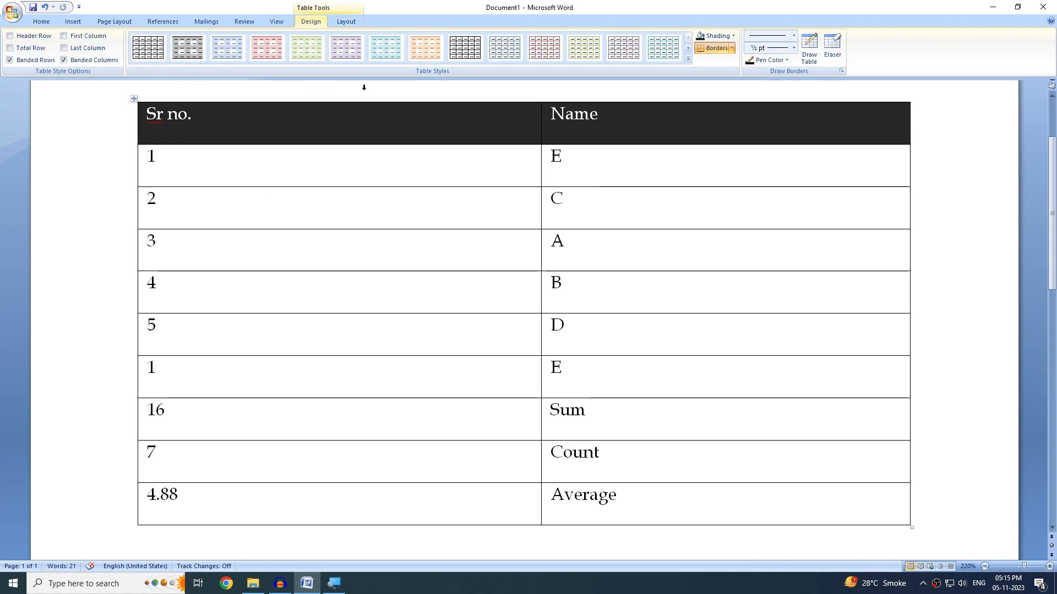